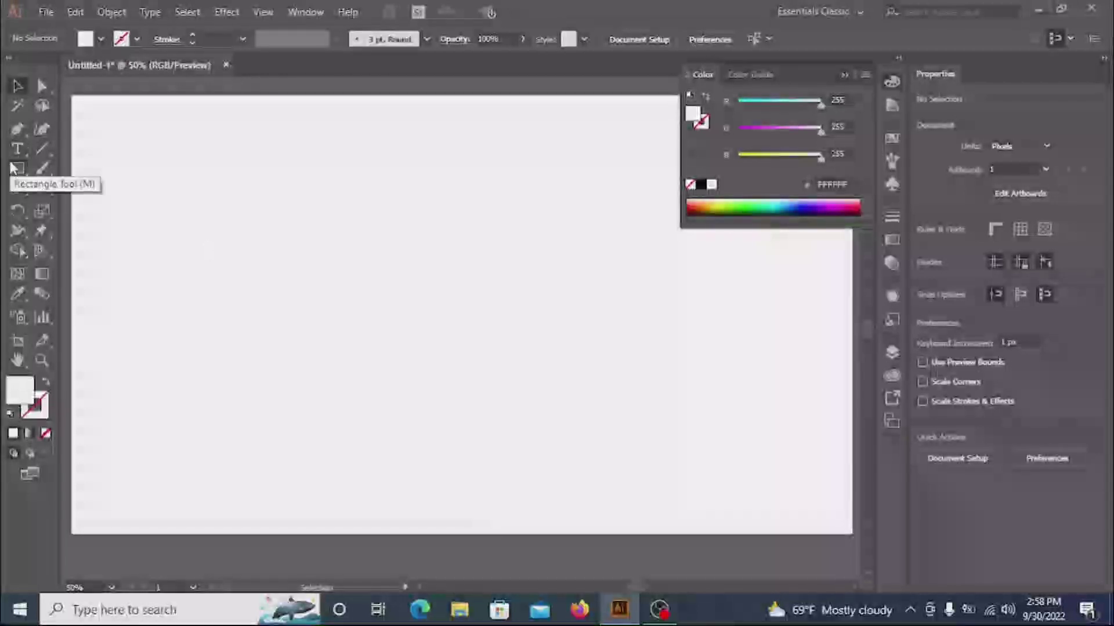
Step: Draw the connector rectangle and position it on the artboard
left_click(18, 168)
left_click_drag(361, 233, 417, 277)
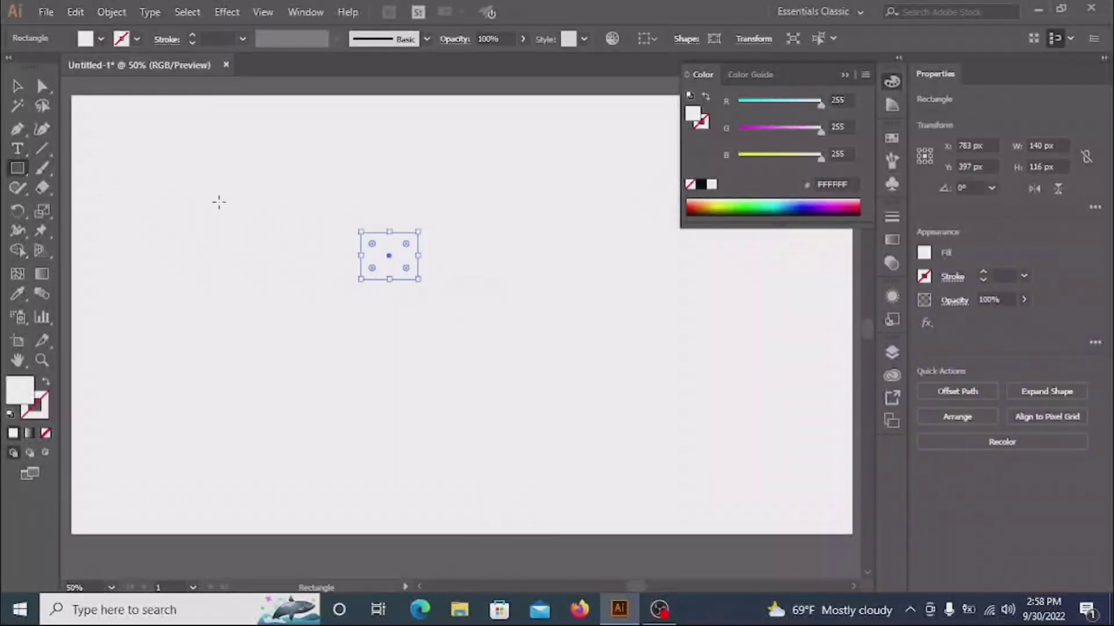
key("v")
scroll(377, 267, "up", 1)
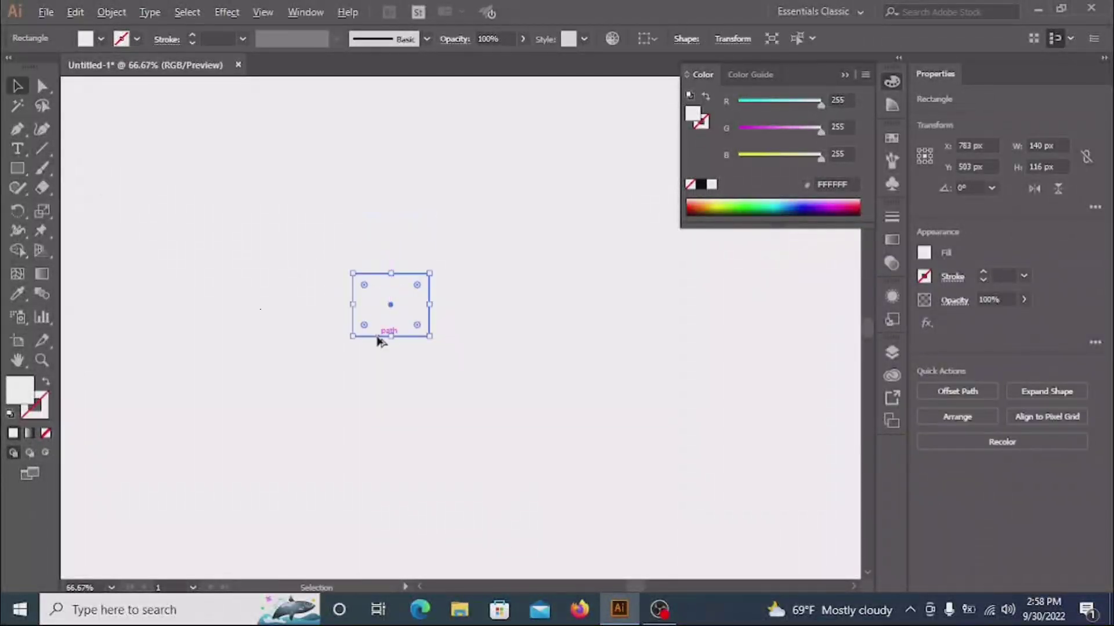
left_click_drag(377, 268, 377, 234)
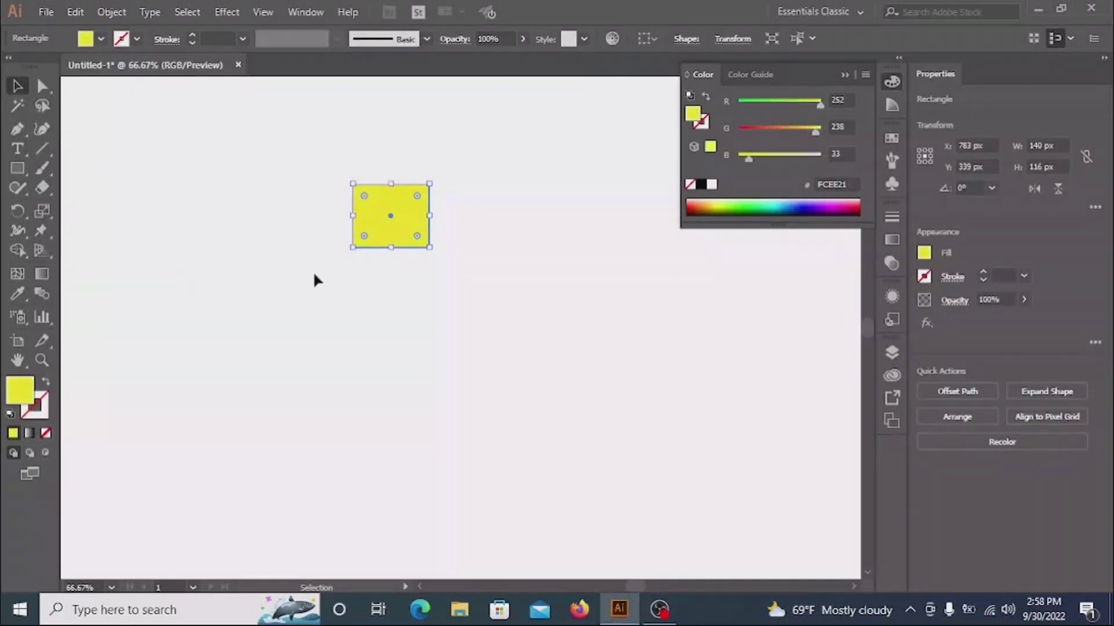
Step: Add a dark blue body rectangle below the connector and bring it to the front
left_click(87, 39)
left_click(114, 78)
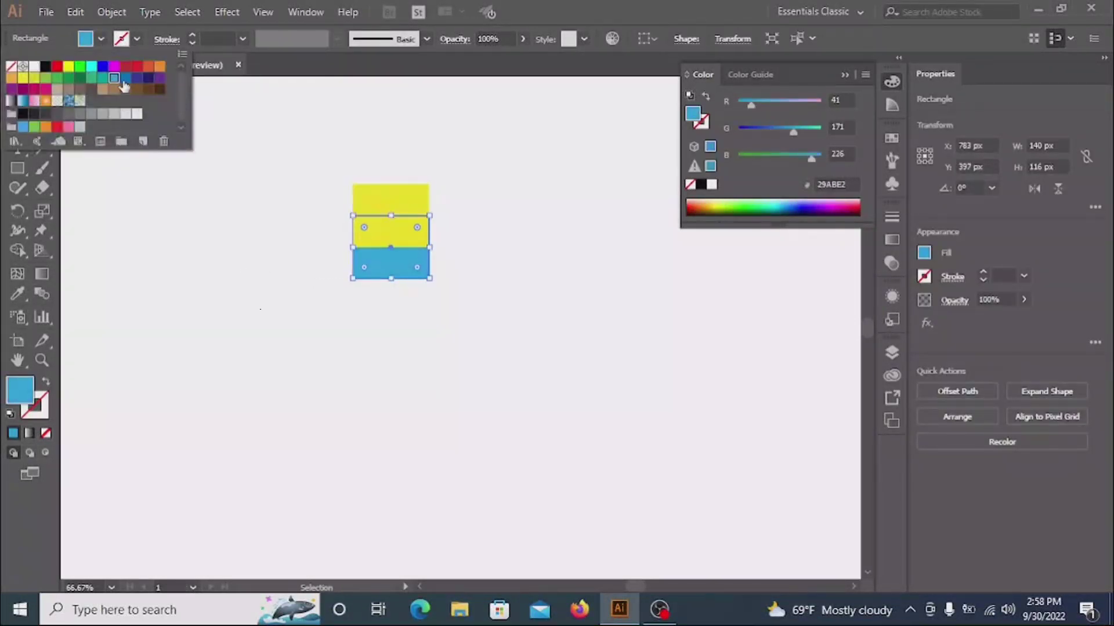
left_click(123, 81)
mouse_move(378, 274)
left_mouse_down()
mouse_move(380, 306)
mouse_move(434, 319)
mouse_move(392, 461)
left_mouse_up()
left_click_drag(385, 325, 387, 316)
left_click(519, 296)
right_click(388, 316)
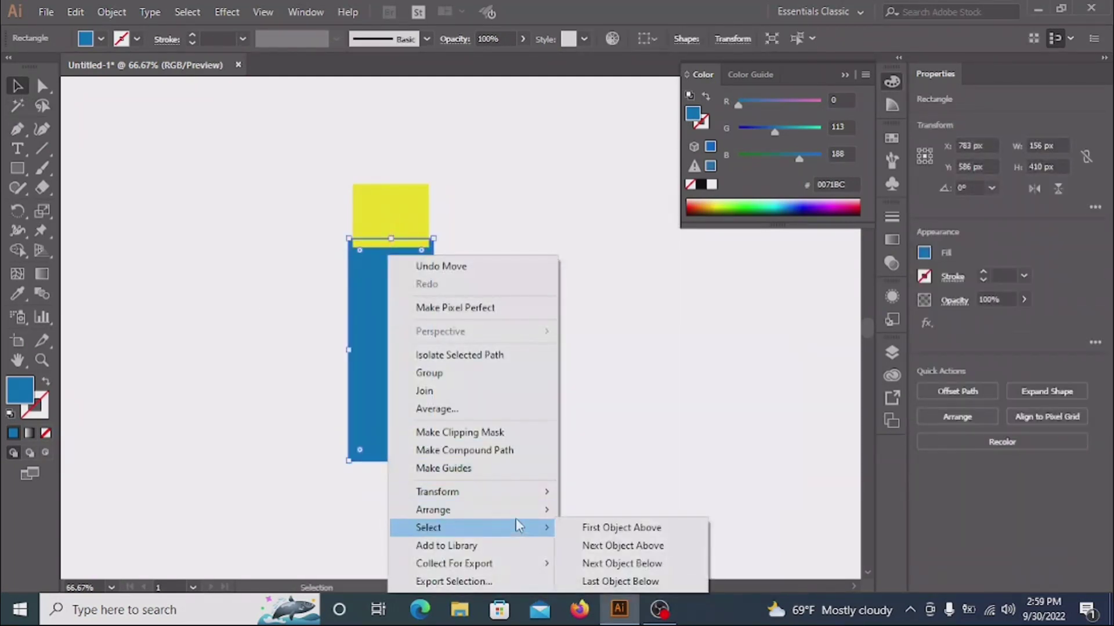
left_click(579, 502)
Step: Fully round the blue body's bottom corners and lengthen it slightly
left_click(43, 87)
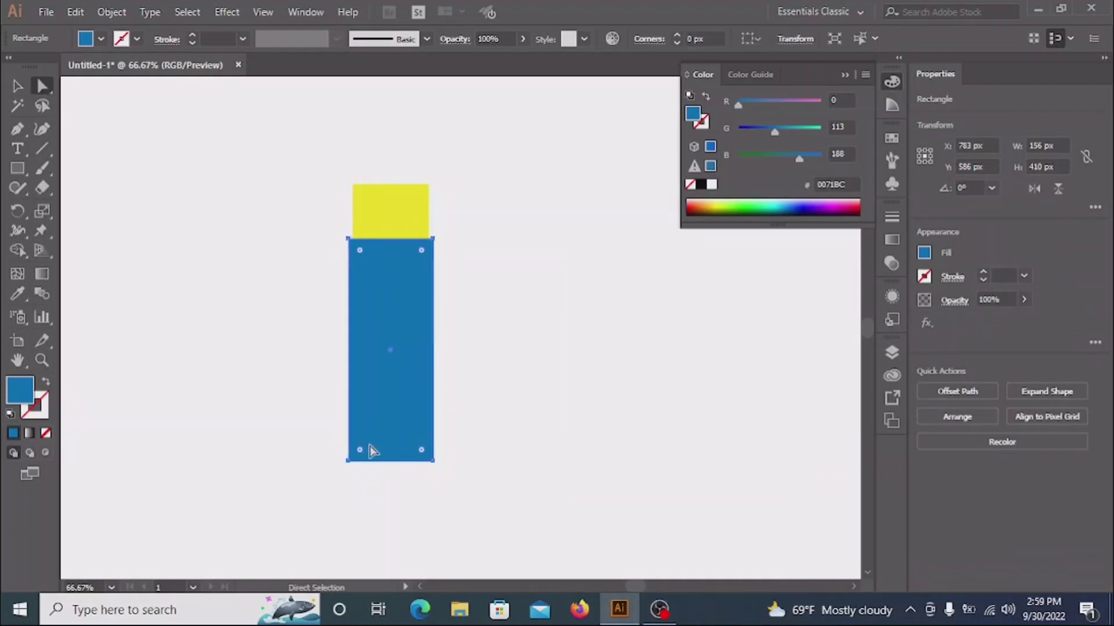
mouse_move(366, 447)
left_mouse_down()
mouse_move(428, 478)
mouse_move(398, 341)
left_mouse_up()
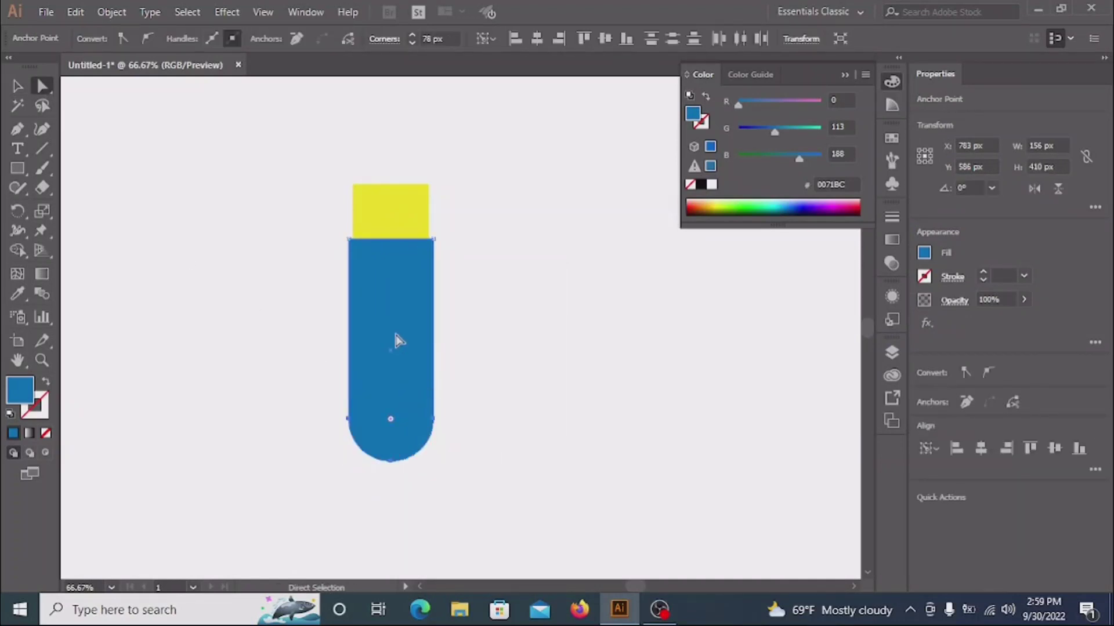
left_click(17, 86)
left_click(390, 458)
left_click_drag(391, 462, 390, 468)
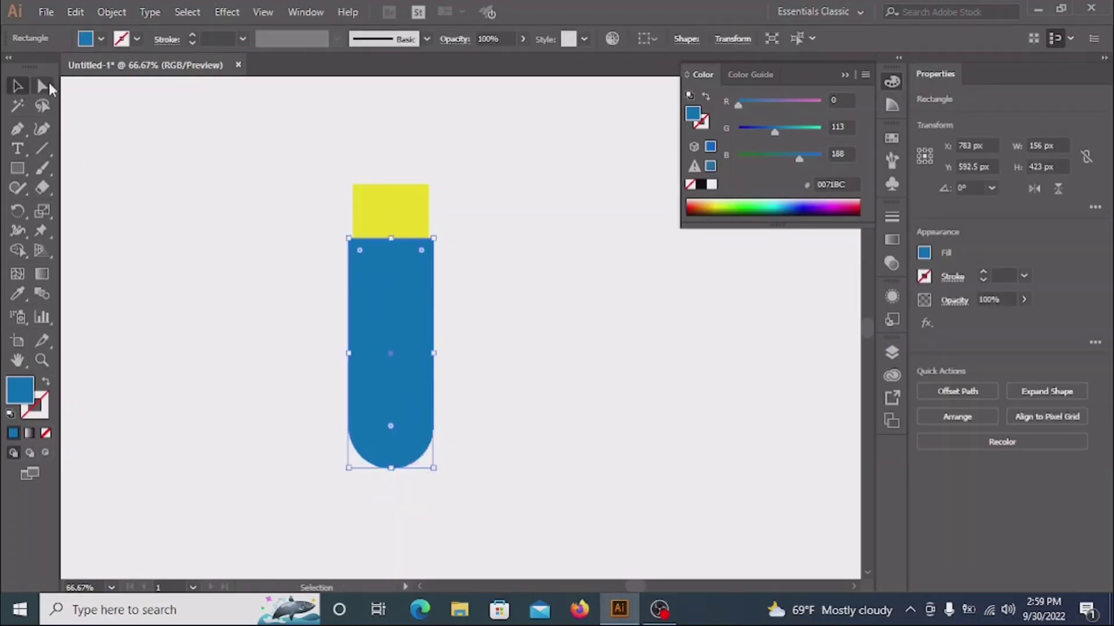
Step: Soften the body's top corners, stretch it further, and scale the yellow connector down
left_click(47, 87)
mouse_move(351, 250)
left_mouse_down()
mouse_move(432, 232)
mouse_move(422, 257)
left_mouse_up()
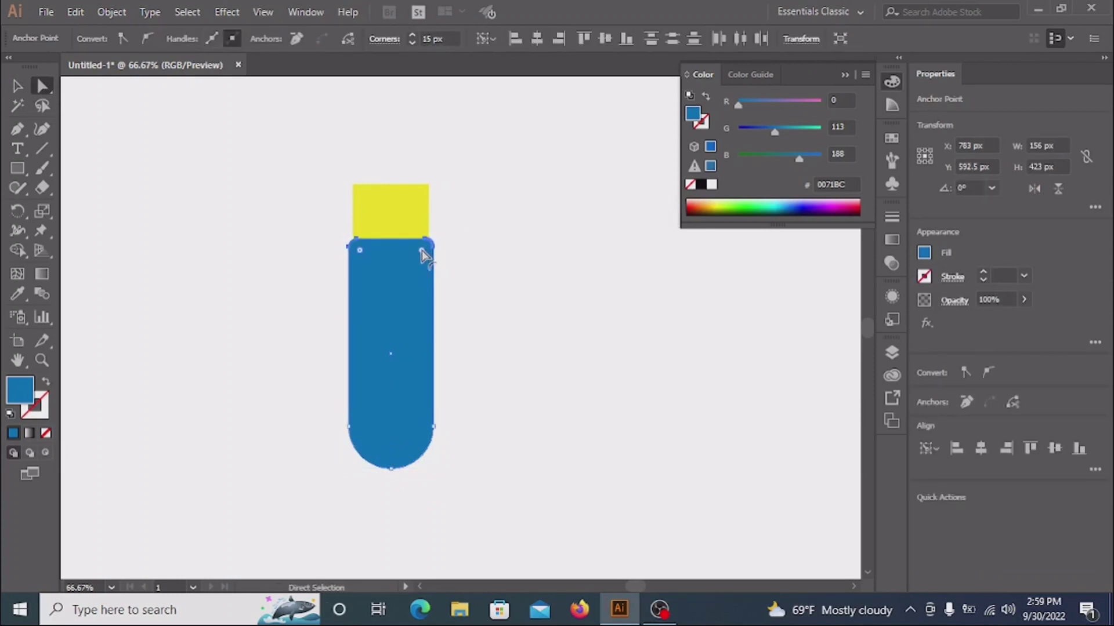
key("v")
mouse_move(390, 467)
left_mouse_down()
mouse_move(393, 489)
mouse_move(395, 477)
left_mouse_up()
left_click(404, 200)
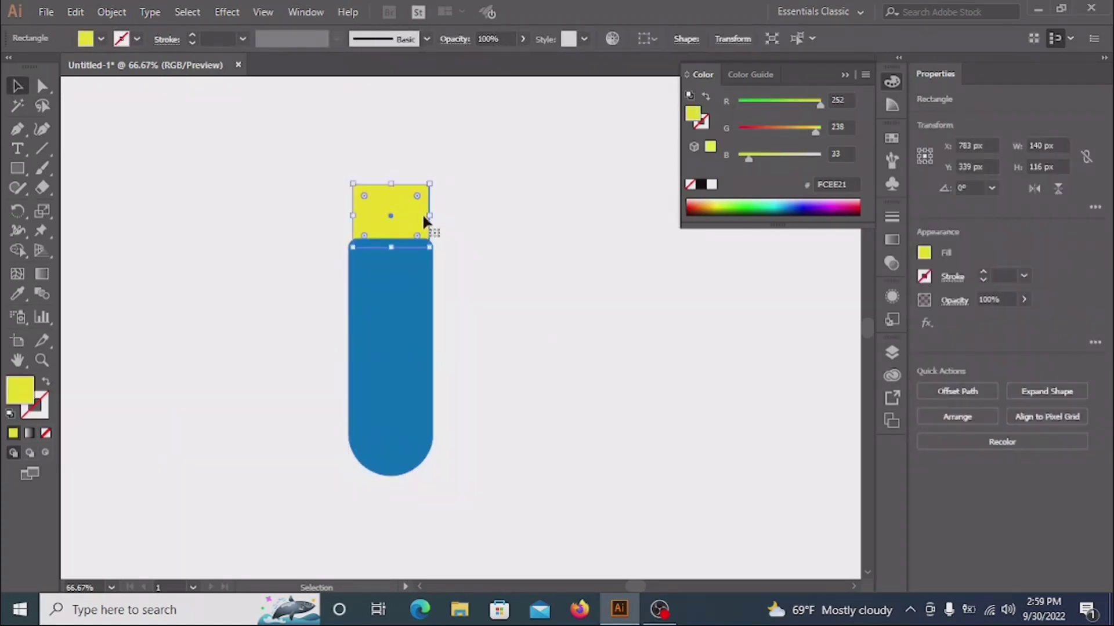
left_click_drag(429, 183, 423, 189)
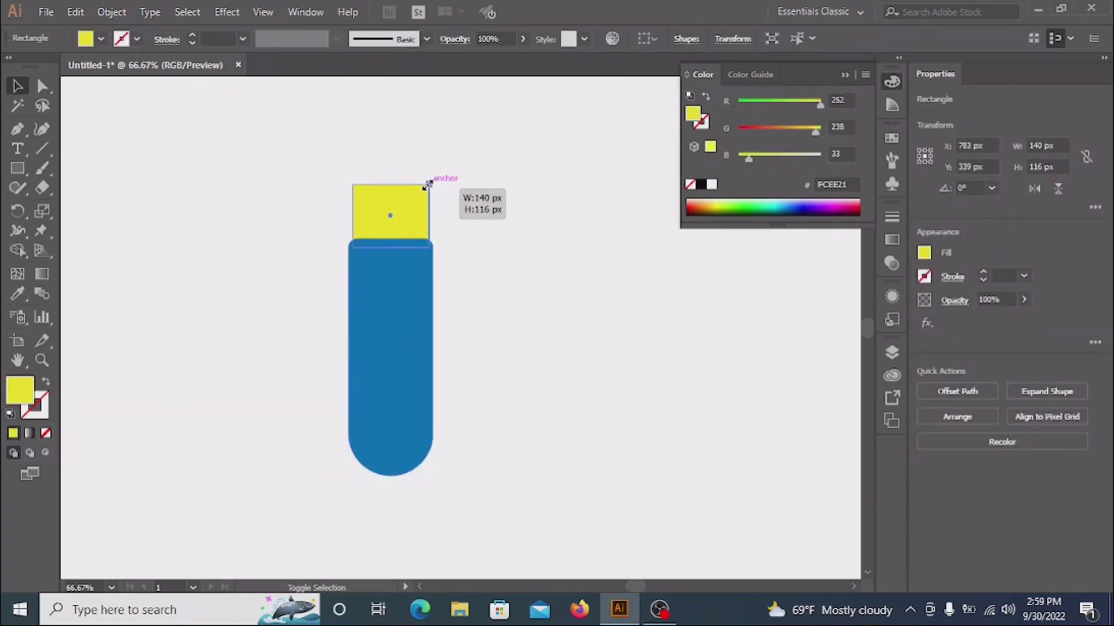
Step: Draw a small white rectangle and place it and a copy on the connector
left_click(175, 178)
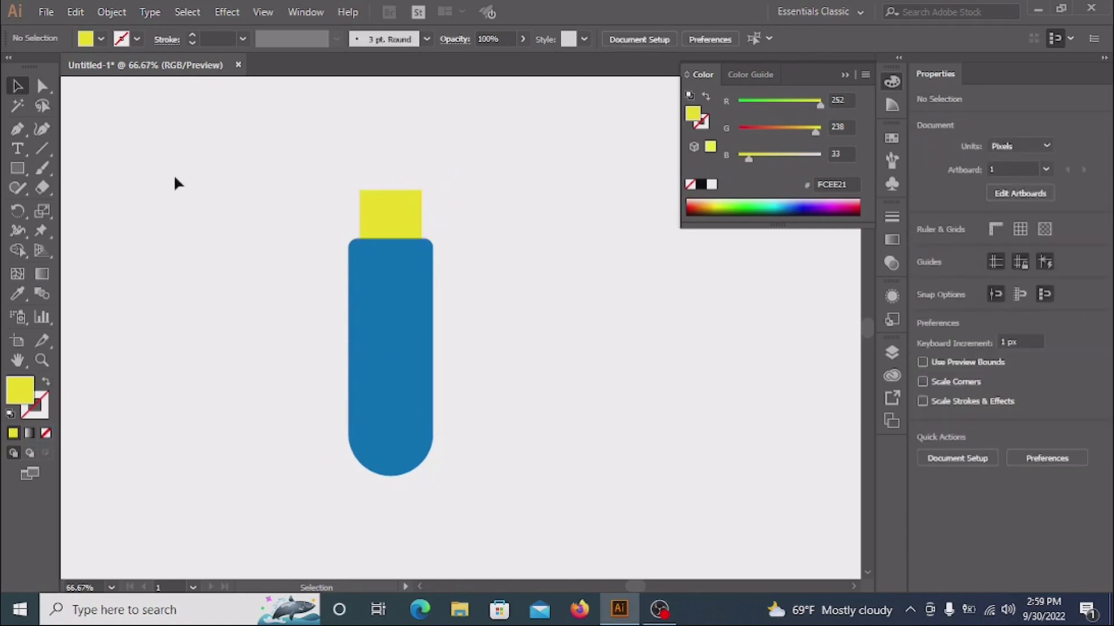
left_click(17, 169)
left_click_drag(229, 203, 246, 229)
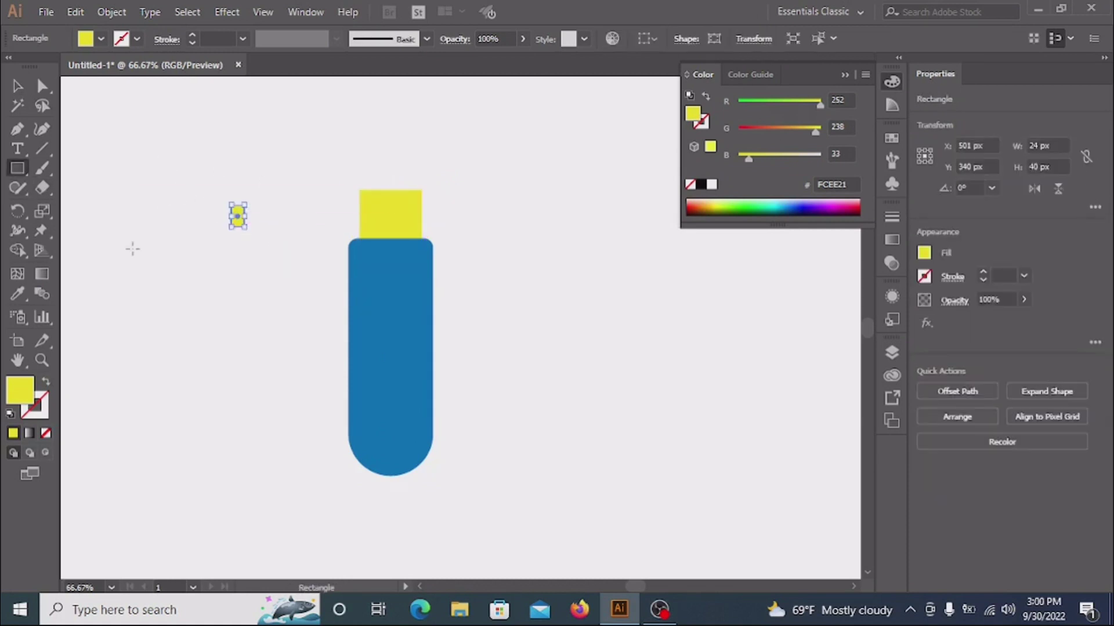
left_click(711, 184)
key("v")
scroll(238, 208, "up", 2)
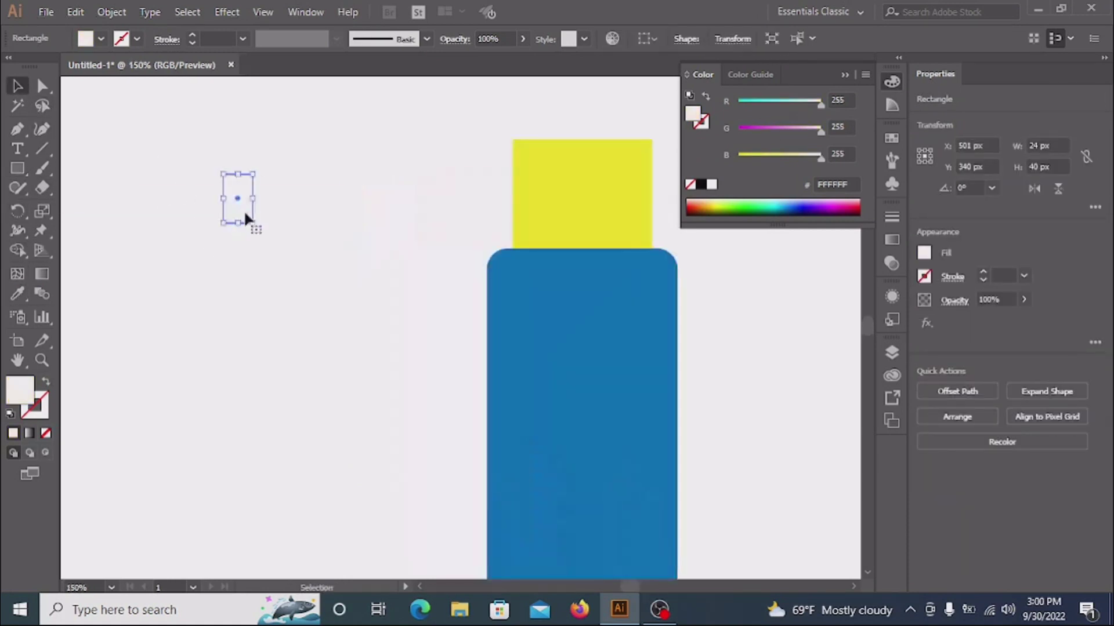
left_click_drag(238, 209, 612, 204)
left_click(558, 214, "shift")
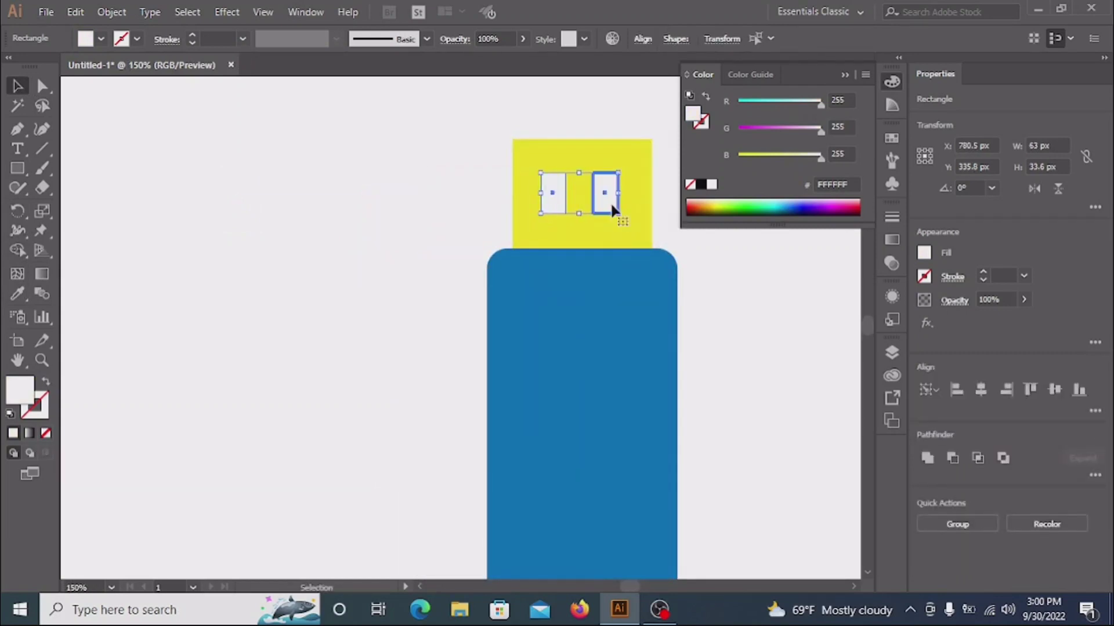
Step: Move both slots lower and shift them left so they sit side by side
left_click(430, 186)
left_click(558, 189)
left_click(608, 201, "shift")
left_click_drag(608, 203, 607, 213)
left_click(661, 235)
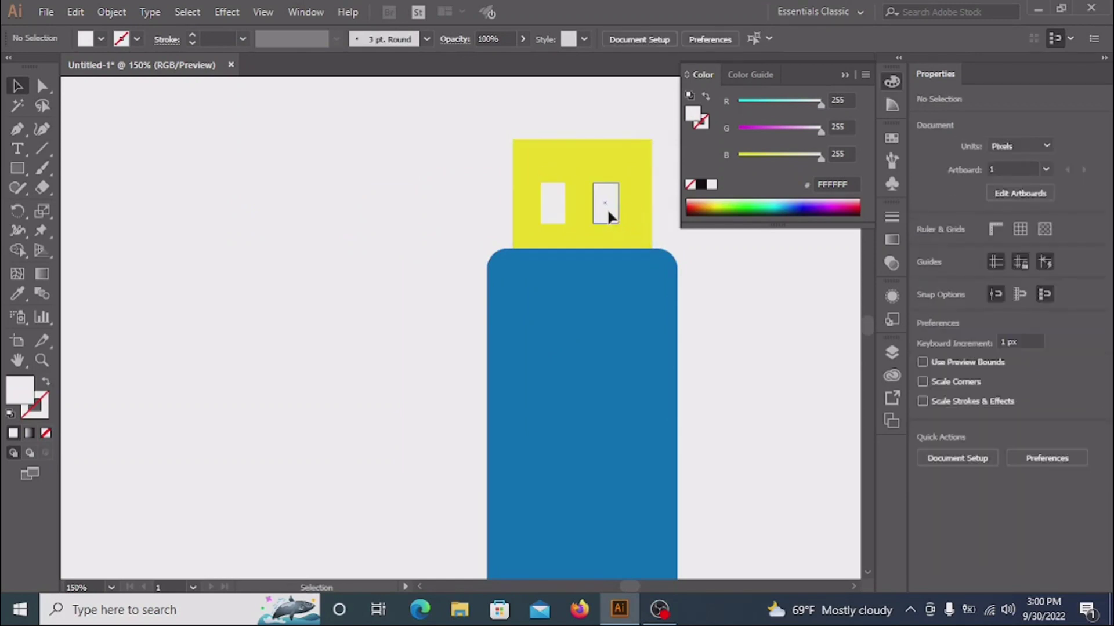
left_click_drag(626, 211, 610, 211)
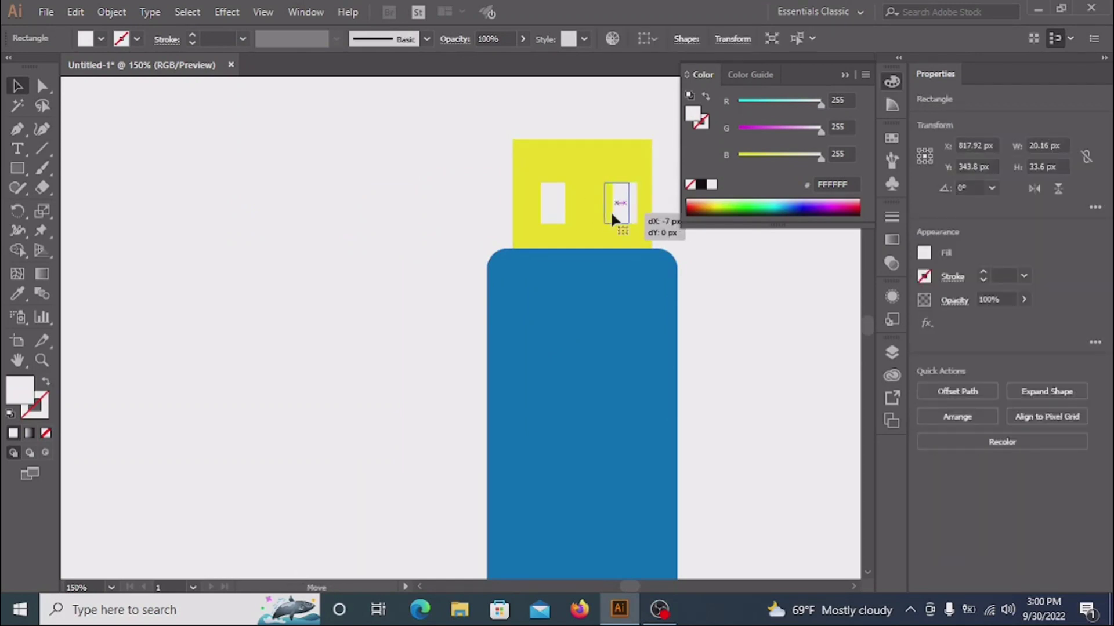
left_click(562, 209, "shift")
key("Left")
key("Left")
key("Left")
Step: Nudge both white slots up to settle them inside the yellow connector
left_click(716, 251)
left_click(549, 206)
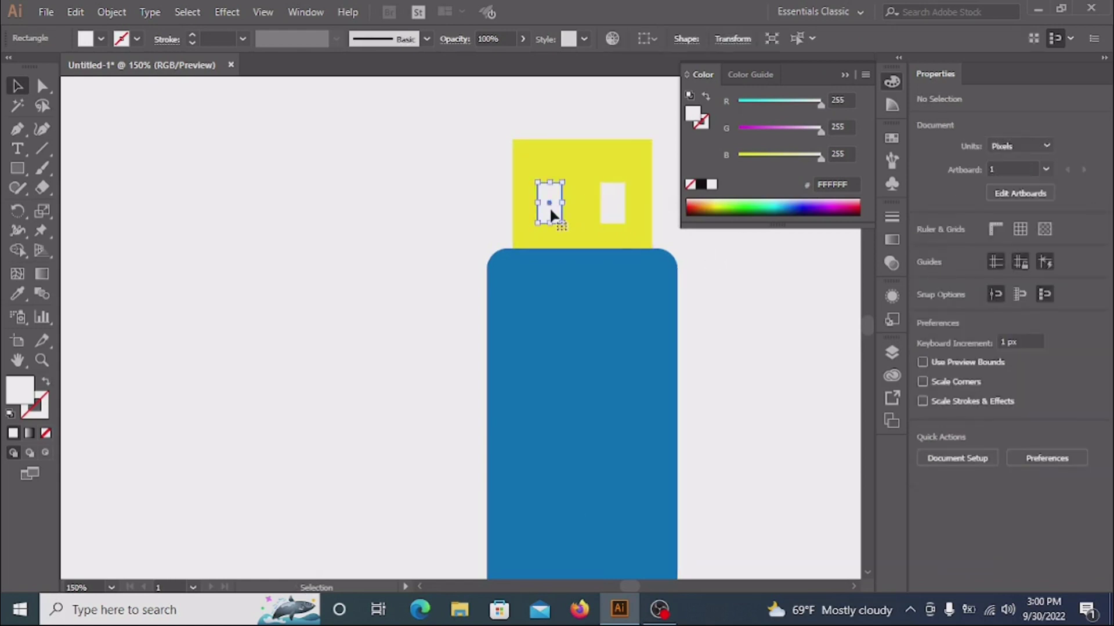
left_click(618, 210, "shift")
key("Up")
key("Up")
key("Up")
left_click(709, 277)
scroll(589, 241, "down", 1)
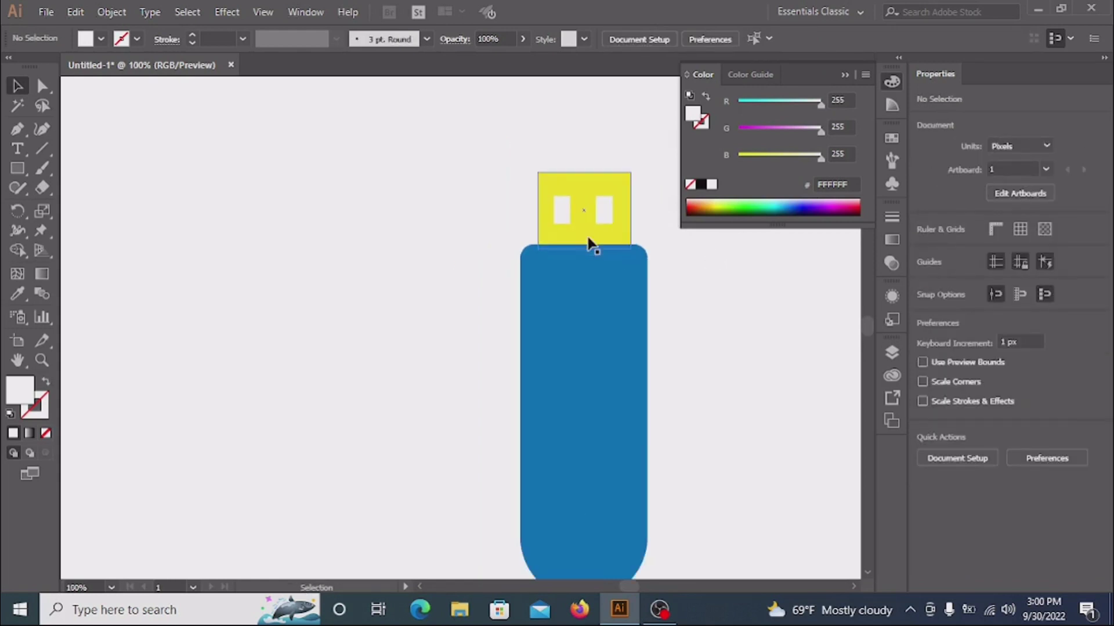
scroll(502, 353, "right", 2)
Step: Duplicate the blue body and rotate the copy 90° to lie horizontally
key("ctrl+minus")
left_click_drag(500, 363, 631, 363)
right_click(629, 327)
mouse_move(674, 510)
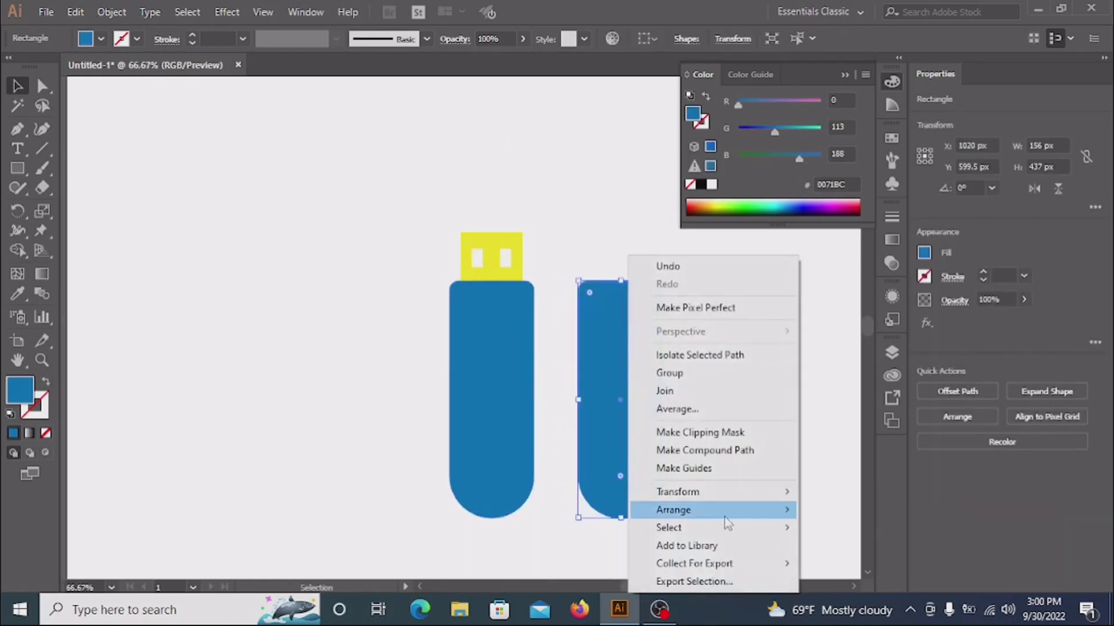
left_click(841, 389)
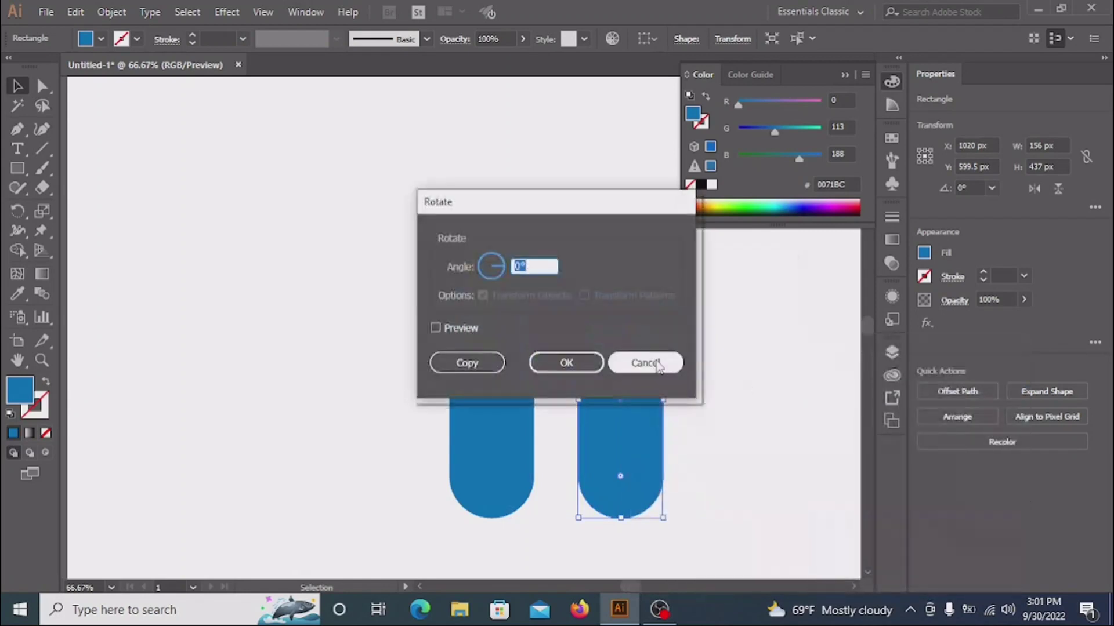
type("90")
left_click(435, 328)
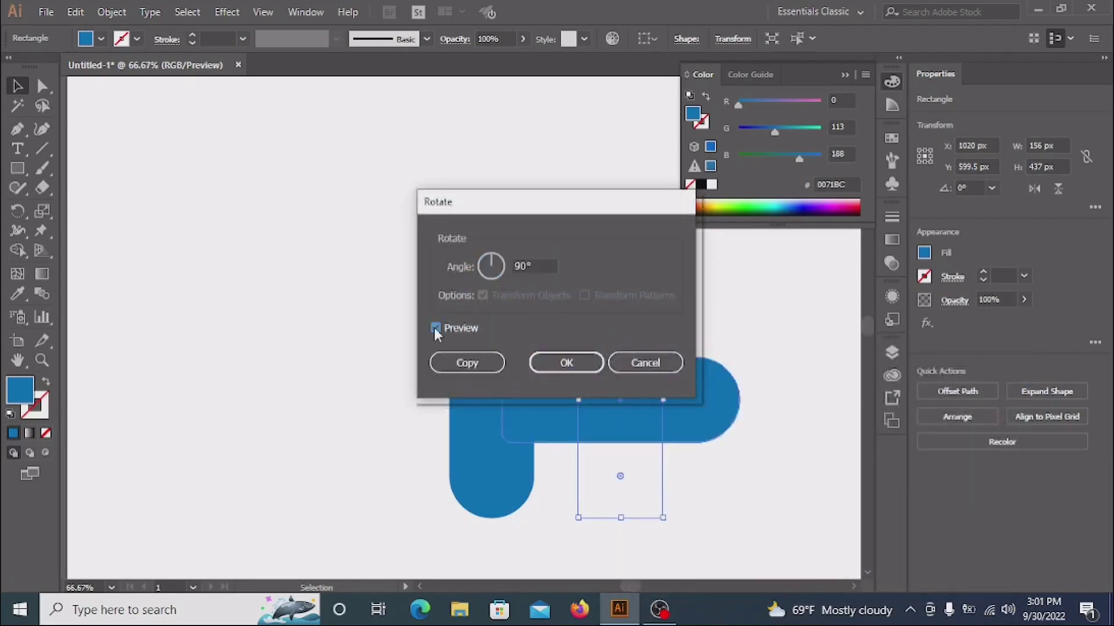
type("1")
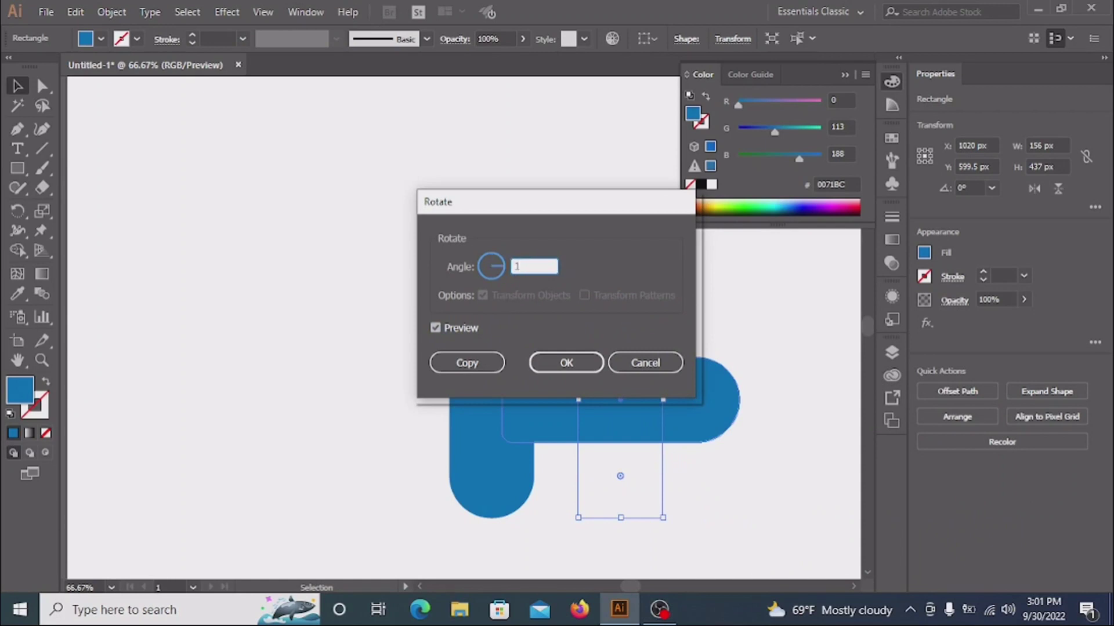
type("80")
left_click(490, 277)
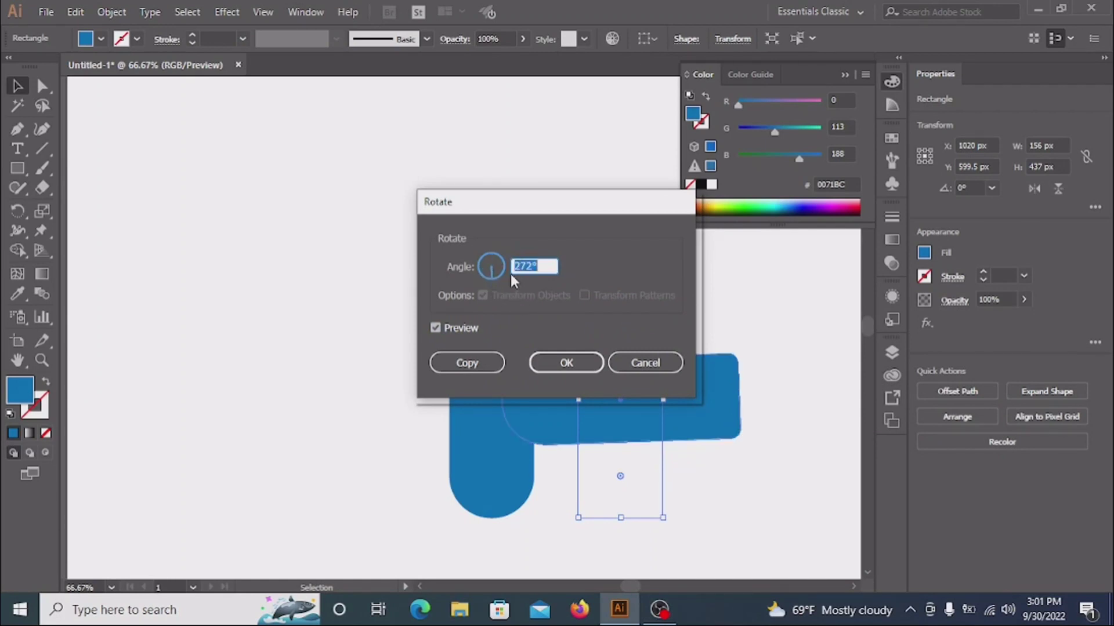
left_click(663, 369)
left_click_drag(670, 527, 479, 450)
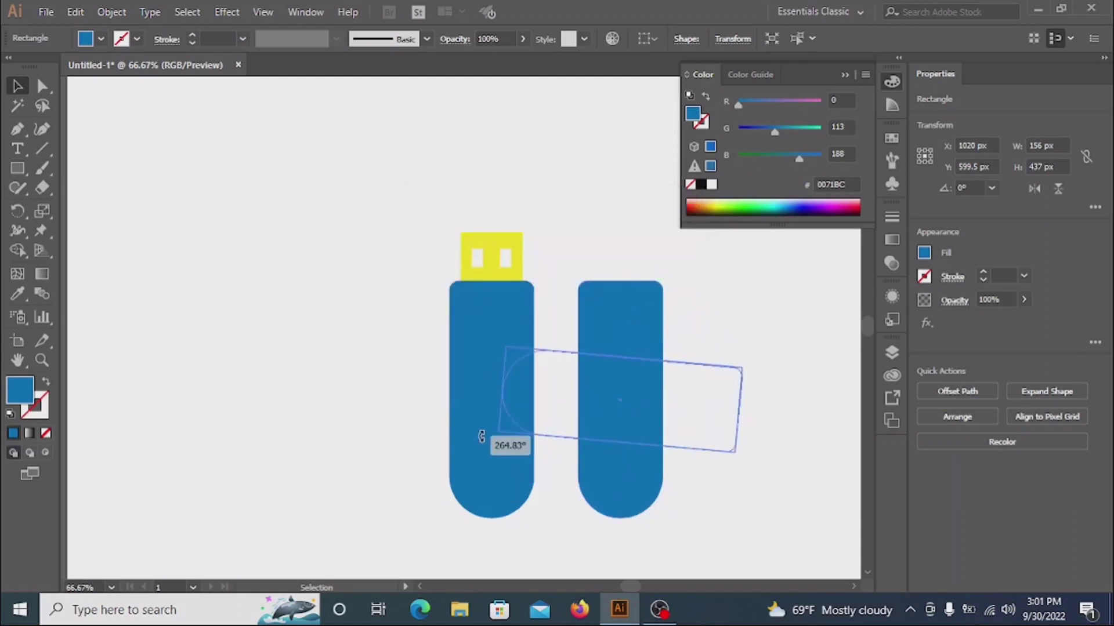
Step: Recolour the copy with swatch 2E3192 and lay it across the body
left_click(101, 39)
left_click(106, 75)
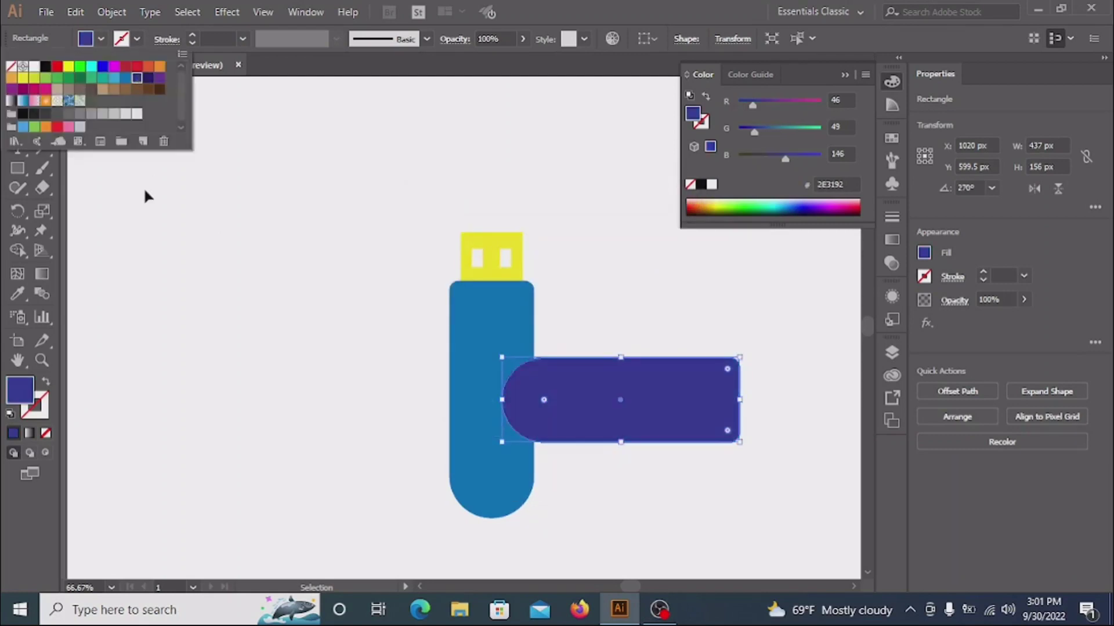
left_click(145, 194)
left_click(145, 278)
left_click_drag(616, 414, 570, 367)
Step: Draw an ellipse over the dark blue bar for the ring cut-out
left_click_drag(21, 170, 79, 206)
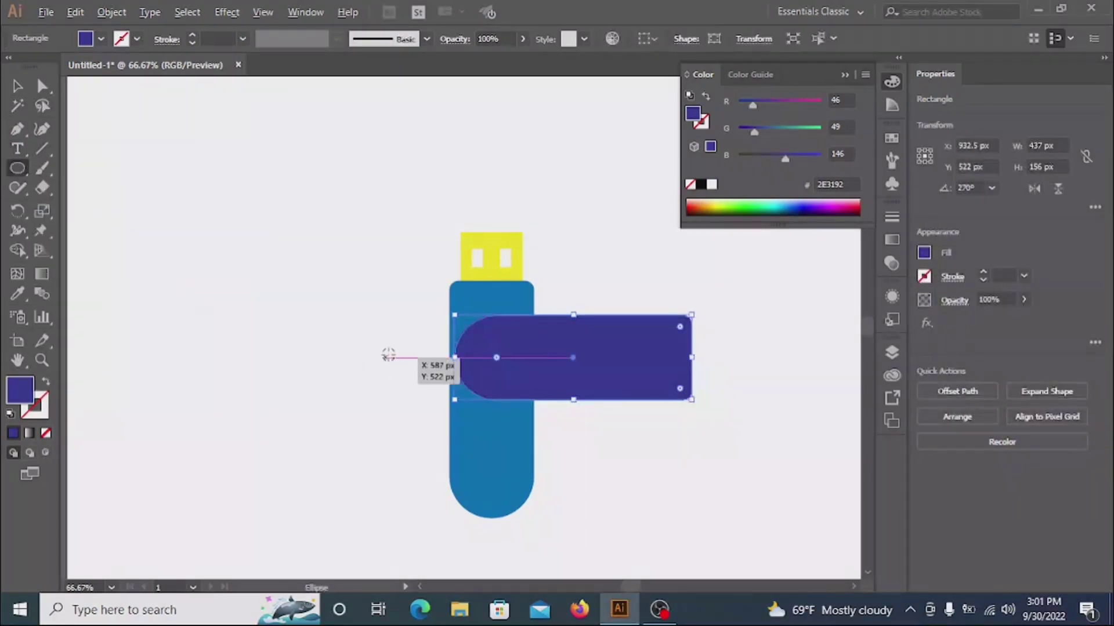
mouse_move(400, 357)
left_mouse_down()
mouse_move(431, 389)
mouse_move(480, 378)
mouse_move(535, 393)
mouse_move(514, 386)
mouse_move(509, 368)
mouse_move(531, 393)
mouse_move(527, 373)
mouse_move(497, 359)
mouse_move(515, 379)
left_mouse_up()
key("v")
scroll(522, 361, "up", 1)
Step: Round the dark blue bar's right-end corners more fully
left_click(580, 351)
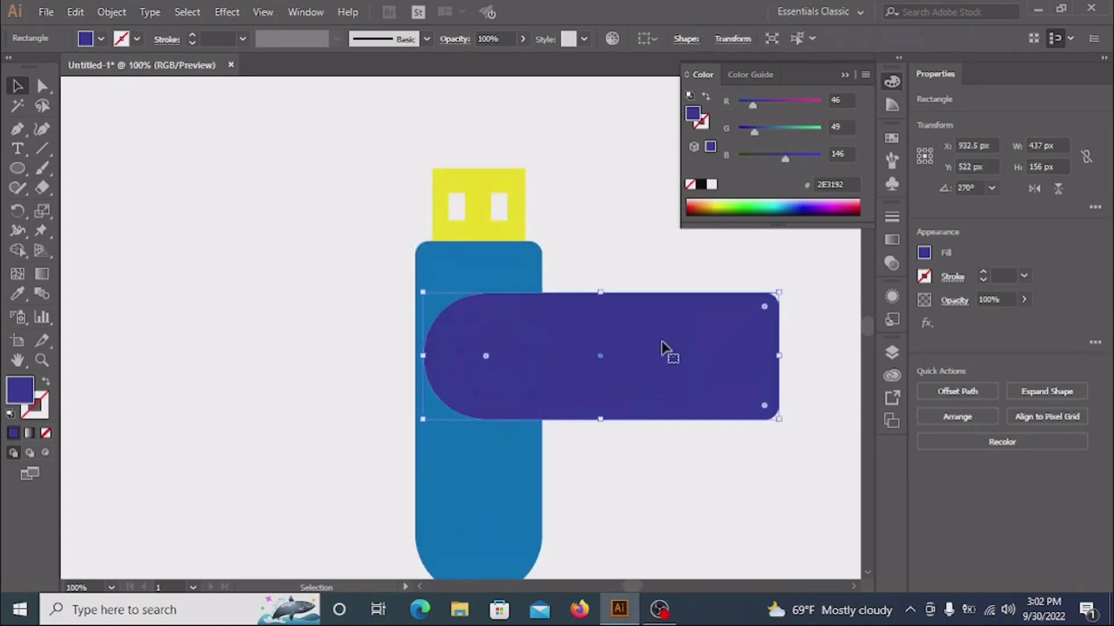
key("a")
left_click_drag(766, 411, 764, 400)
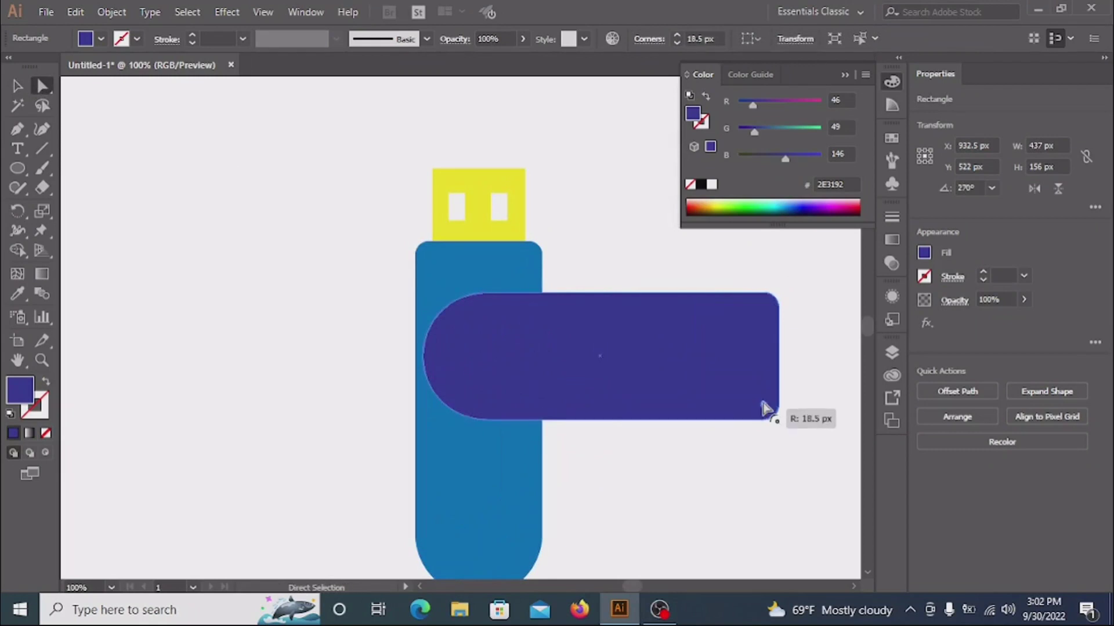
left_click(17, 87)
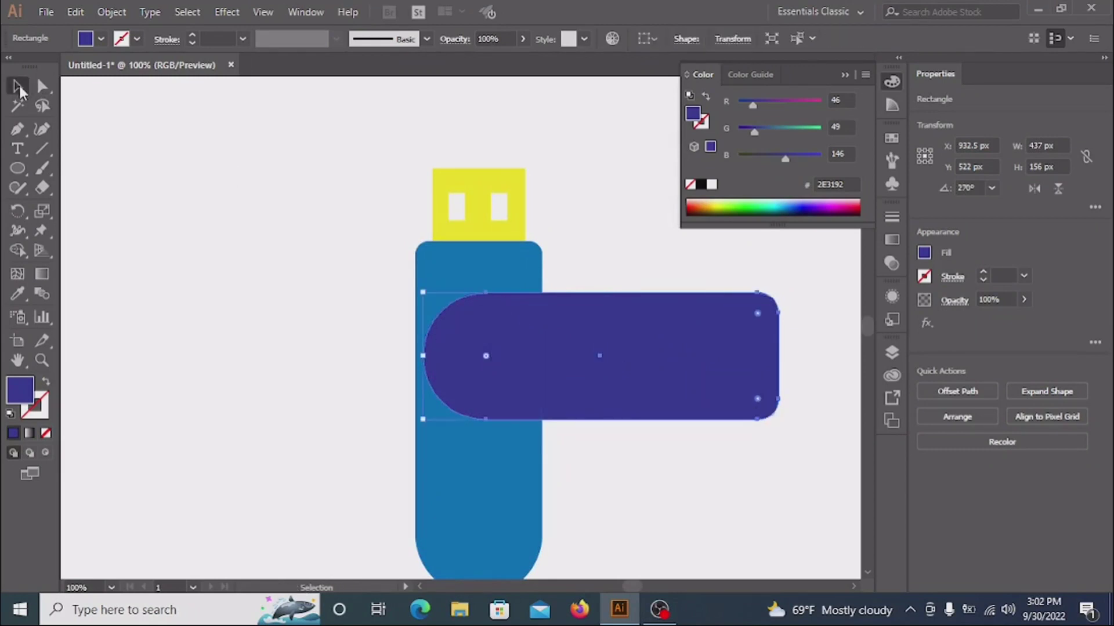
Step: Merge the connector with its slots via Pathfinder and fill it pale yellow FFFFA9
left_click(511, 214)
left_click(1002, 458)
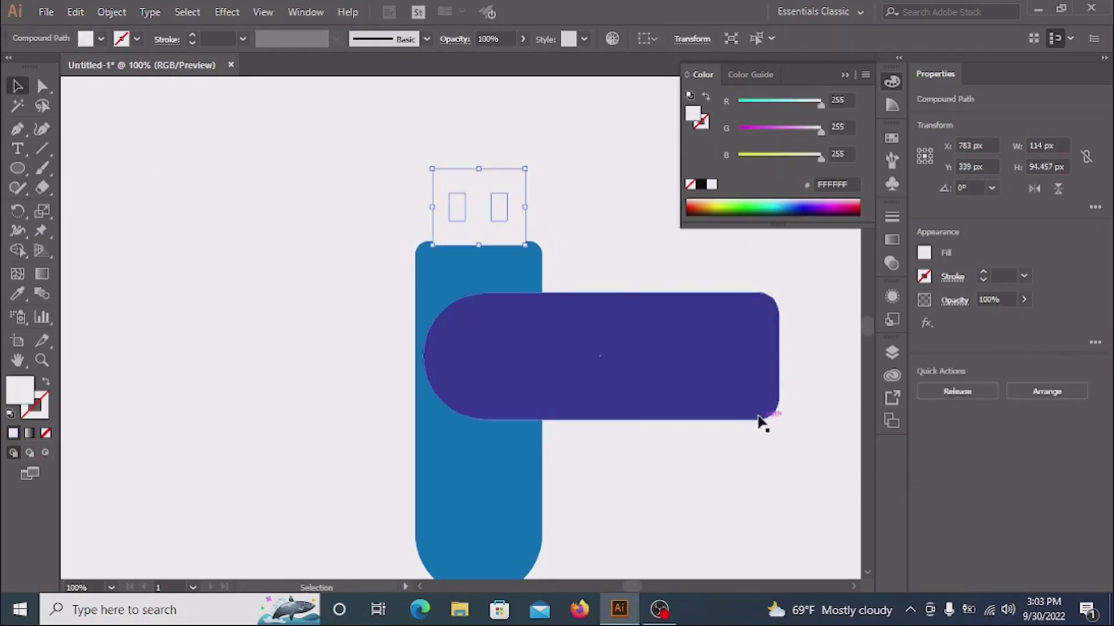
left_click(537, 217)
left_click_drag(767, 153, 793, 155)
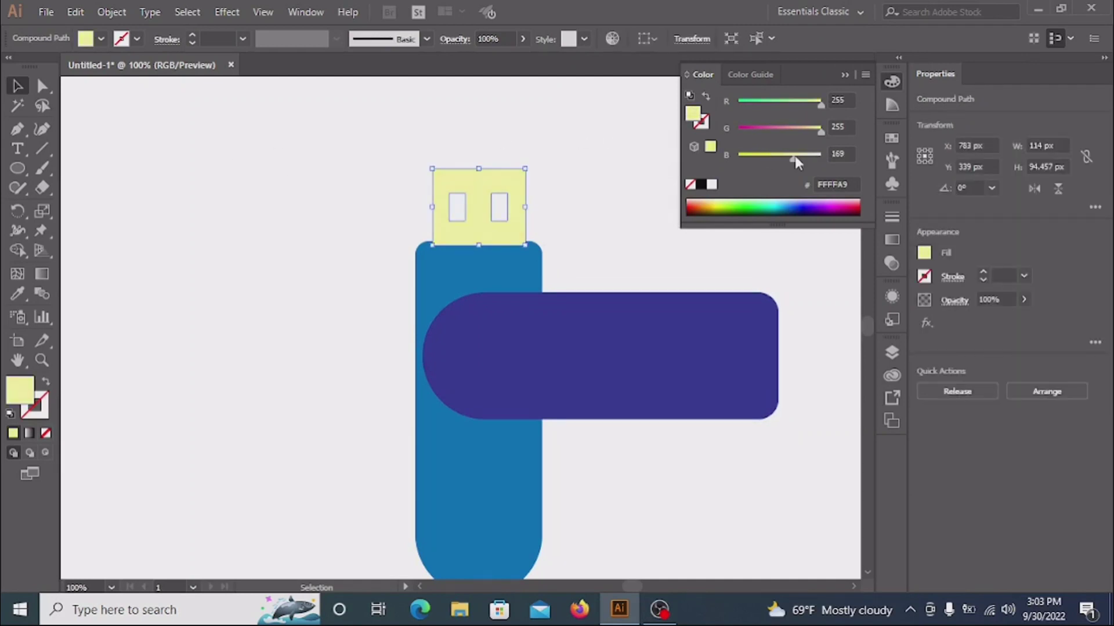
Step: Exclude the circle from the purple bar and bring the bar to the front
left_click(560, 354)
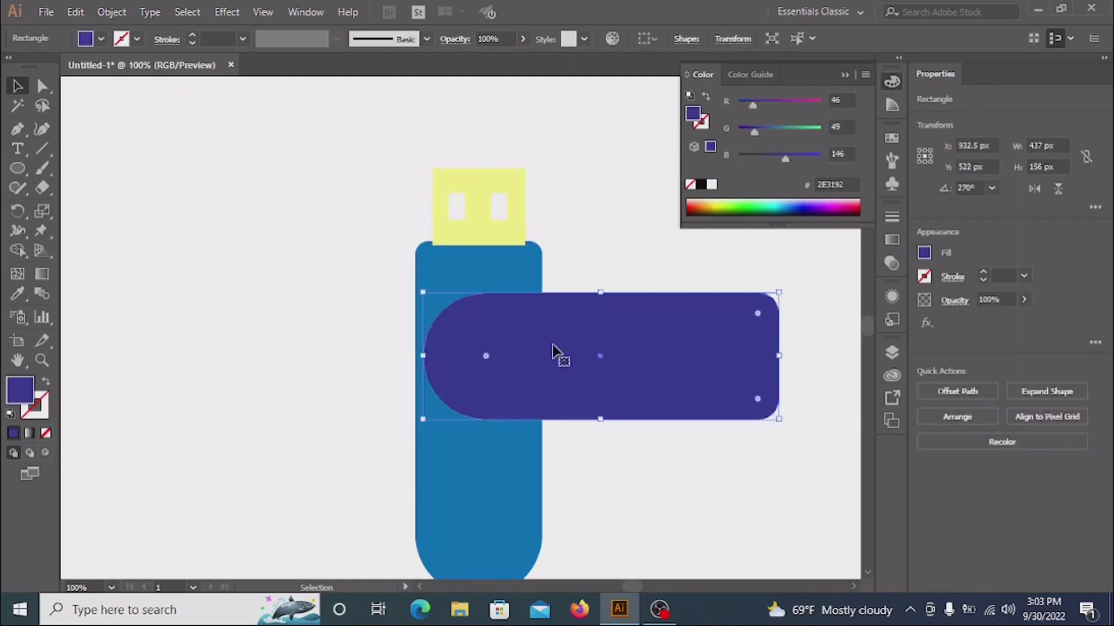
left_click(530, 344, "shift")
left_click(1003, 458)
left_click(775, 460)
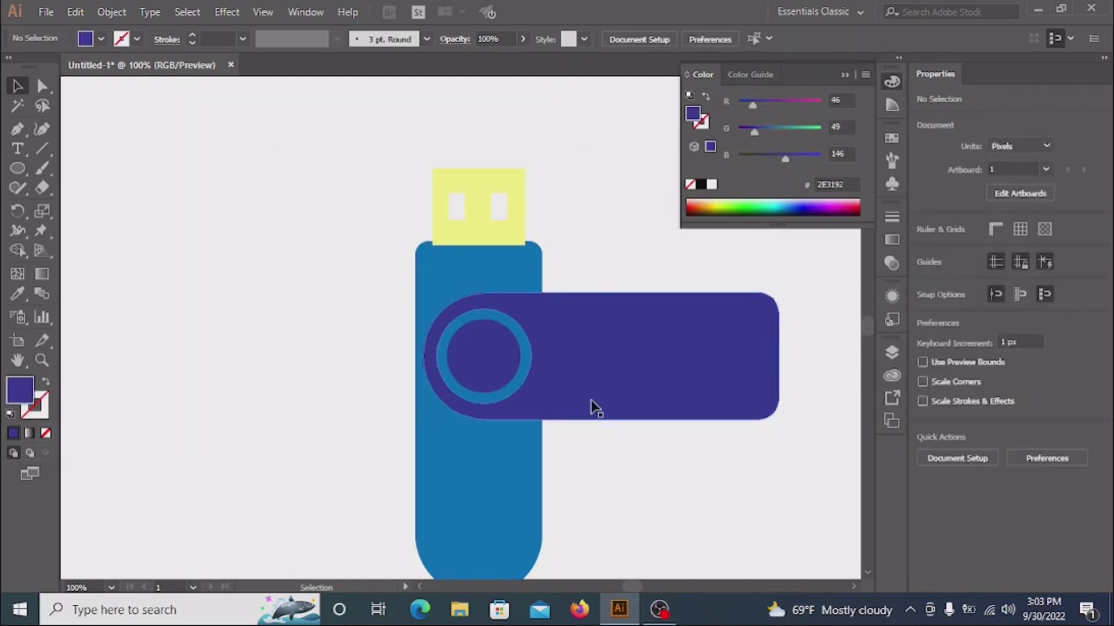
left_click_drag(335, 291, 561, 432)
right_click(567, 386)
mouse_move(612, 304)
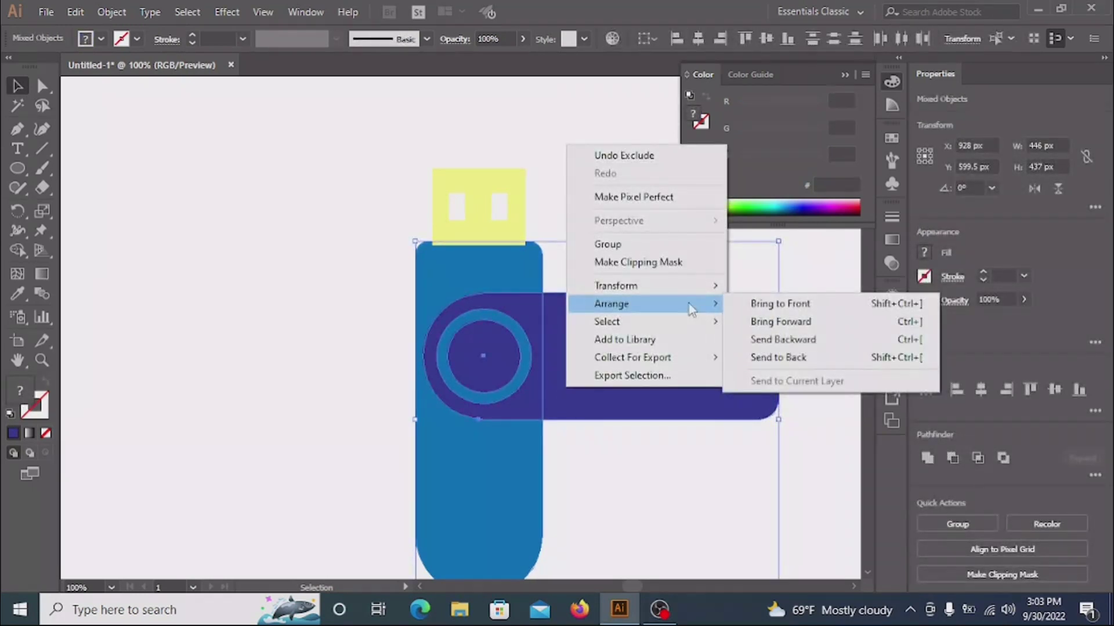
left_click(766, 303)
Step: Select all the drive parts and group them with Ctrl+G
left_click(481, 242)
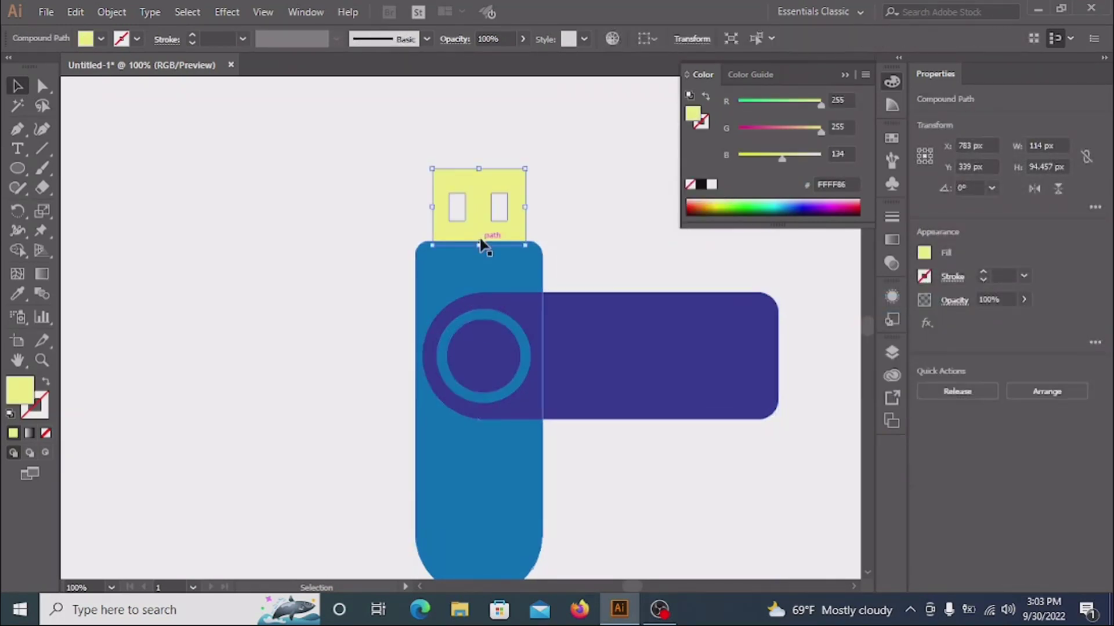
key("ctrl+a")
left_click(1094, 476)
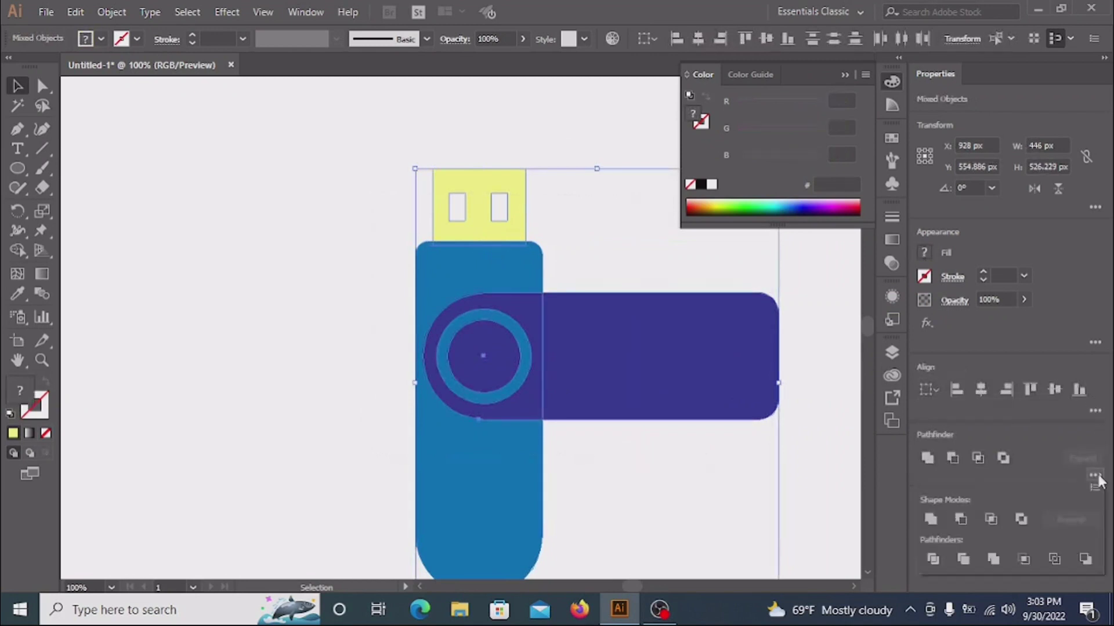
key("ctrl+g")
left_click(228, 12)
mouse_move(261, 105)
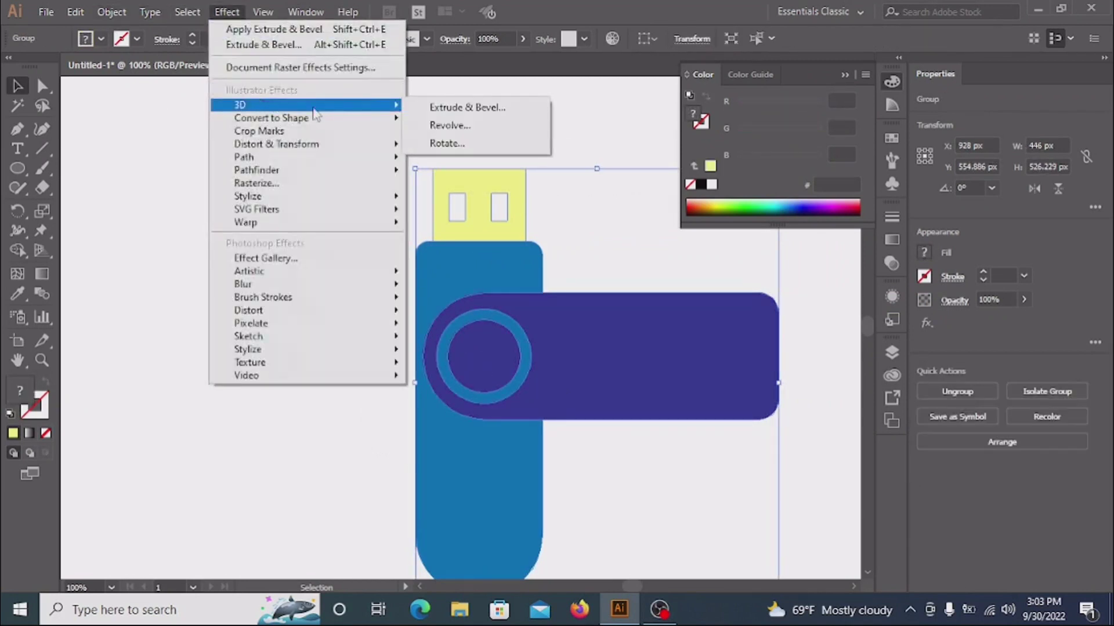
Step: Apply 3D Extrude & Bevel: 50 pt depth, Tall-Round bevel, rotation 43°/34°/5°
left_click(450, 109)
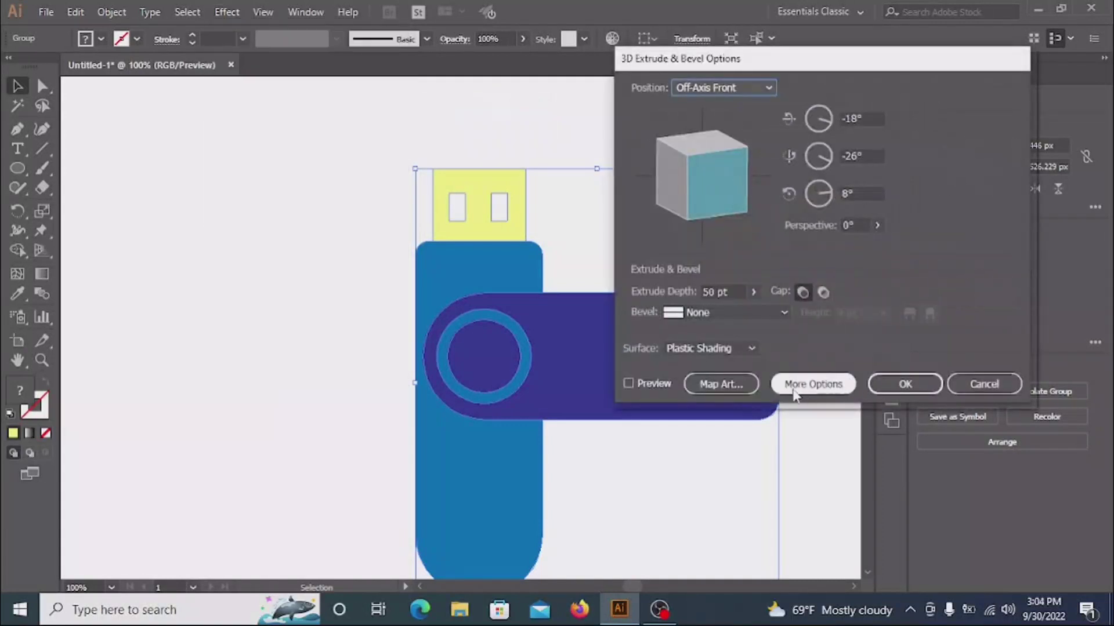
left_click(629, 384)
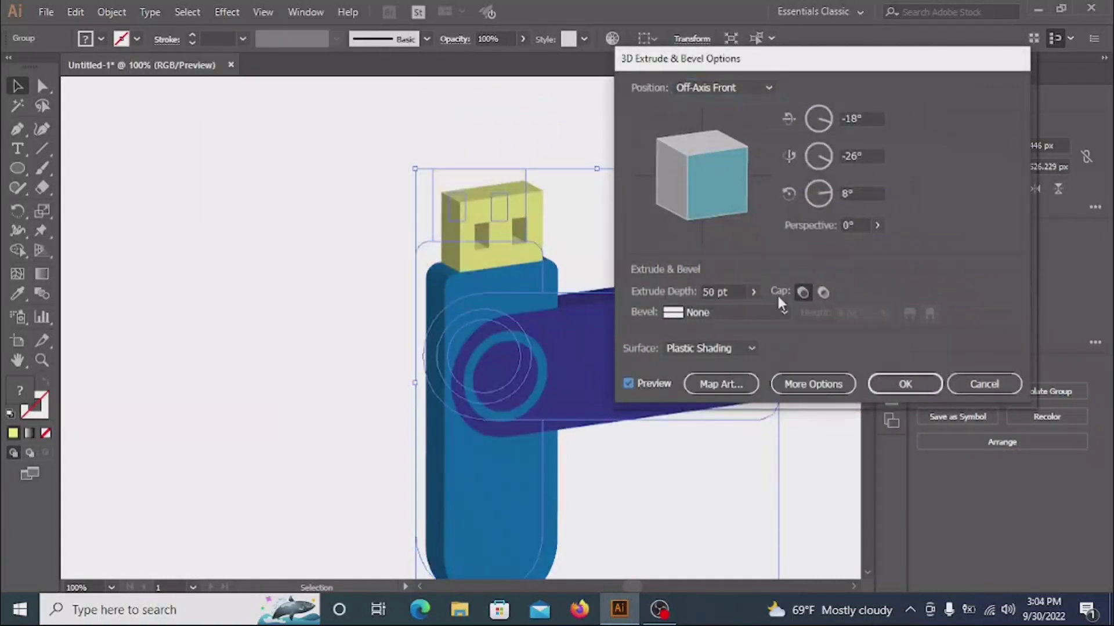
left_click(780, 311)
left_click(716, 504)
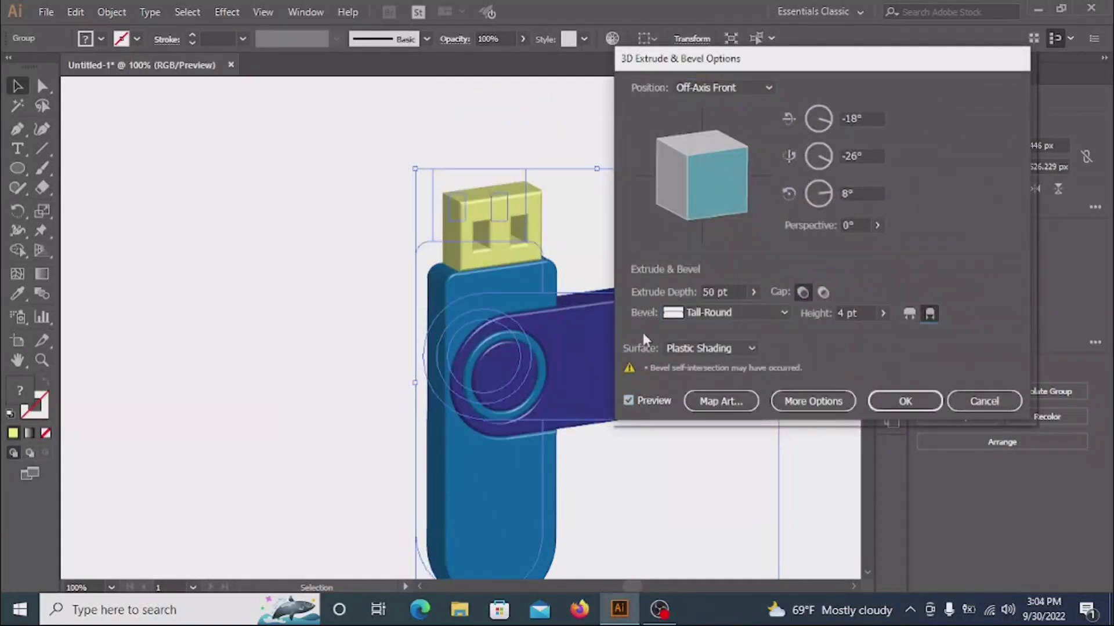
left_click_drag(722, 179, 728, 178)
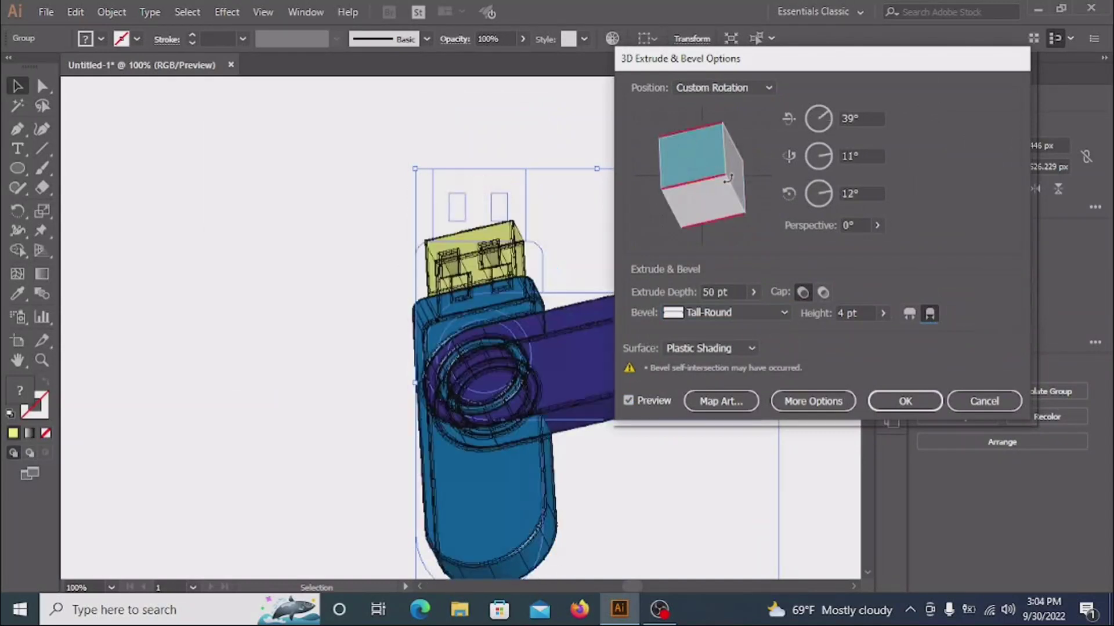
left_click_drag(717, 194, 696, 196)
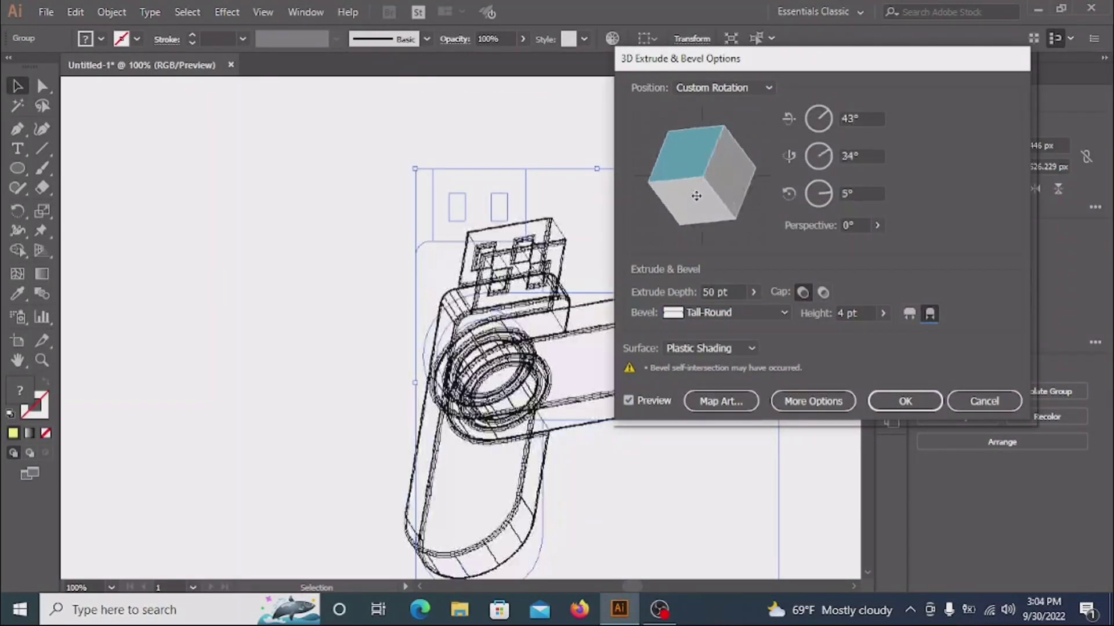
left_click_drag(732, 64, 815, 65)
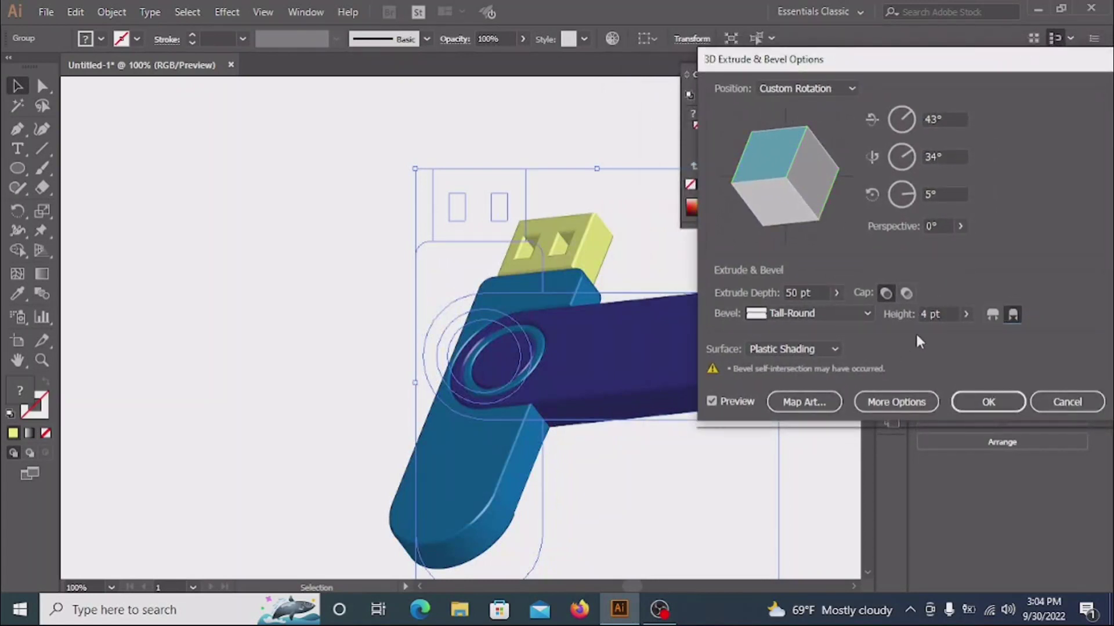
left_click(981, 400)
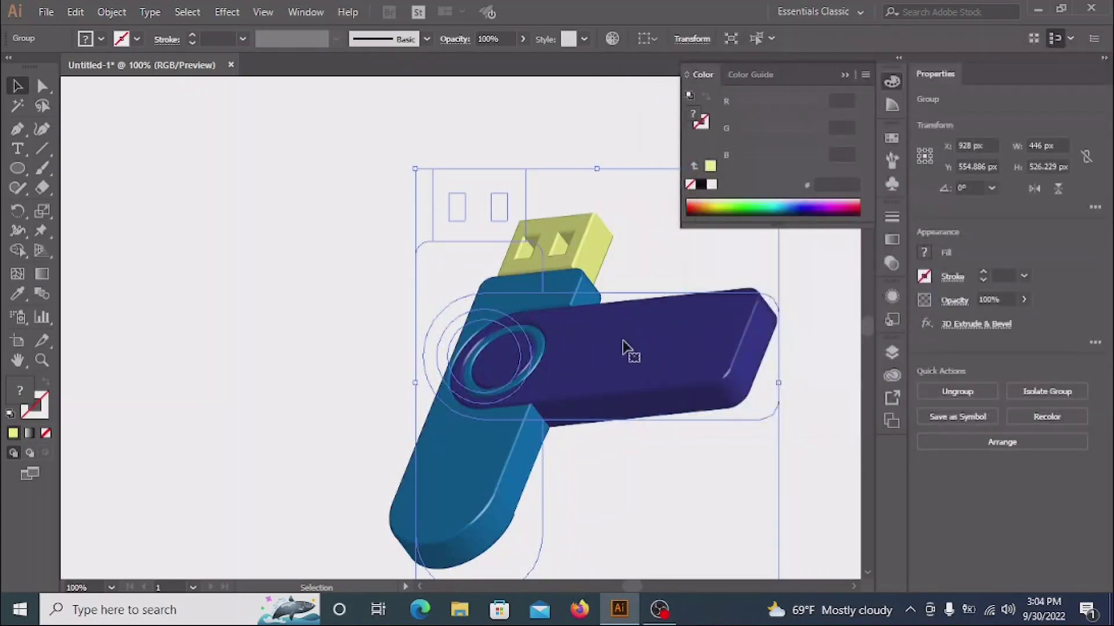
Step: Move the 3D drive aside and type the letters D A beside it
mouse_move(624, 347)
left_mouse_down()
mouse_move(378, 314)
mouse_move(435, 344)
mouse_move(580, 367)
left_mouse_up()
key("ctrl+minus")
left_click(482, 321)
key("t")
key("ctrl+plus")
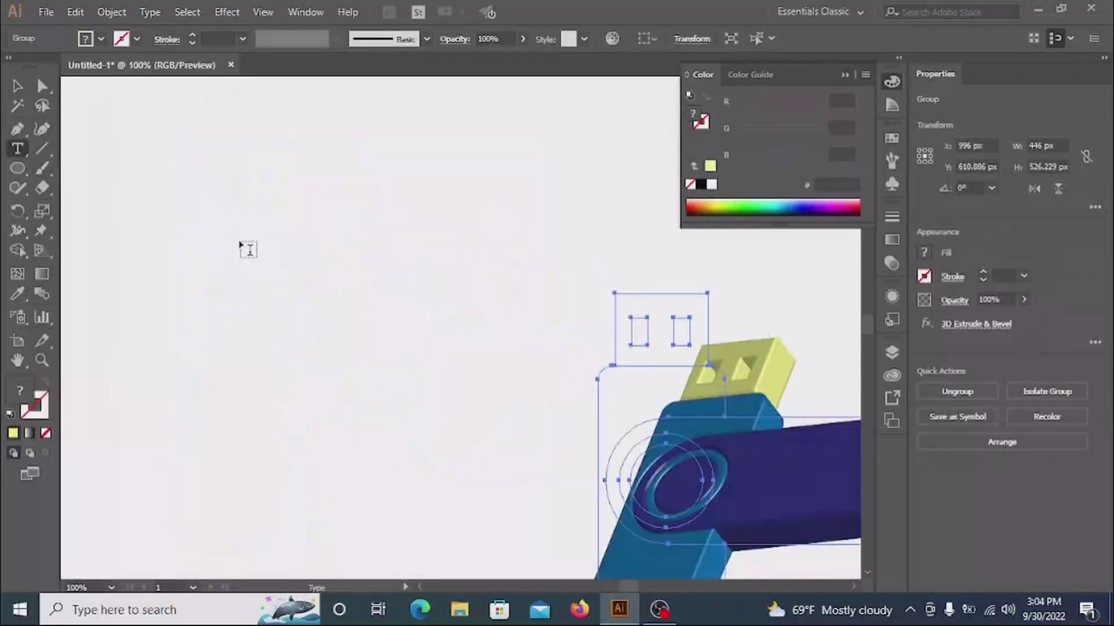
left_click(249, 259)
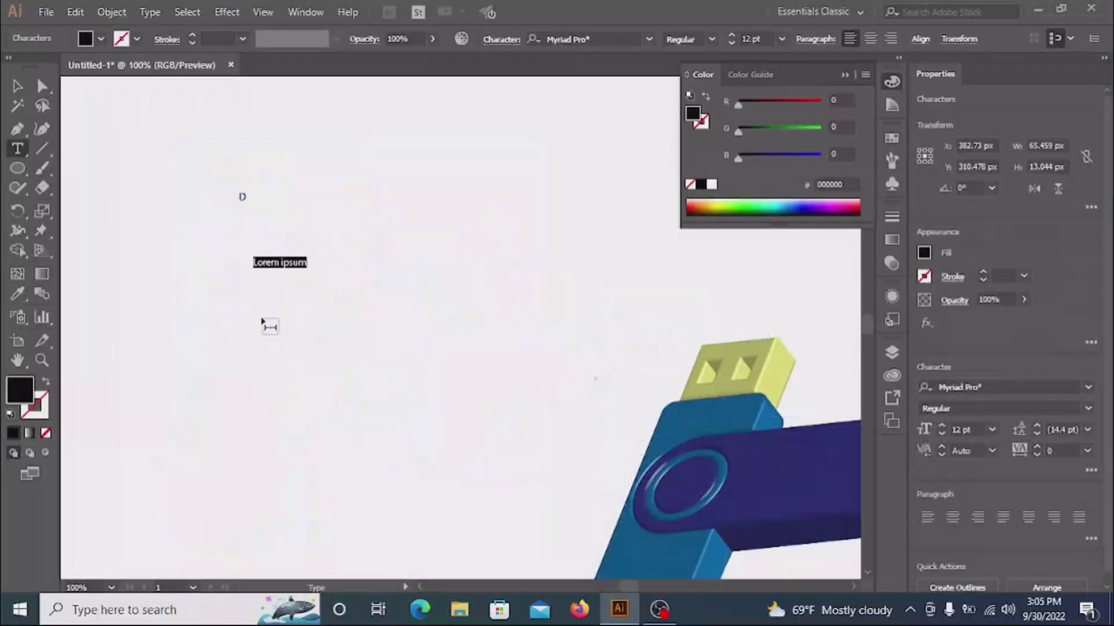
key("Escape")
mouse_move(172, 181)
left_mouse_down()
mouse_move(278, 288)
mouse_move(293, 409)
mouse_move(284, 208)
left_mouse_up()
key("ctrl+shift+a")
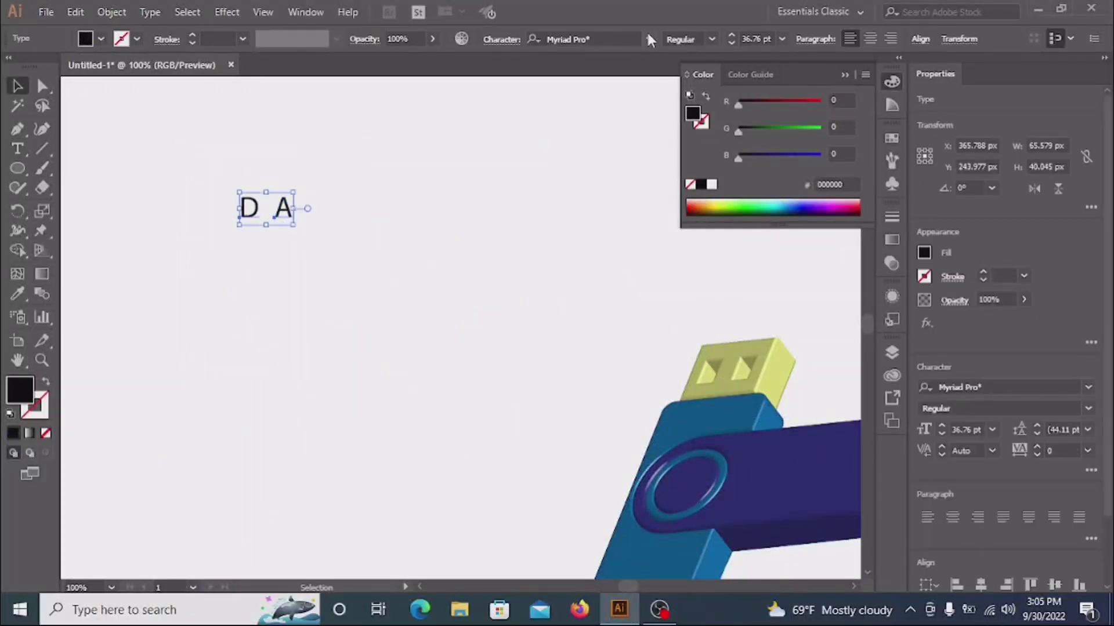
Step: Set the D A text to Franklin Gothic Heavy and scale it to about 118.81 pt
left_click(649, 39)
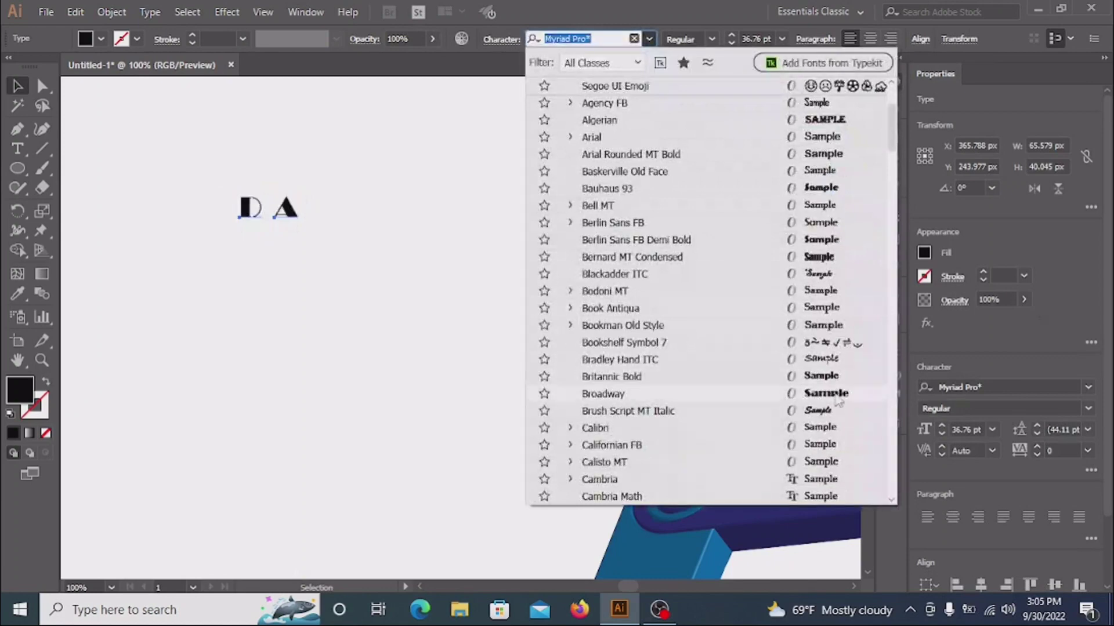
scroll(830, 386, "down", 5)
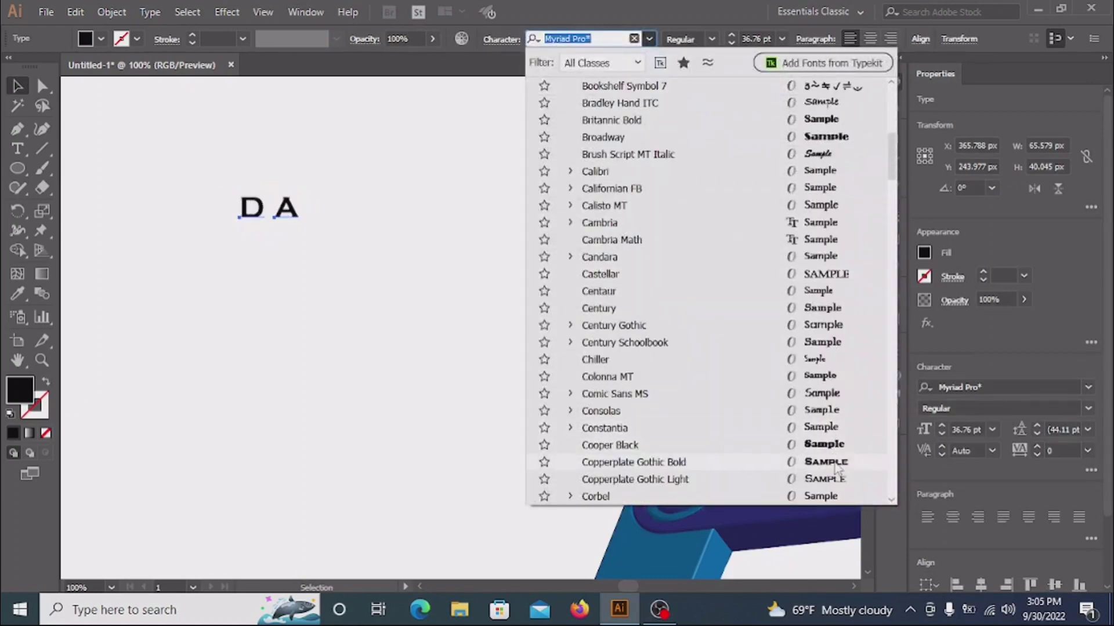
scroll(830, 357, "down", 2)
scroll(830, 395, "down", 2)
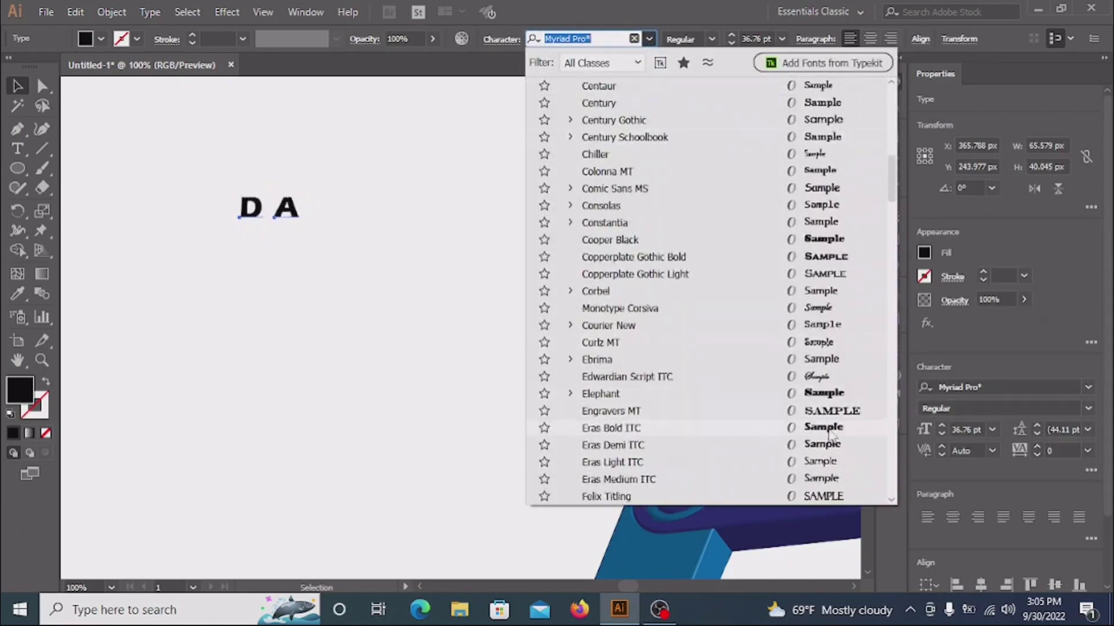
scroll(832, 435, "down", 4)
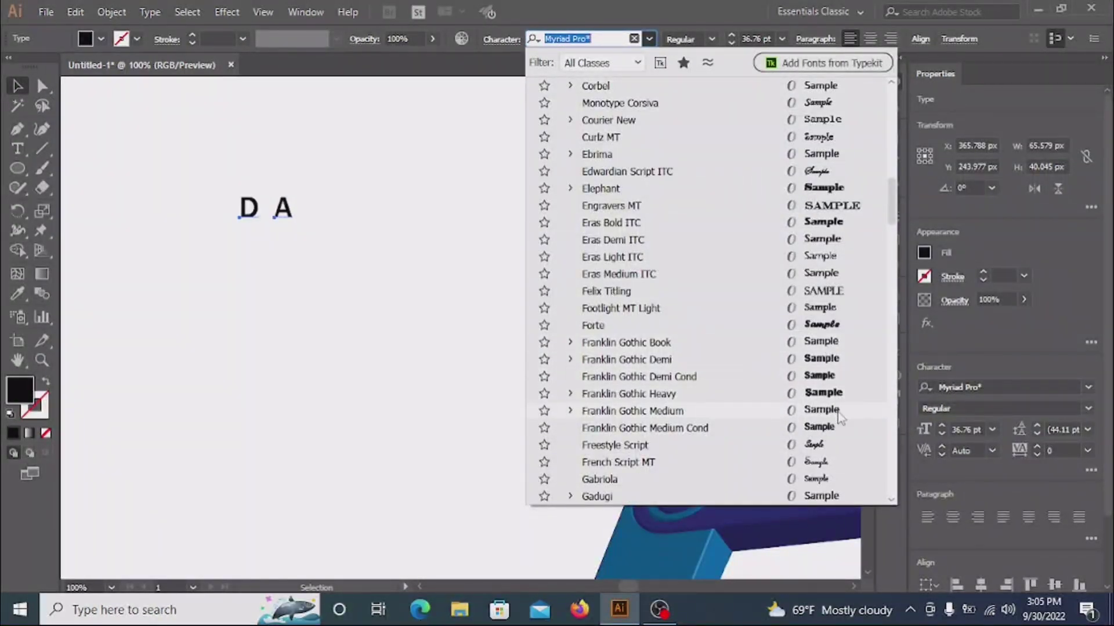
left_click(836, 395)
left_click_drag(296, 230, 416, 305)
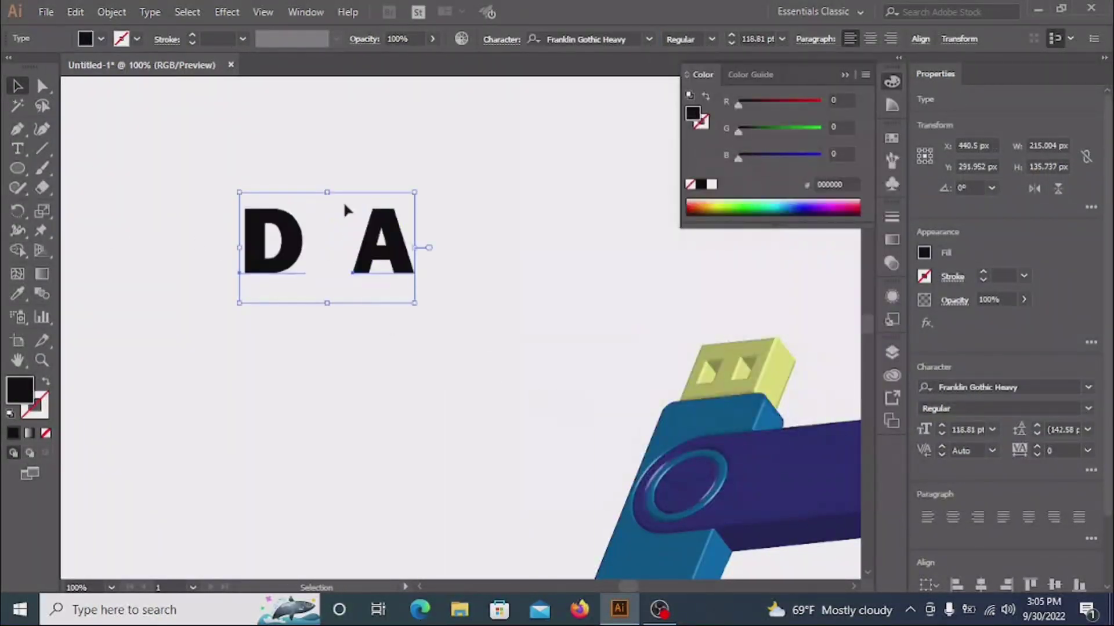
left_click(365, 226)
Step: Rotate the A 180°, outline both letters, and overlap the A on the D
right_click(390, 227)
mouse_move(438, 435)
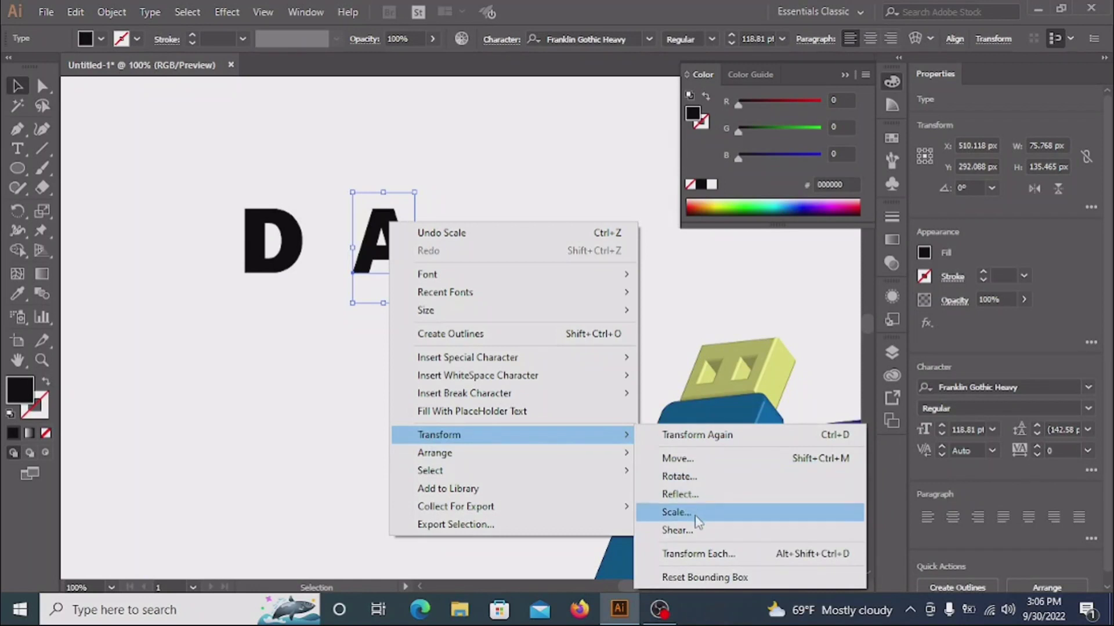
left_click(677, 476)
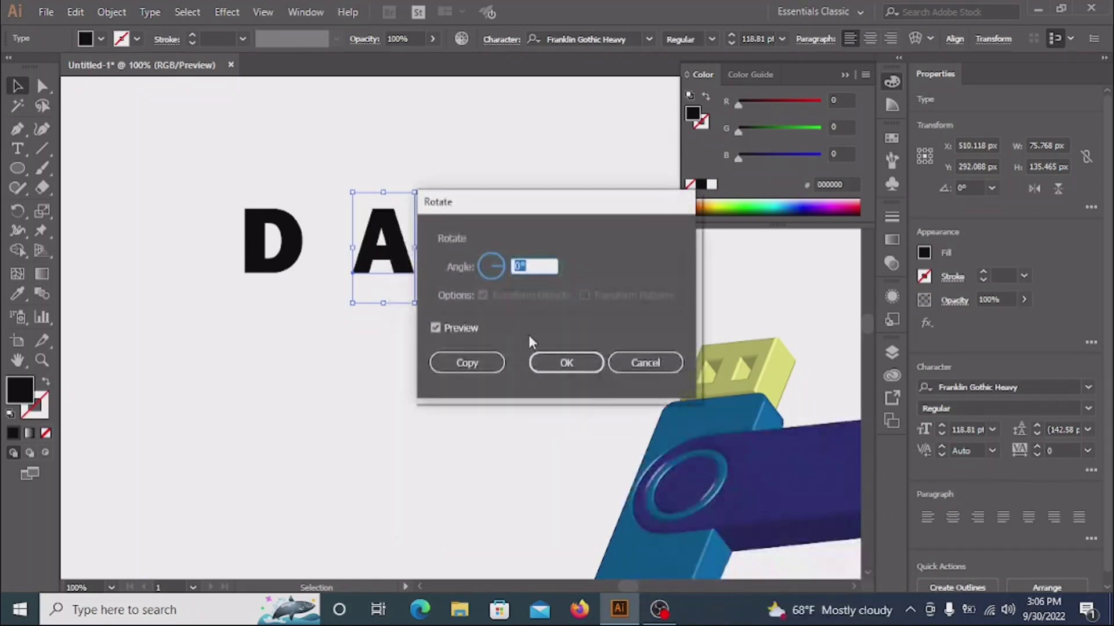
left_click(566, 363)
mouse_move(200, 238)
left_mouse_down()
mouse_move(306, 318)
mouse_move(318, 260)
mouse_move(268, 272)
mouse_move(215, 151)
left_mouse_up()
right_click(274, 313)
left_click(332, 375)
left_click(318, 259)
left_click(313, 294)
Step: Fill the A with purple swatch 662D91 and group the D and A into one logo
left_click(101, 39)
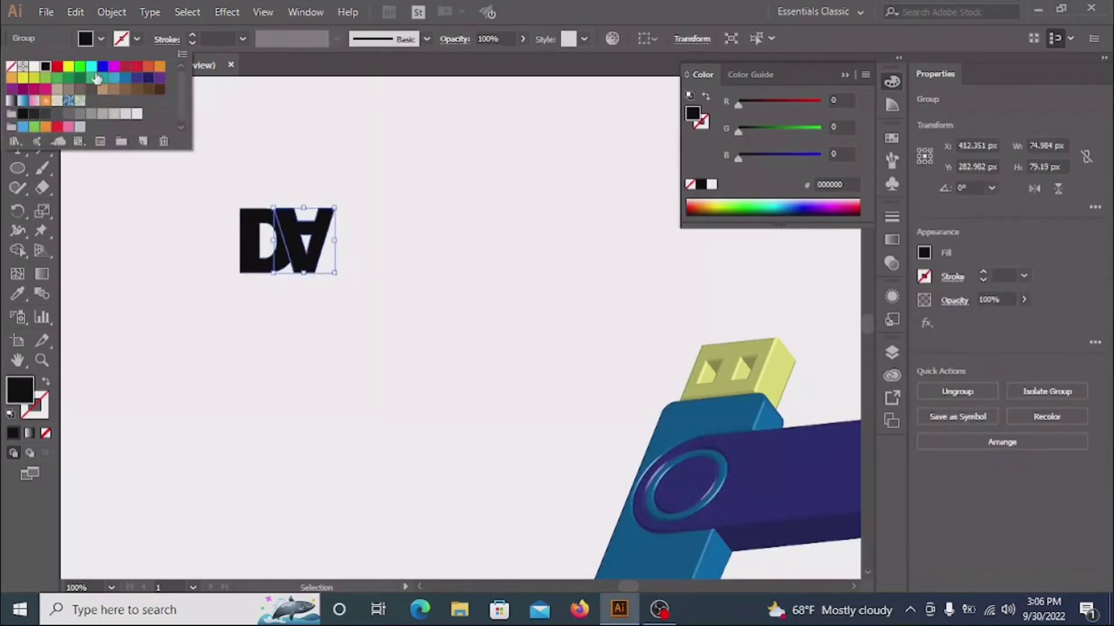
left_click(157, 79)
left_click(17, 293)
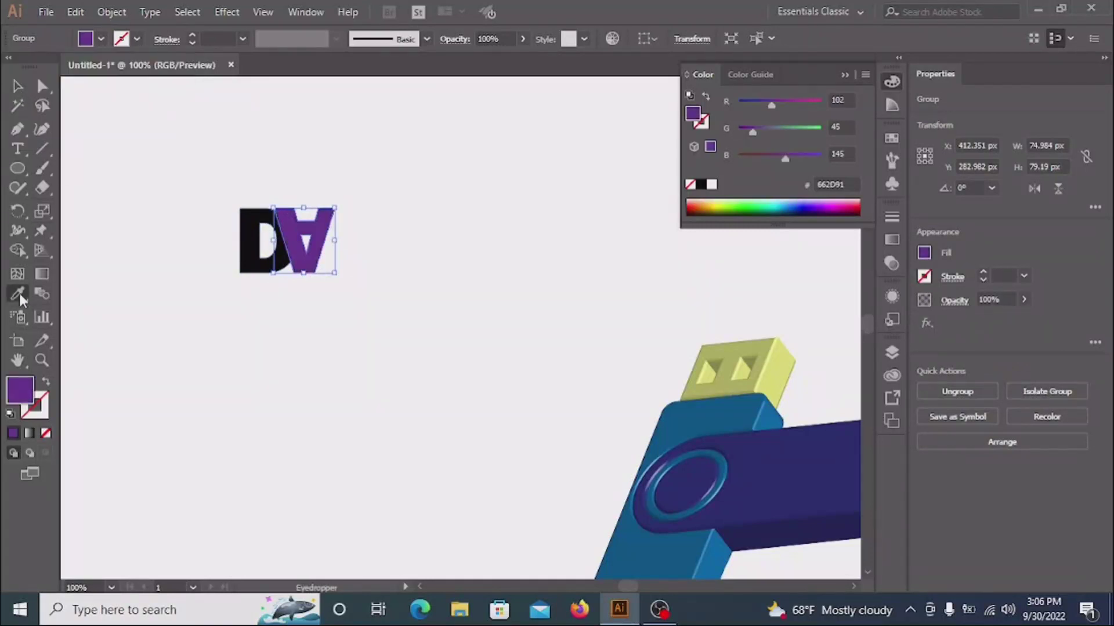
left_click(177, 256)
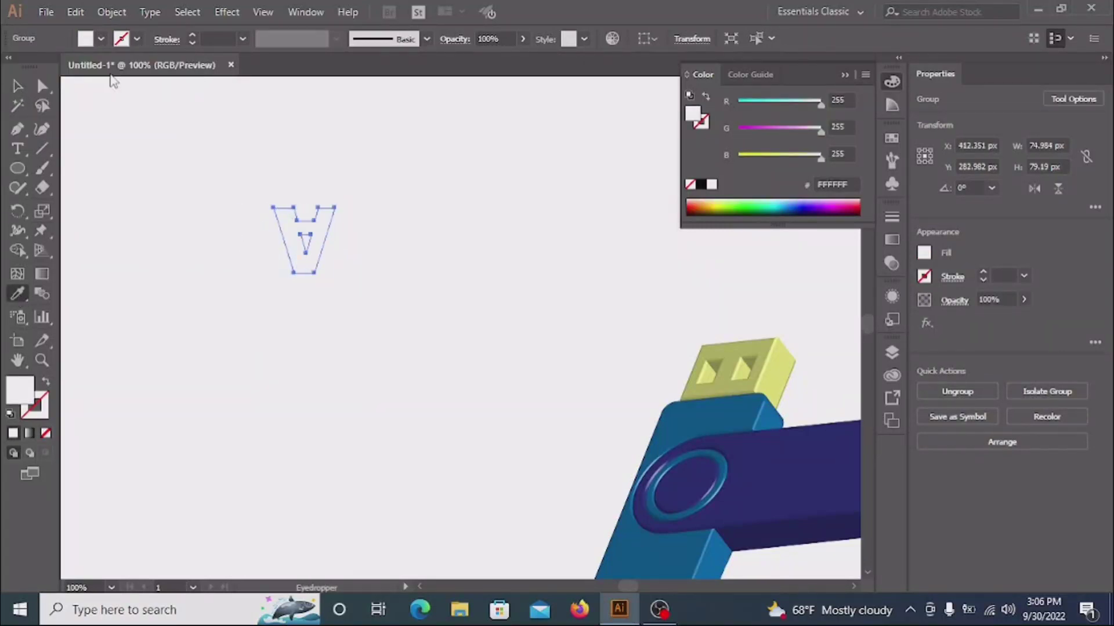
left_click(100, 39)
left_click(156, 82)
key("v")
left_click_drag(191, 174, 340, 301)
right_click(284, 255)
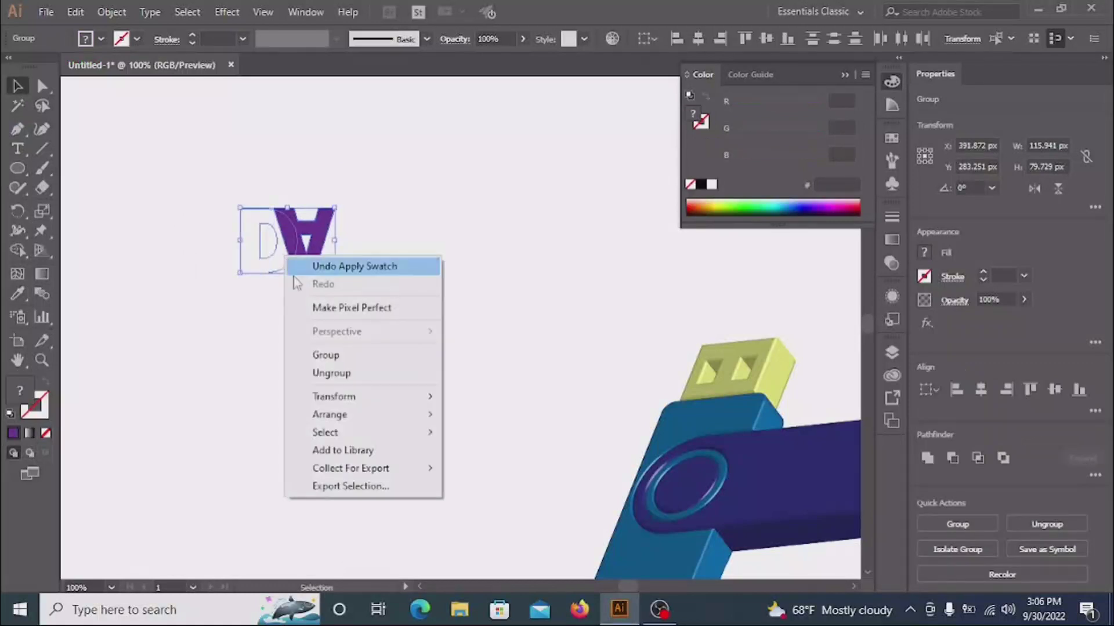
left_click(347, 359)
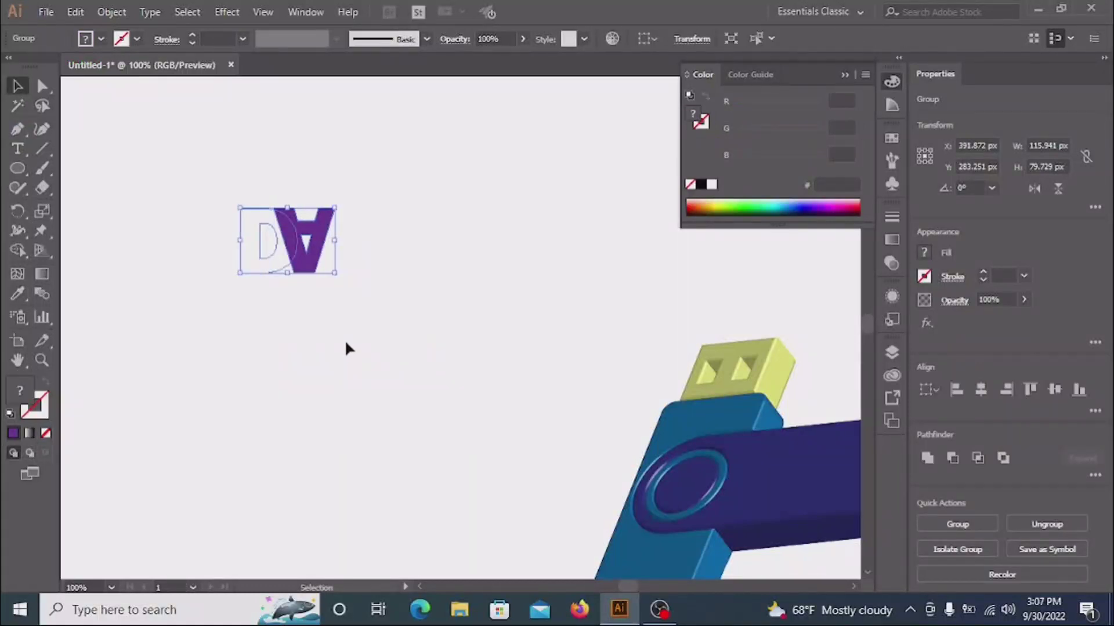
Step: Save the DA logo as a new Graphic symbol
left_click(892, 185)
left_click(823, 224)
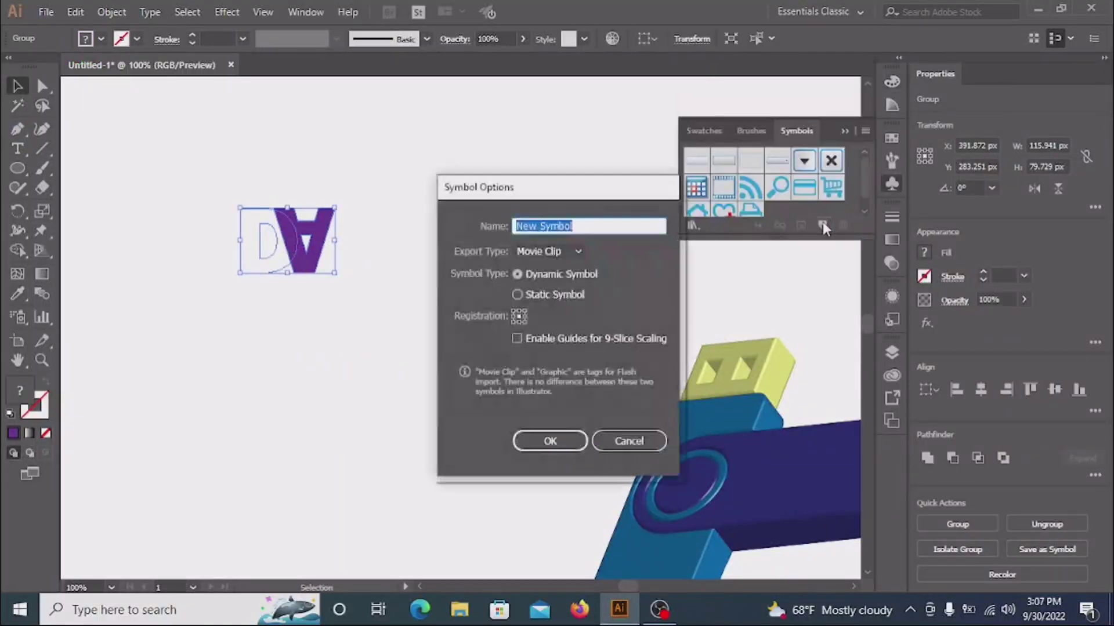
left_click(572, 255)
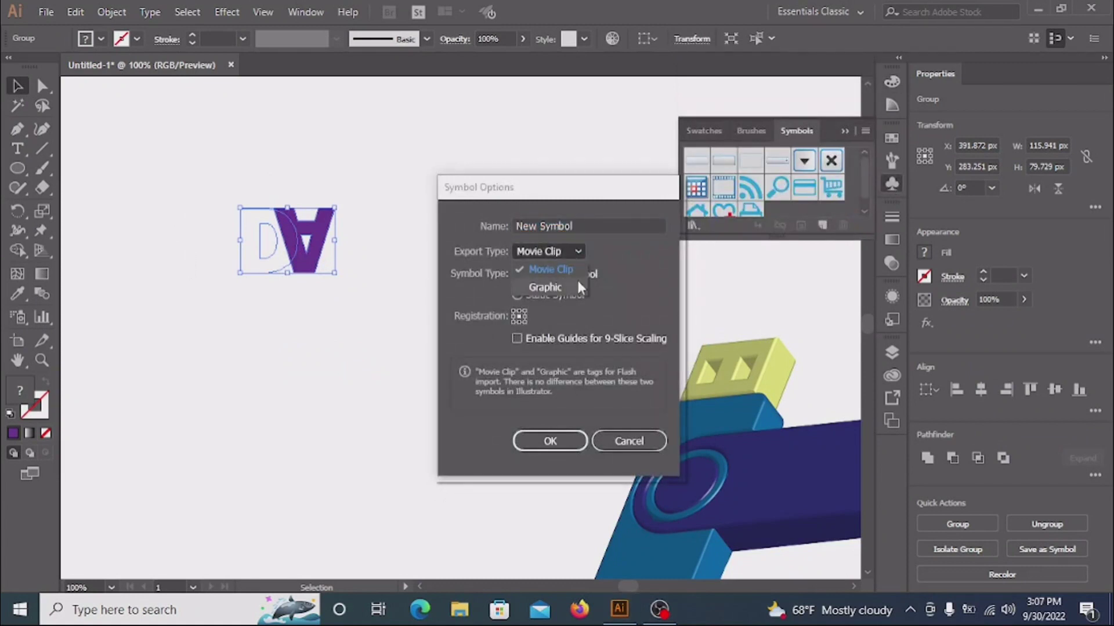
left_click(577, 283)
left_click(562, 447)
Step: Reopen the drive's 3D Extrude & Bevel with preview, opening Map Art at surface 40
scroll(528, 256, "right", 5)
scroll(123, 192, "down", 5)
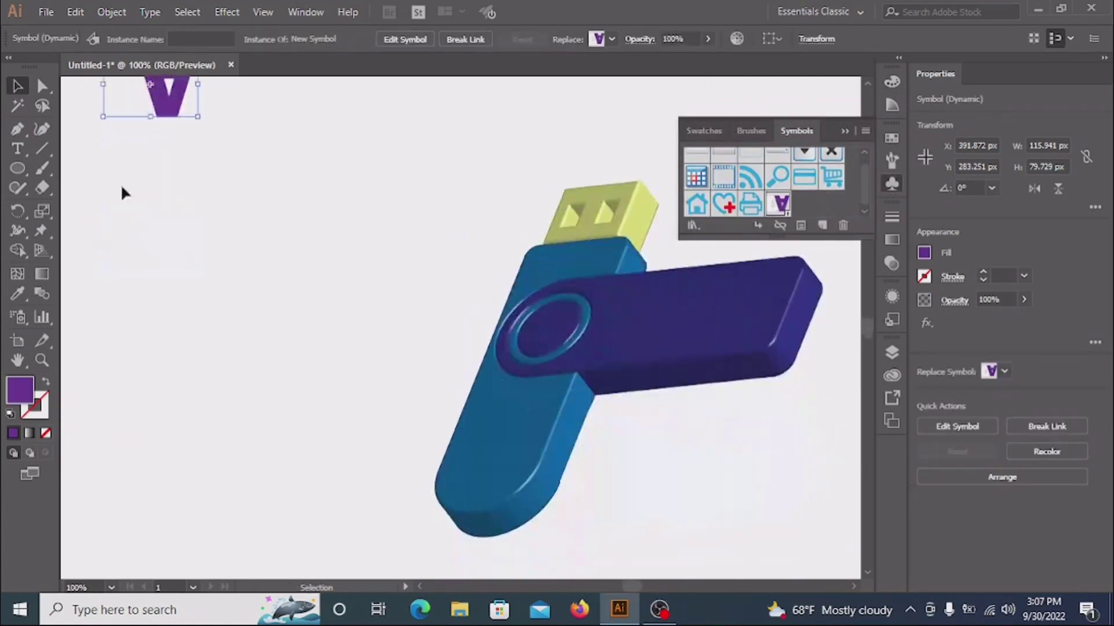
left_click(510, 422)
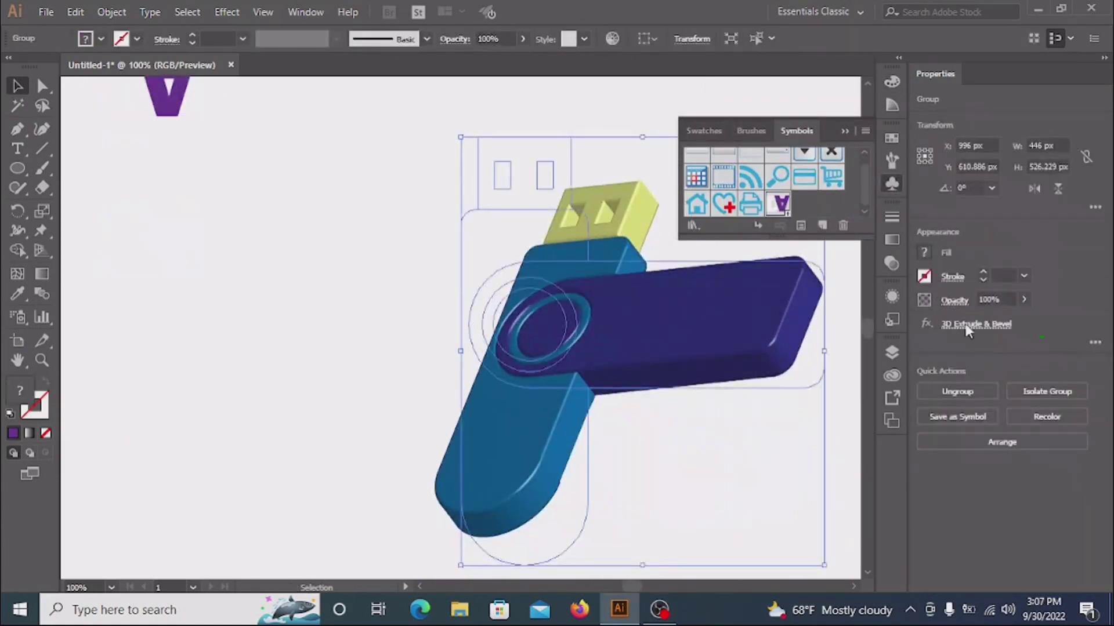
left_click(966, 325)
left_click(712, 384)
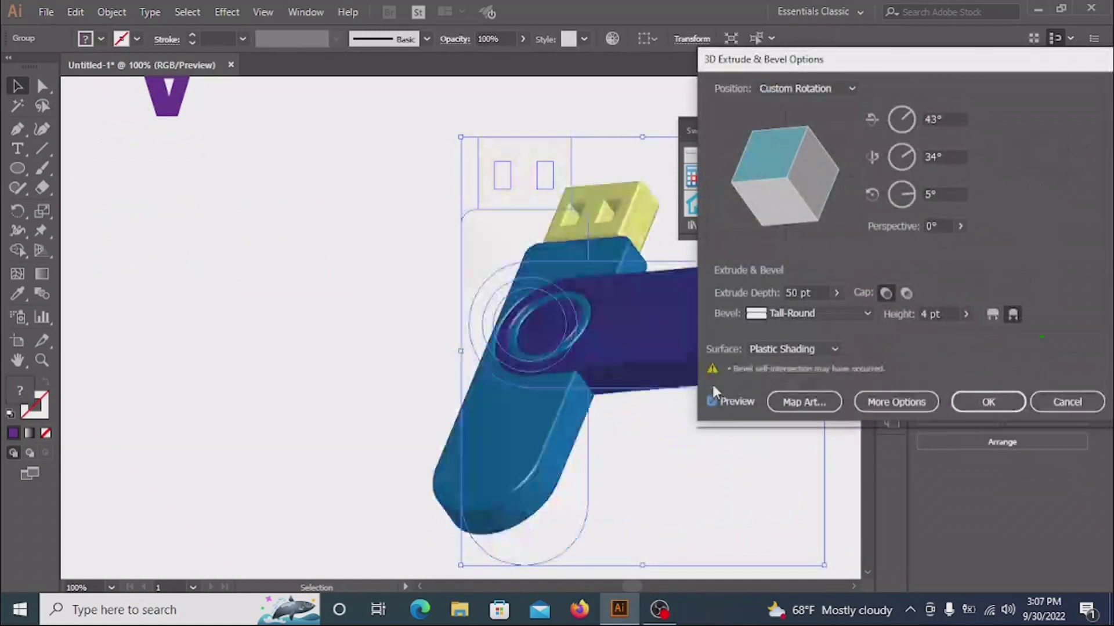
left_click(804, 385)
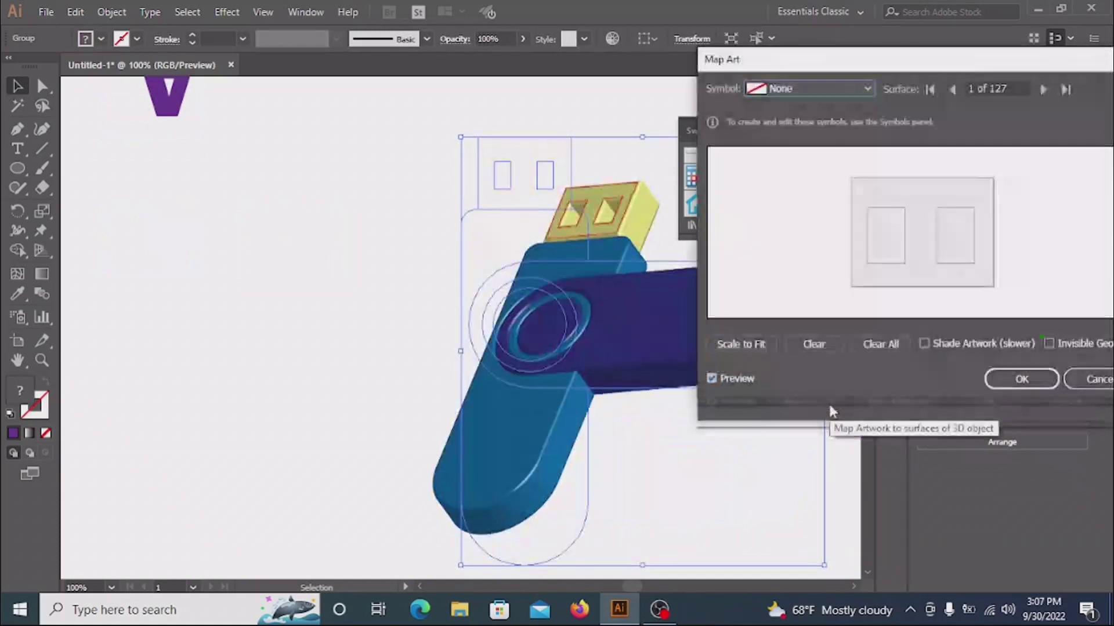
left_click(1038, 91)
left_click(1038, 90)
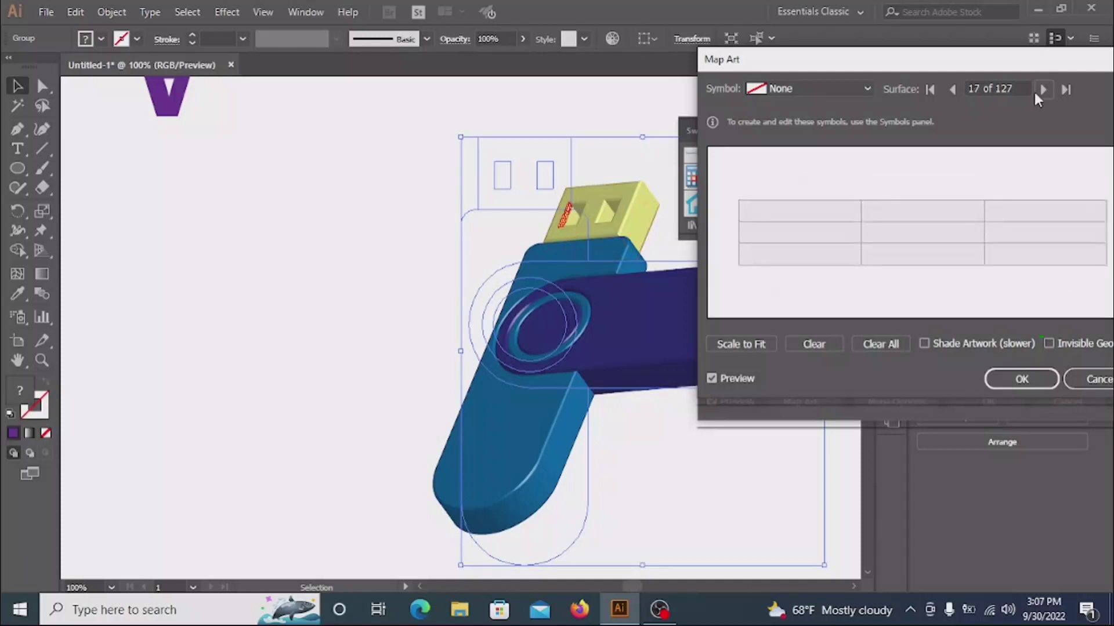
left_click(1035, 91)
left_click(1036, 92)
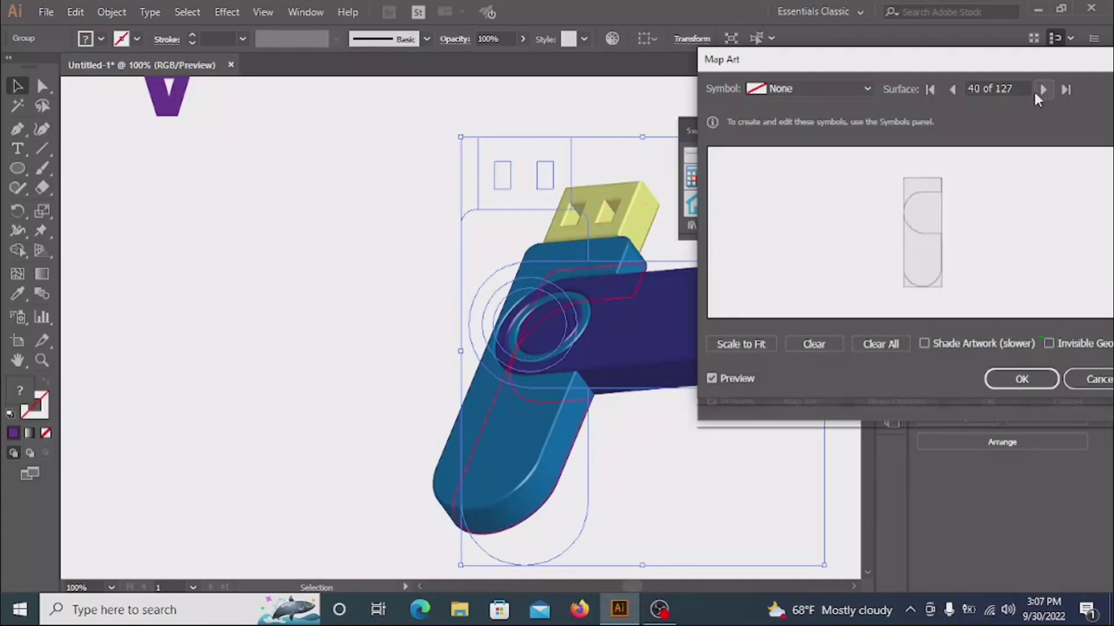
left_click(953, 90)
Step: Map the DA logo symbol onto surface 40, position it on the body, and apply
left_click(867, 88)
left_click(816, 393)
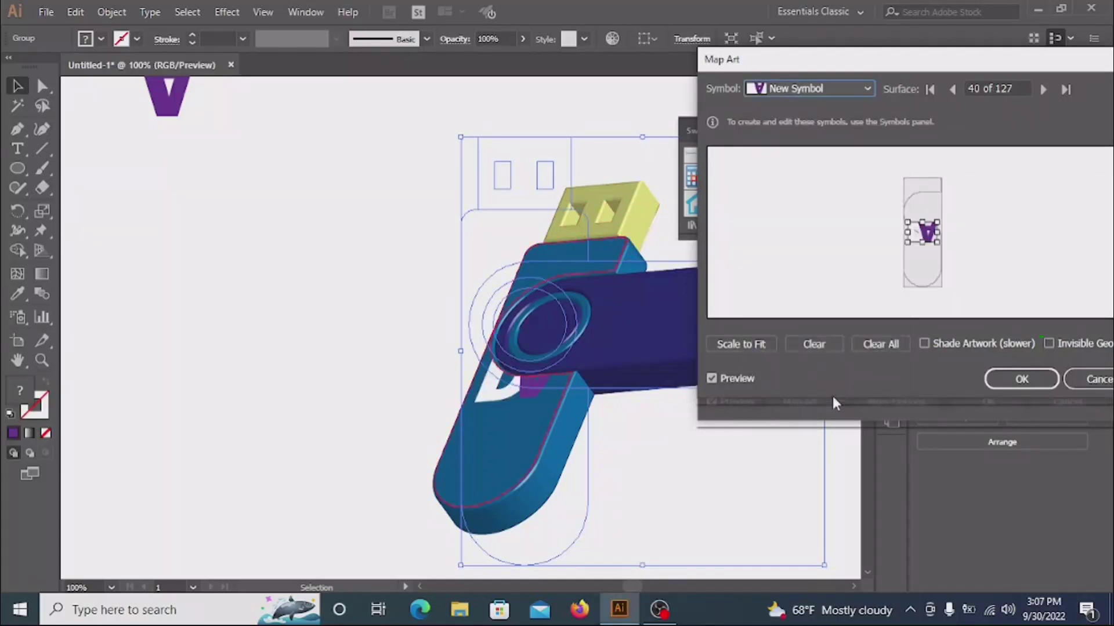
left_click_drag(924, 238, 935, 268)
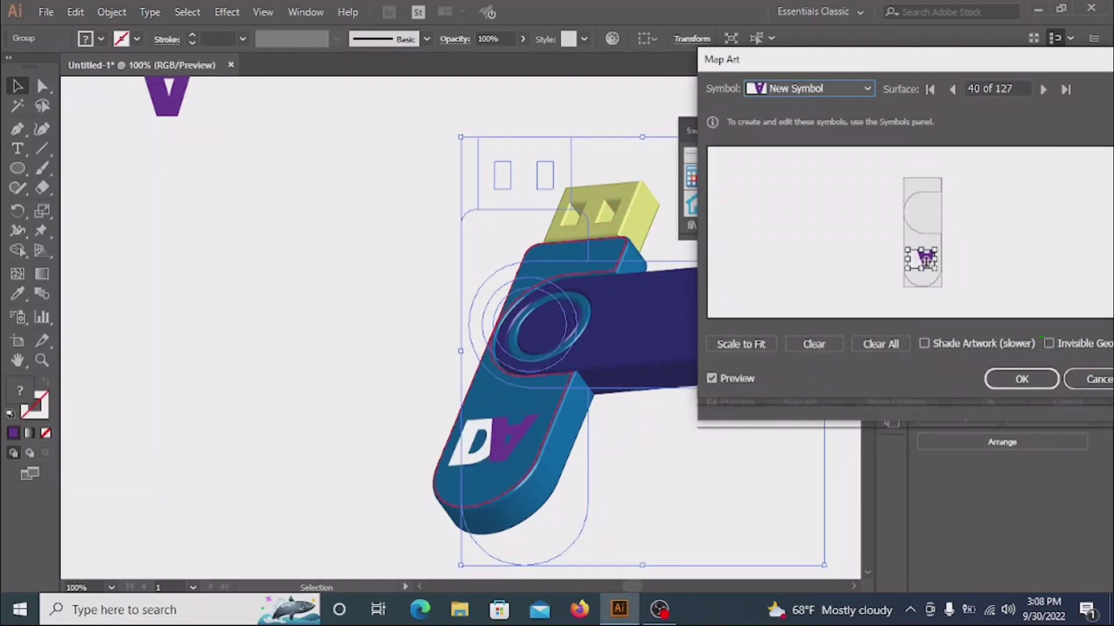
left_click_drag(927, 260, 927, 257)
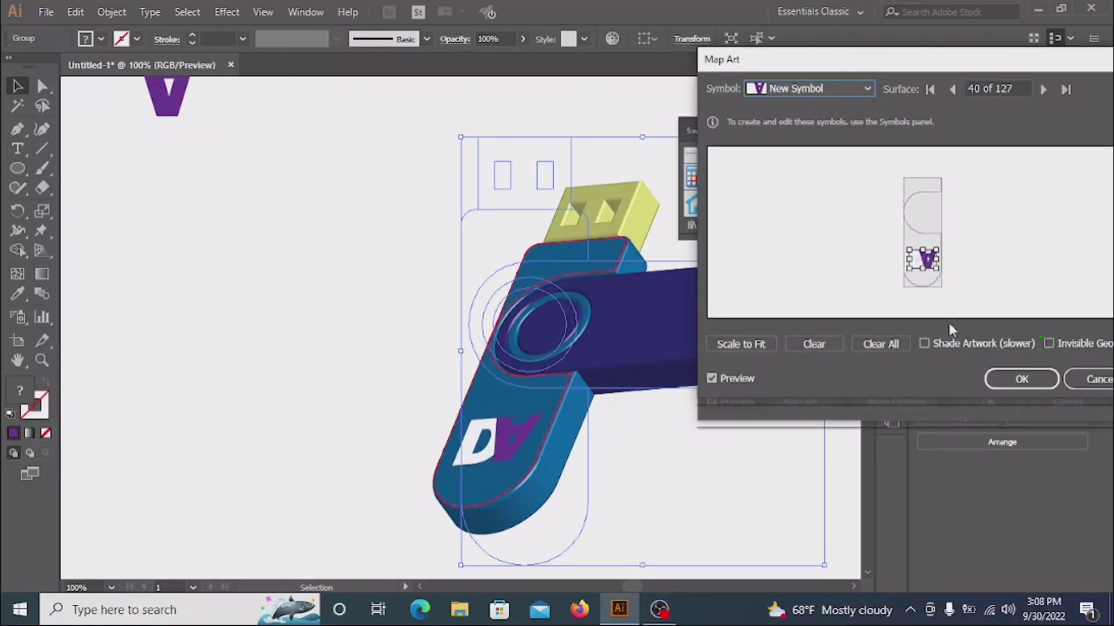
left_click(1016, 379)
left_click(988, 402)
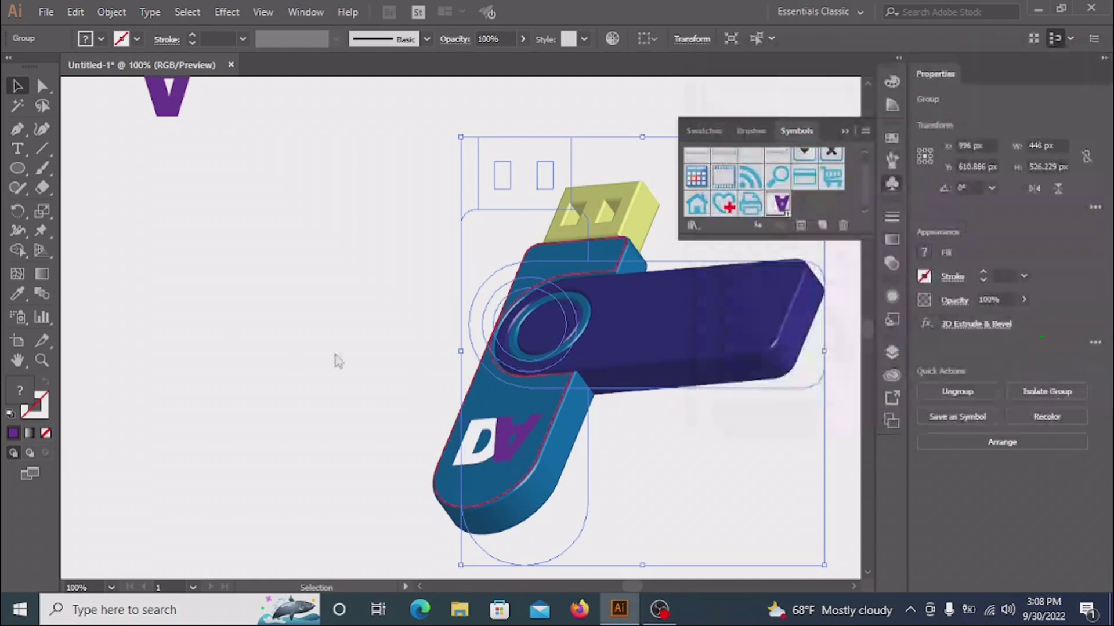
left_click(256, 343)
Step: Type DIGITAL ART in Franklin Gothic Heavy below the DA logo
scroll(246, 335, "up", 3)
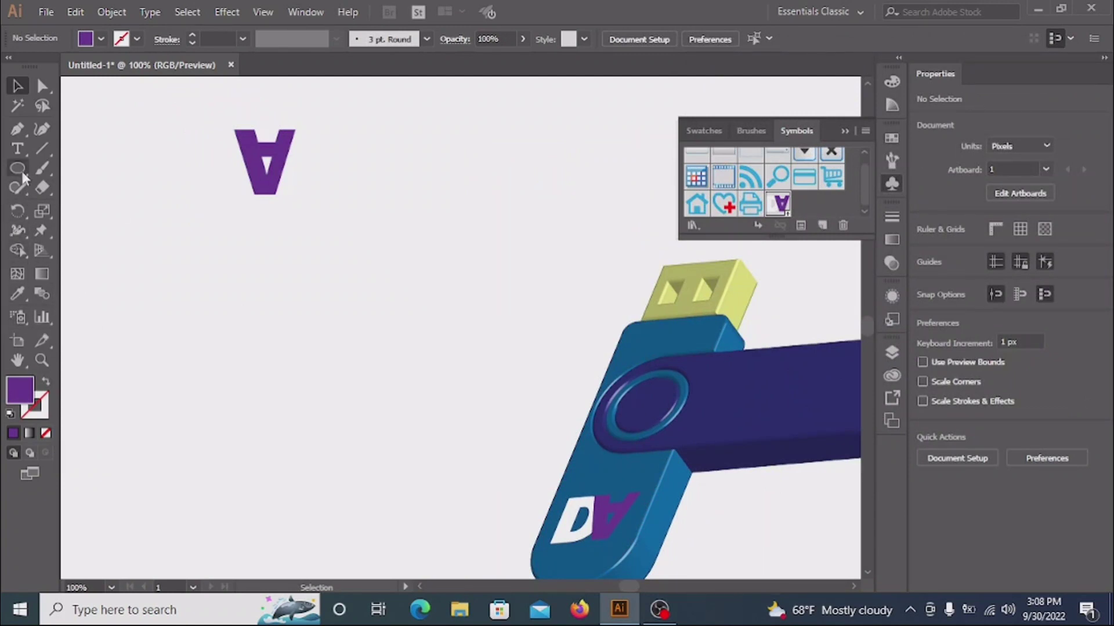
key("t")
left_click(177, 374)
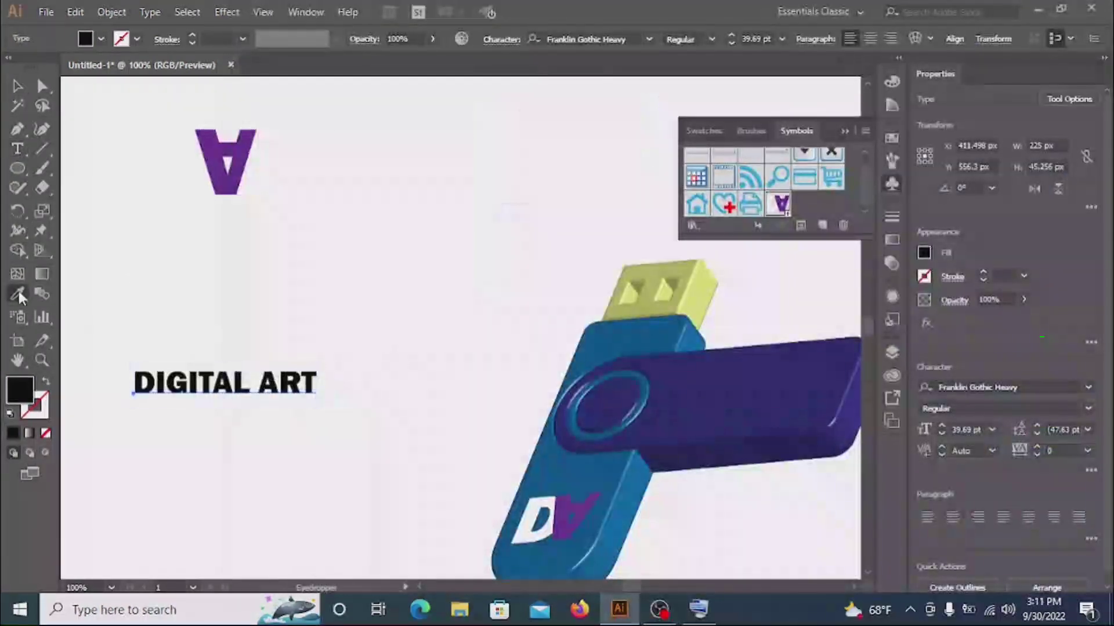
left_click(139, 290)
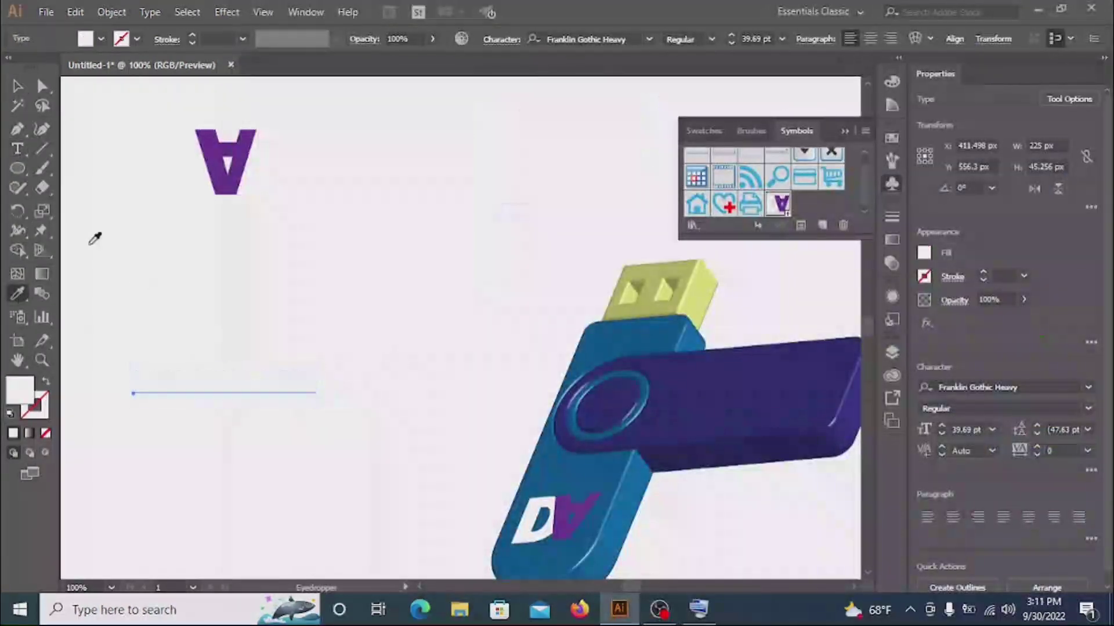
key("ctrl+z")
right_click(157, 398)
Step: Outline the DIGITAL ART text, swap fill and stroke, and settle on a 3 pt stroke
left_click(241, 181)
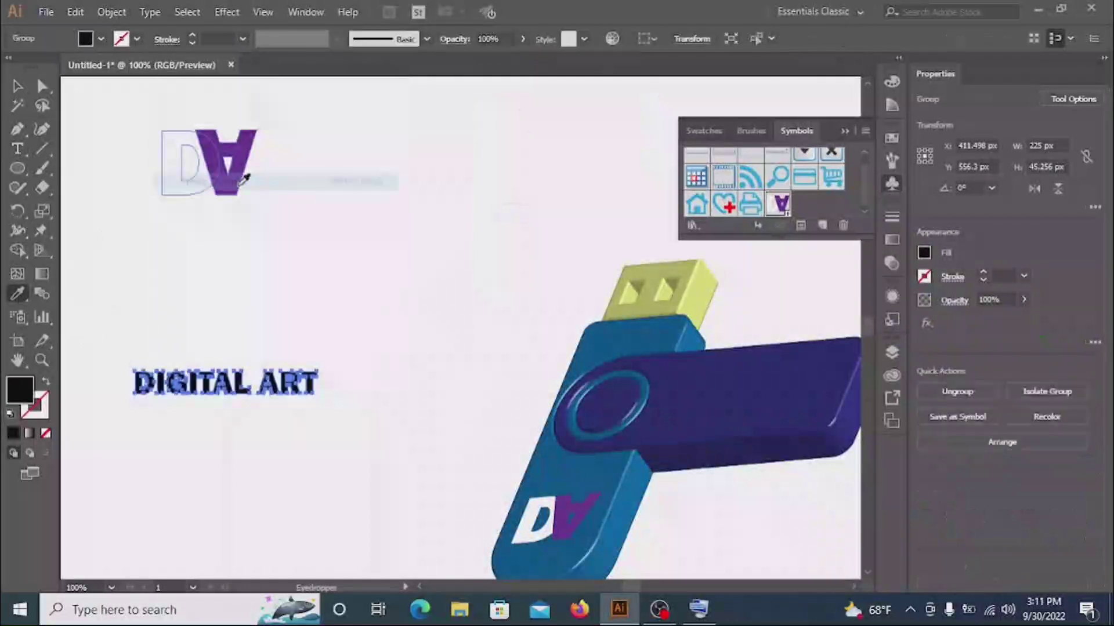
left_click(47, 382)
left_click(242, 39)
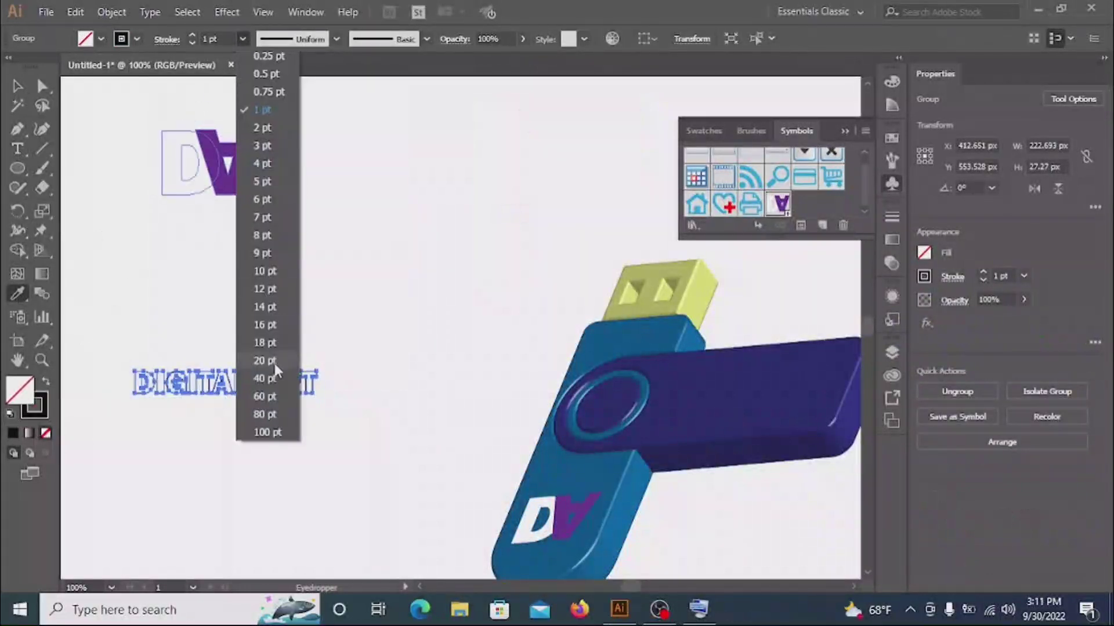
left_click(273, 354)
left_click(242, 39)
left_click(272, 158)
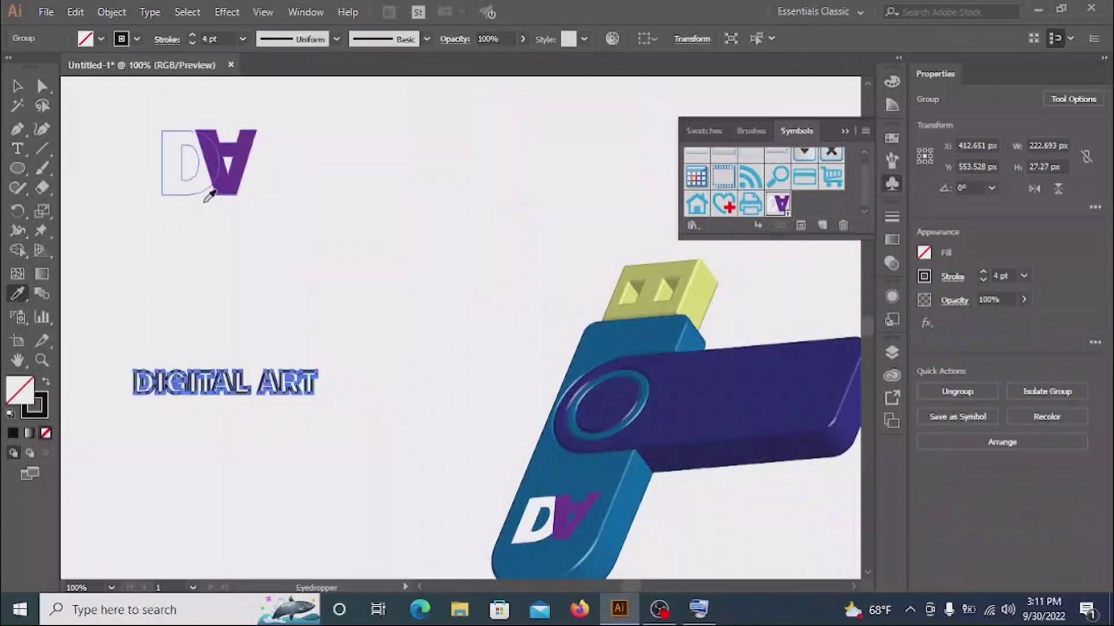
left_click(190, 300)
left_click_drag(306, 409, 304, 406)
left_click(243, 39)
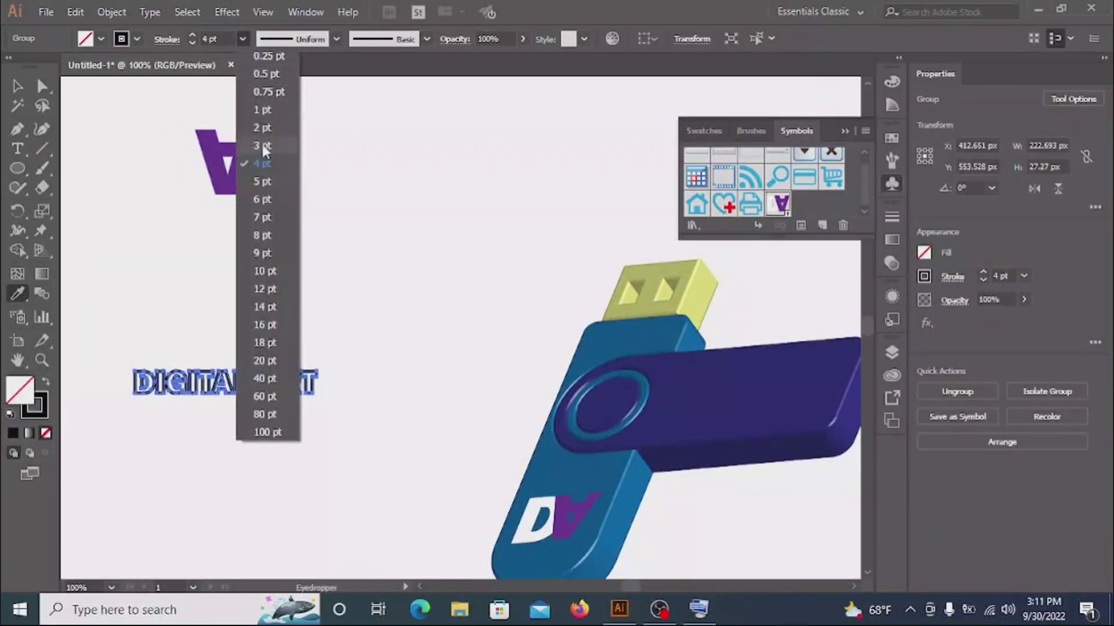
left_click(261, 141)
left_click(241, 290)
left_click_drag(113, 328, 297, 380)
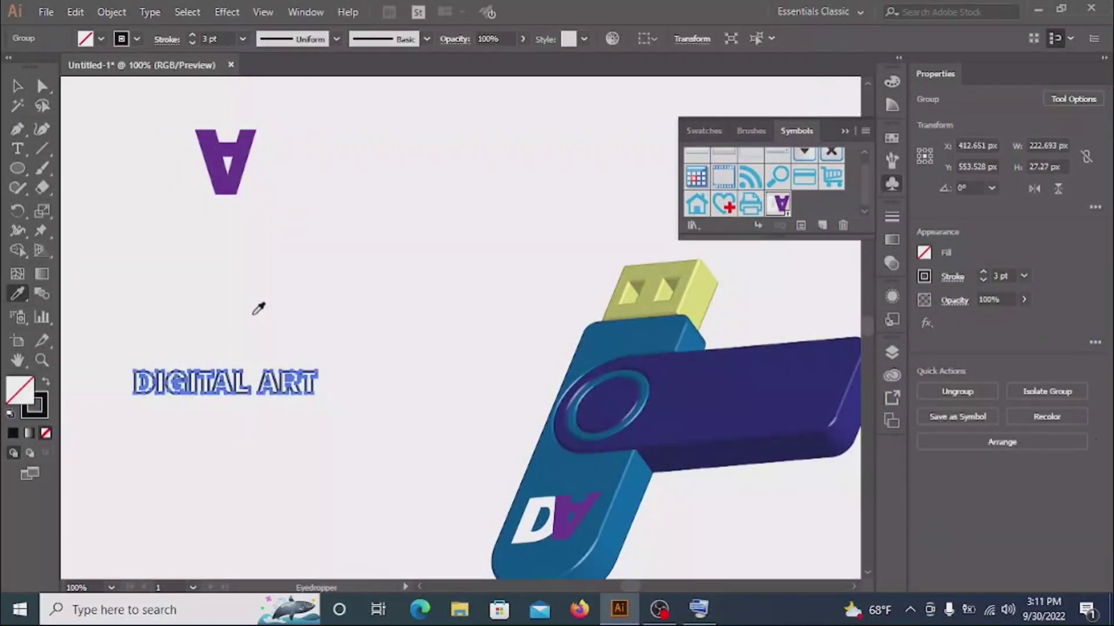
left_click(292, 399)
Step: Enlarge the DIGITAL ART lettering and make it outline-only with a 3 pt stroke
key("v")
left_click(270, 382)
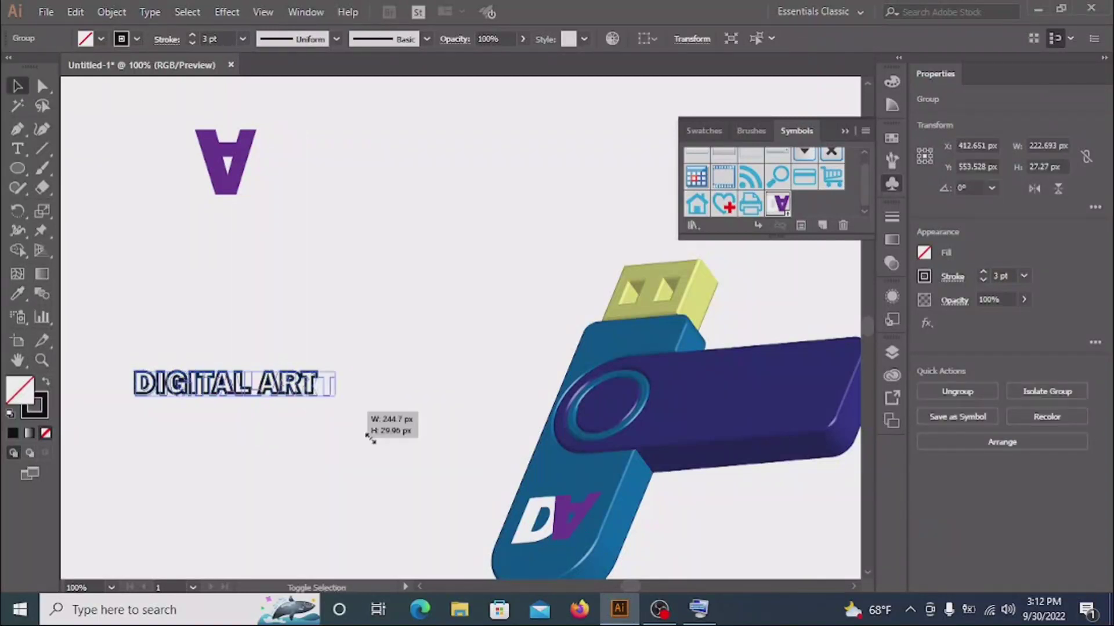
left_click_drag(318, 396, 412, 351)
left_click(18, 294)
left_click(826, 298)
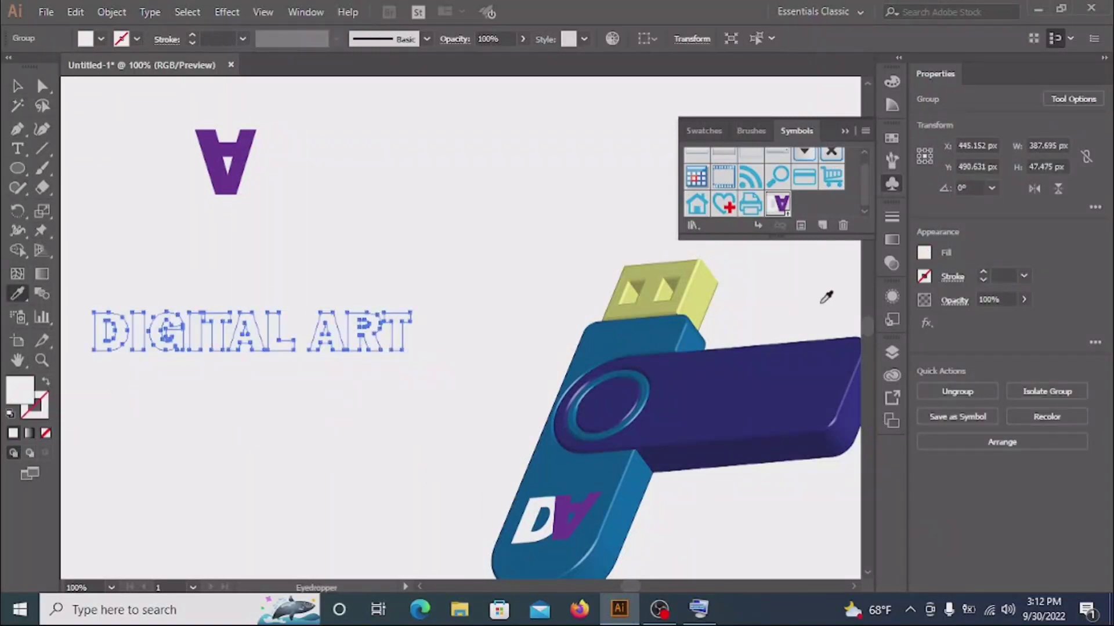
left_click(170, 210)
left_click(242, 39)
left_click(261, 150)
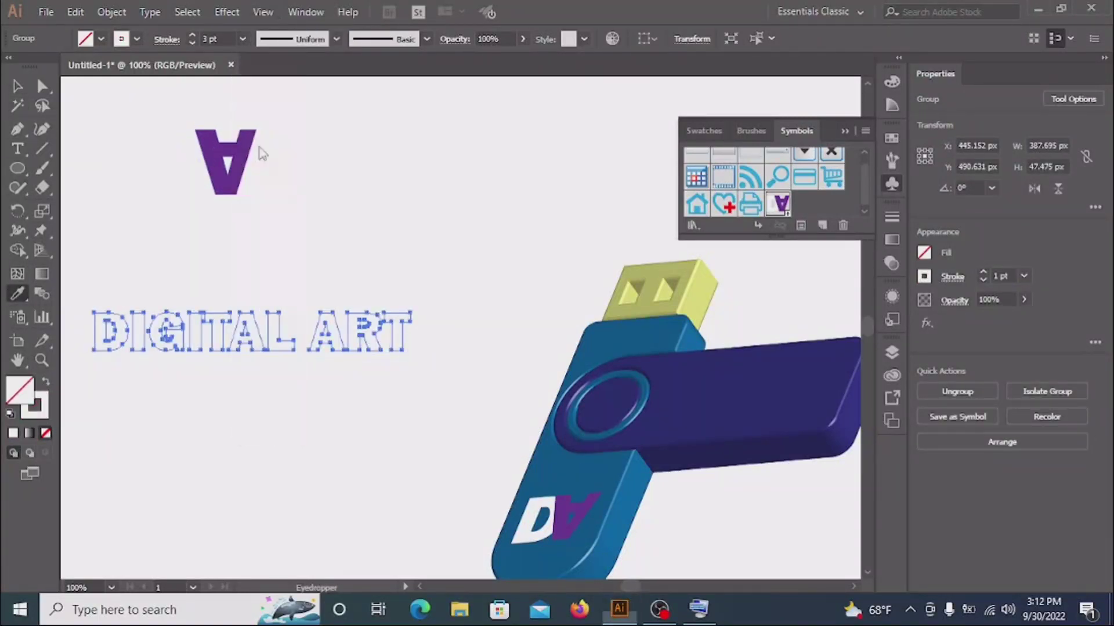
Step: Save the DIGITAL ART lettering as a new symbol
left_click(16, 86)
left_click(822, 225)
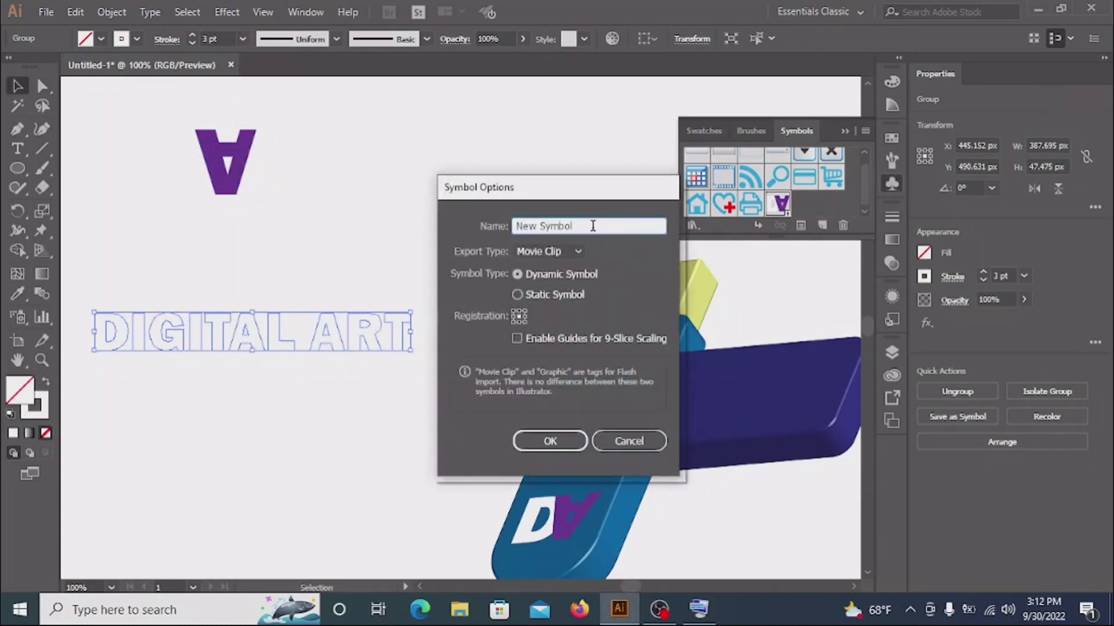
left_click(577, 251)
left_click(547, 286)
left_click(550, 441)
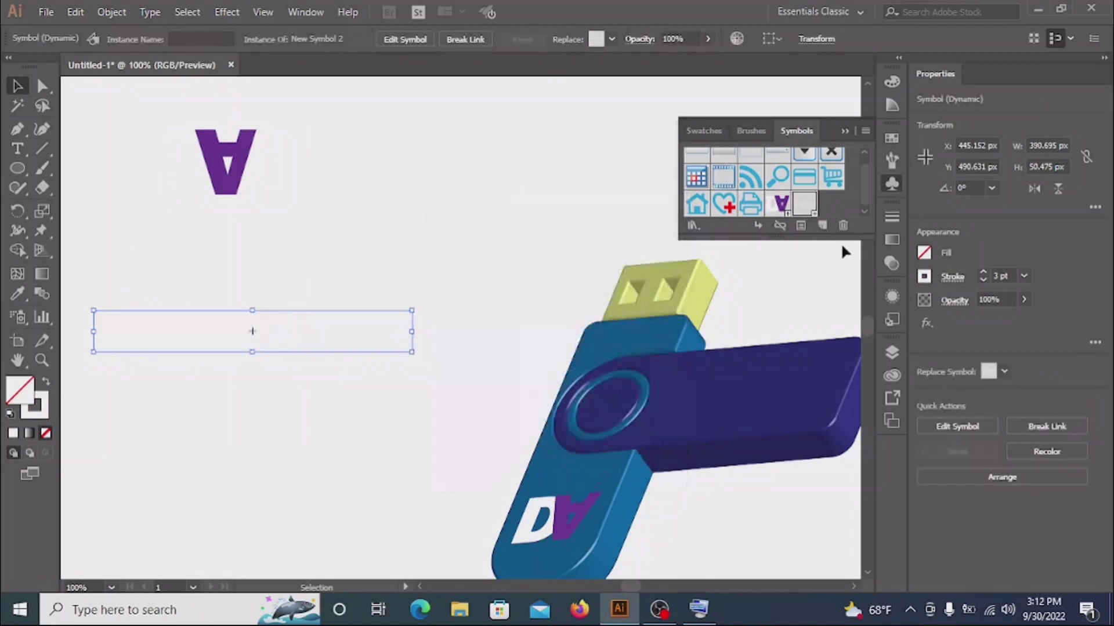
left_click(769, 411)
Step: Reopen Map Art with preview and step to the swivel cap's flat face surface
left_click(981, 324)
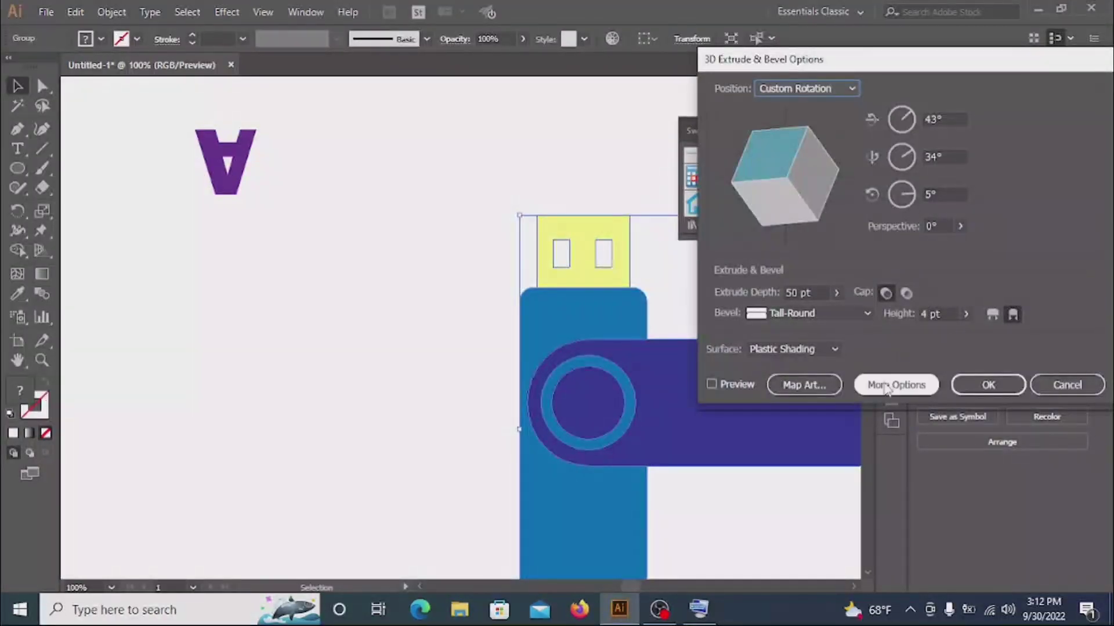
left_click(803, 385)
left_click(1043, 89)
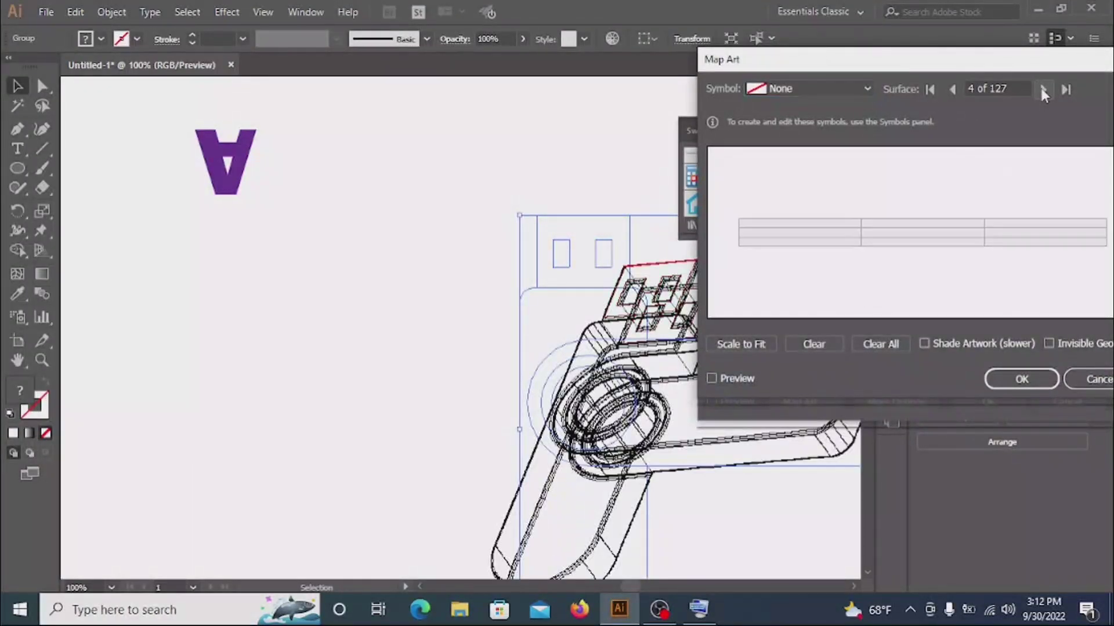
left_click(1043, 89)
left_click(711, 378)
left_click(1044, 88)
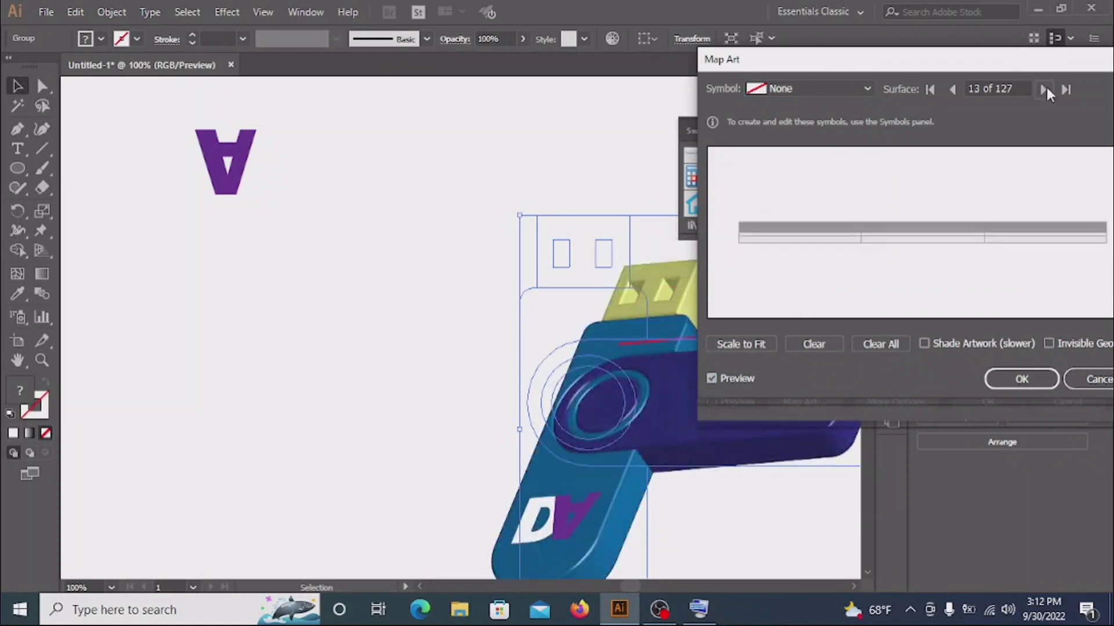
left_click(1044, 89)
left_click(1043, 89)
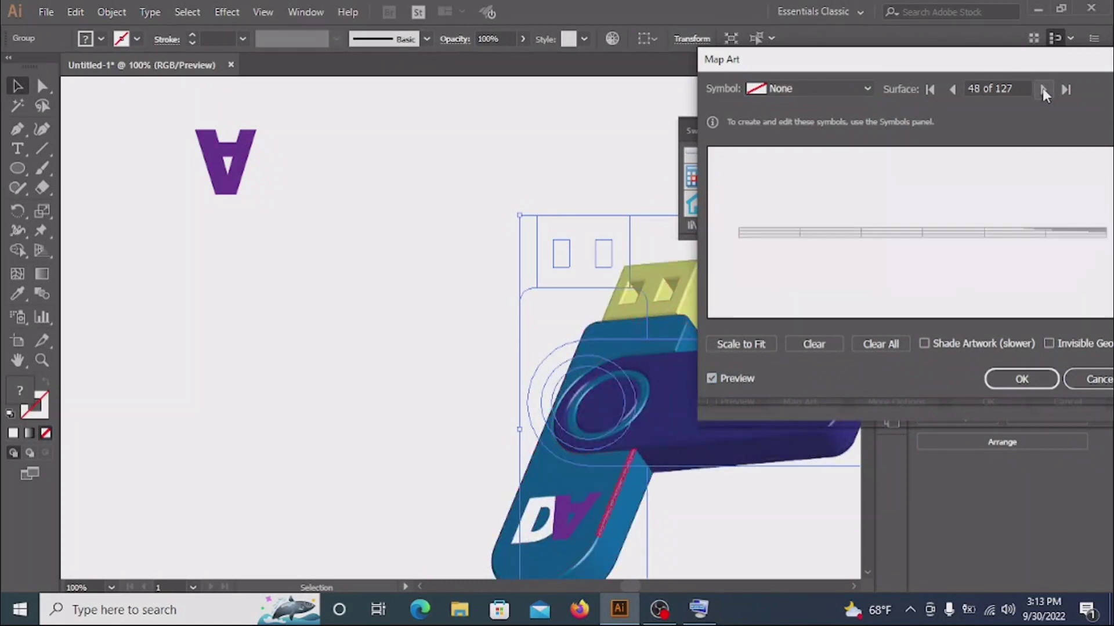
left_click(1042, 89)
left_click(1042, 89)
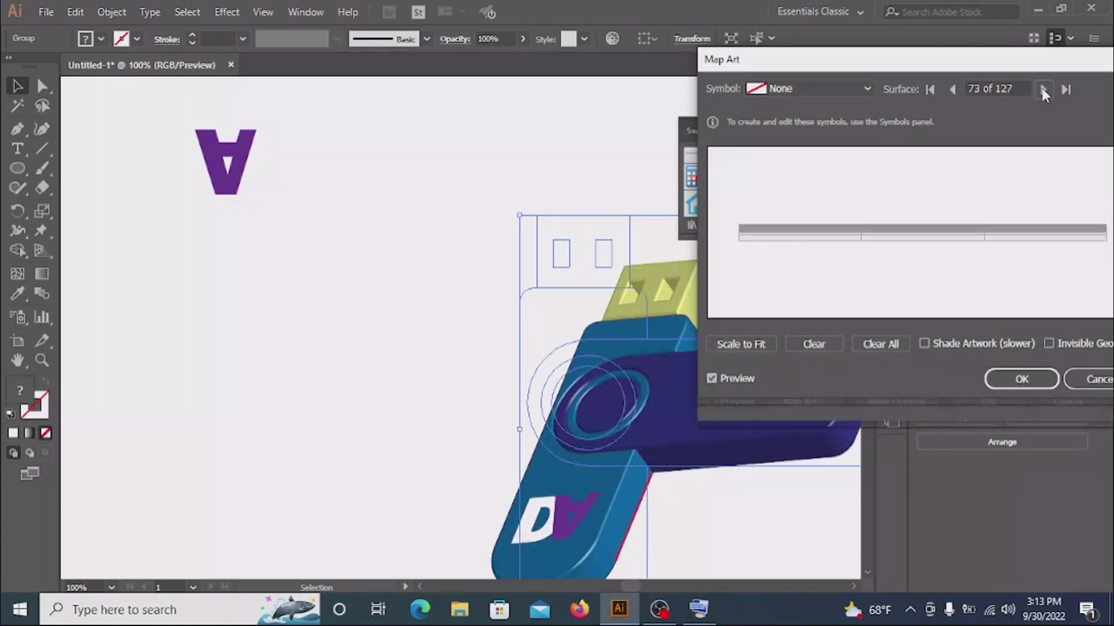
left_click(1043, 89)
left_click(1042, 89)
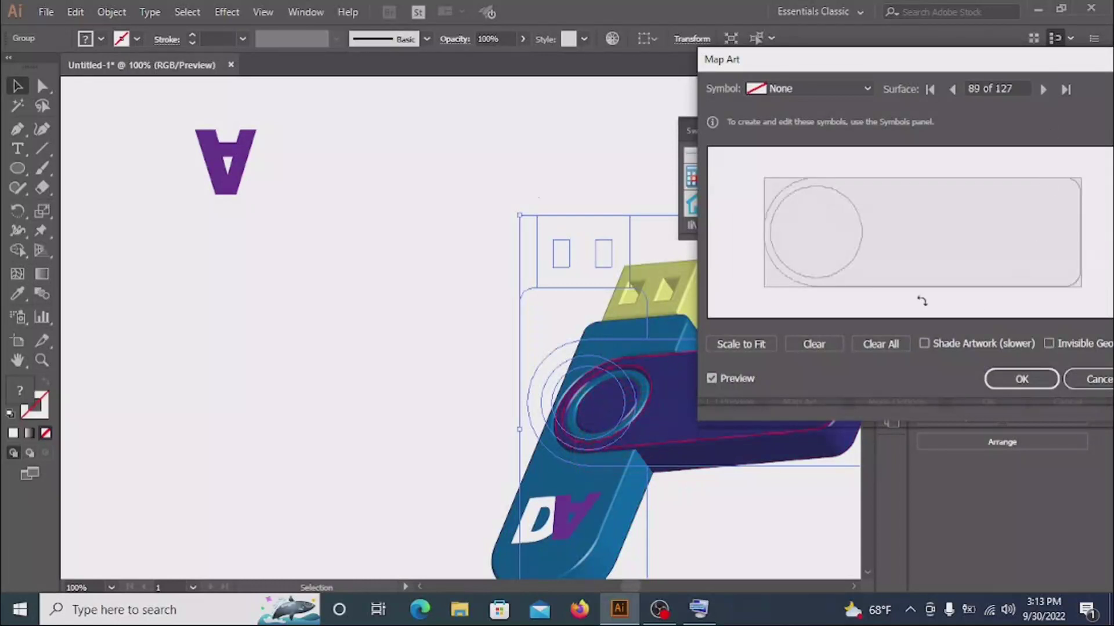
Step: Map the DIGITAL ART symbol onto the cap, sized and placed beside the circle
left_click(812, 89)
left_click(824, 405)
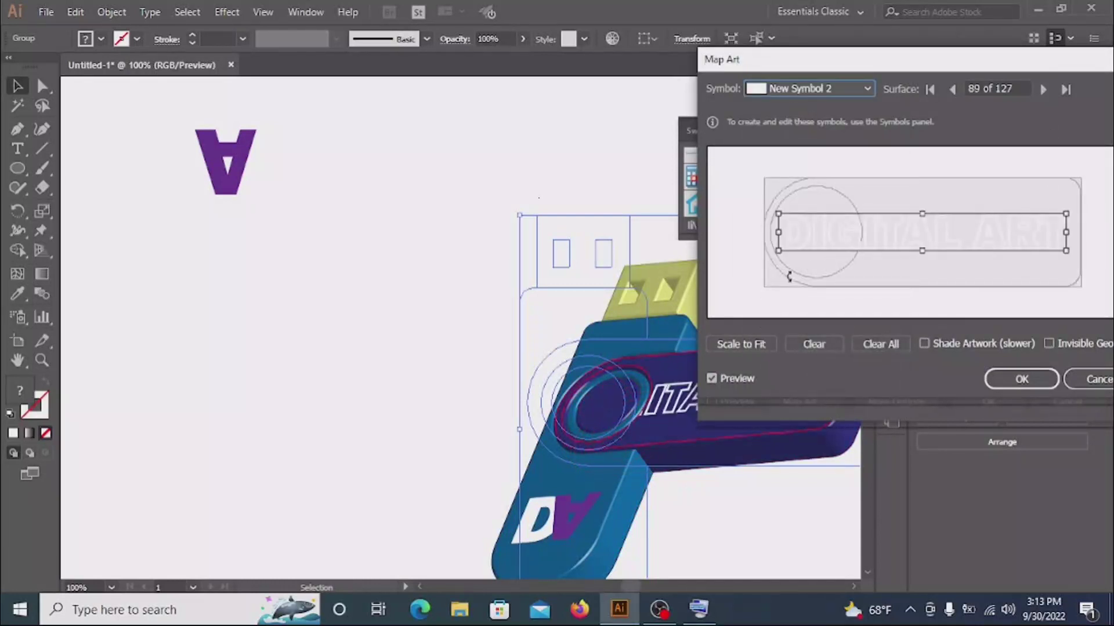
left_click_drag(925, 67, 358, 39)
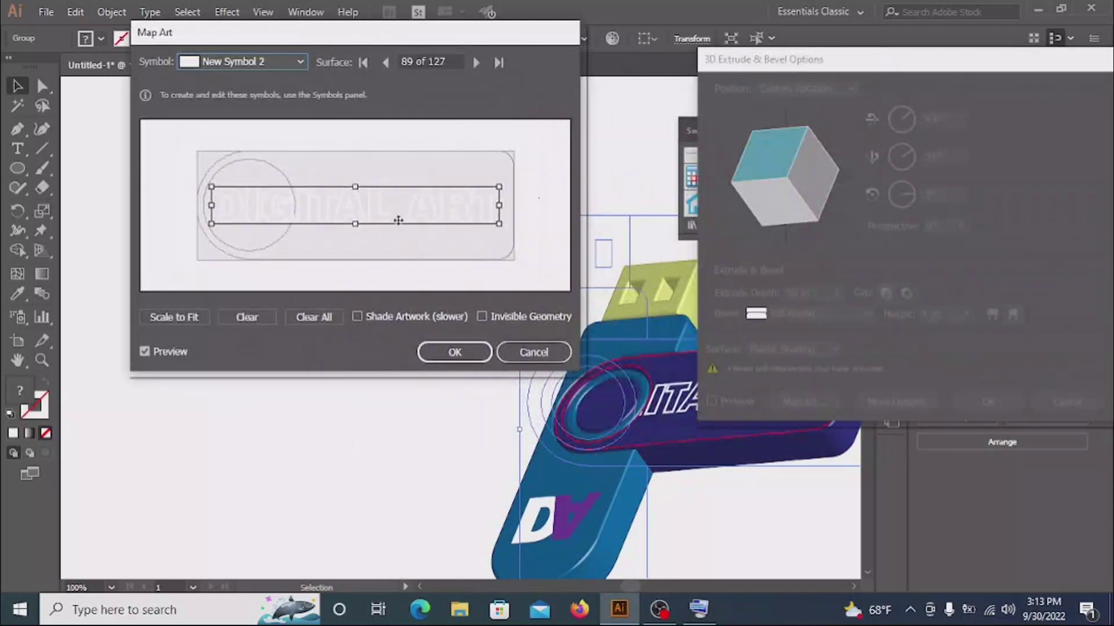
mouse_move(500, 226)
left_mouse_down()
mouse_move(423, 217)
mouse_move(464, 203)
mouse_move(434, 203)
left_mouse_up()
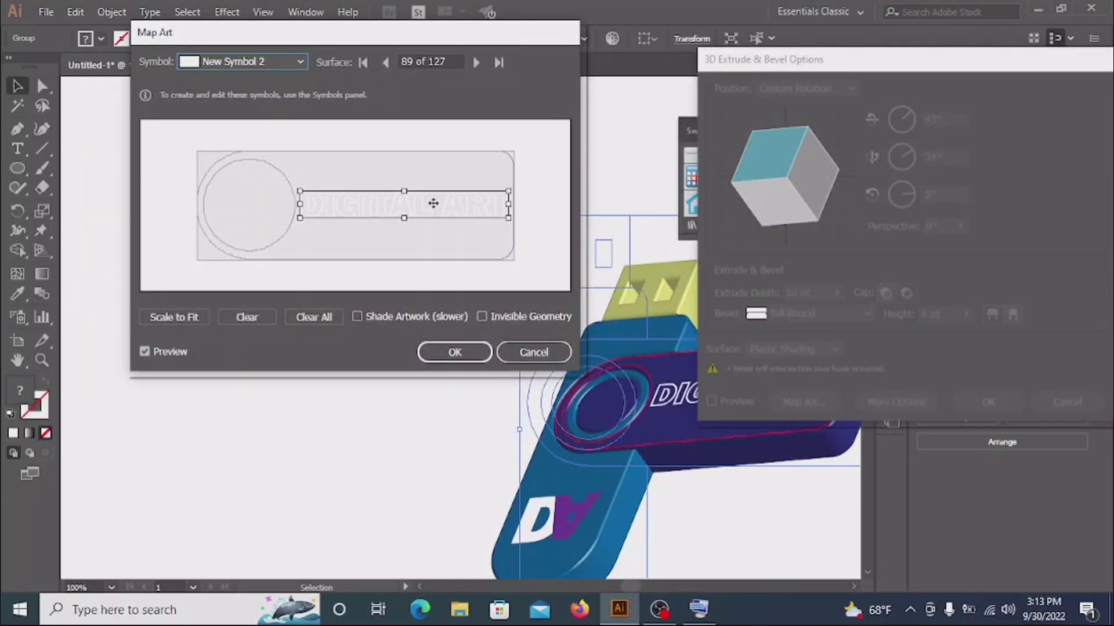
key("Up")
key("Up")
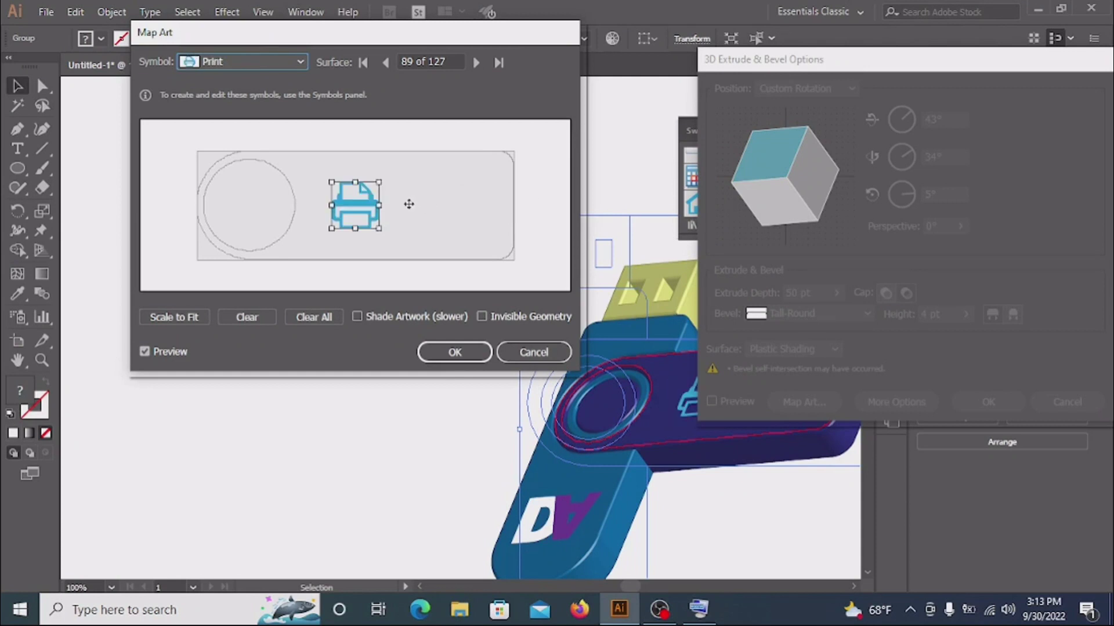
key("Down")
key("Down")
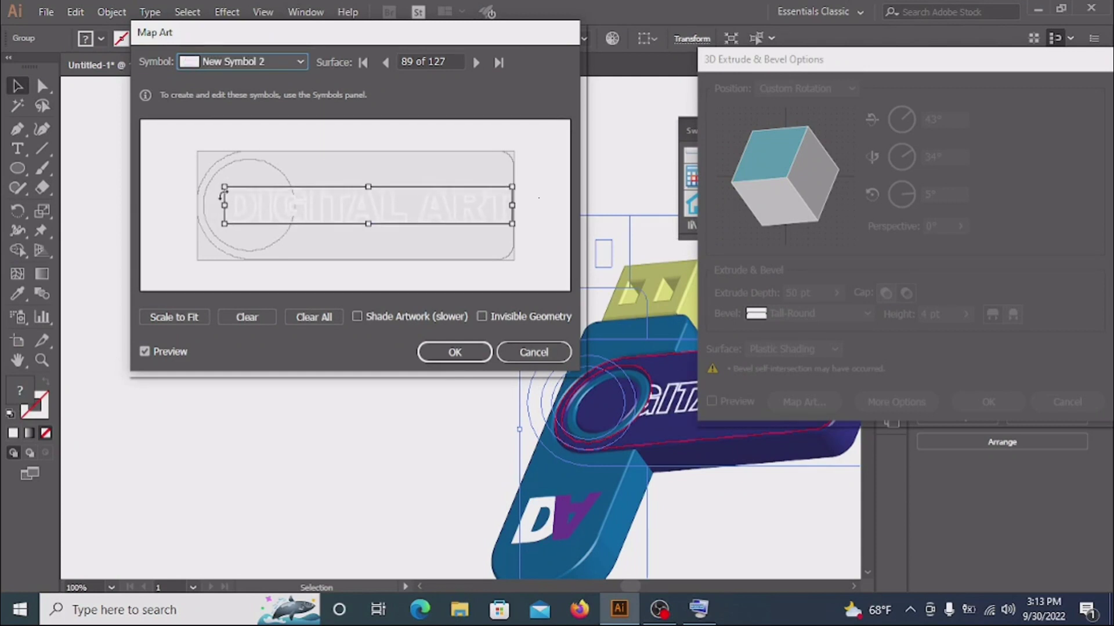
left_click_drag(224, 187, 300, 195)
left_click_drag(397, 208, 396, 205)
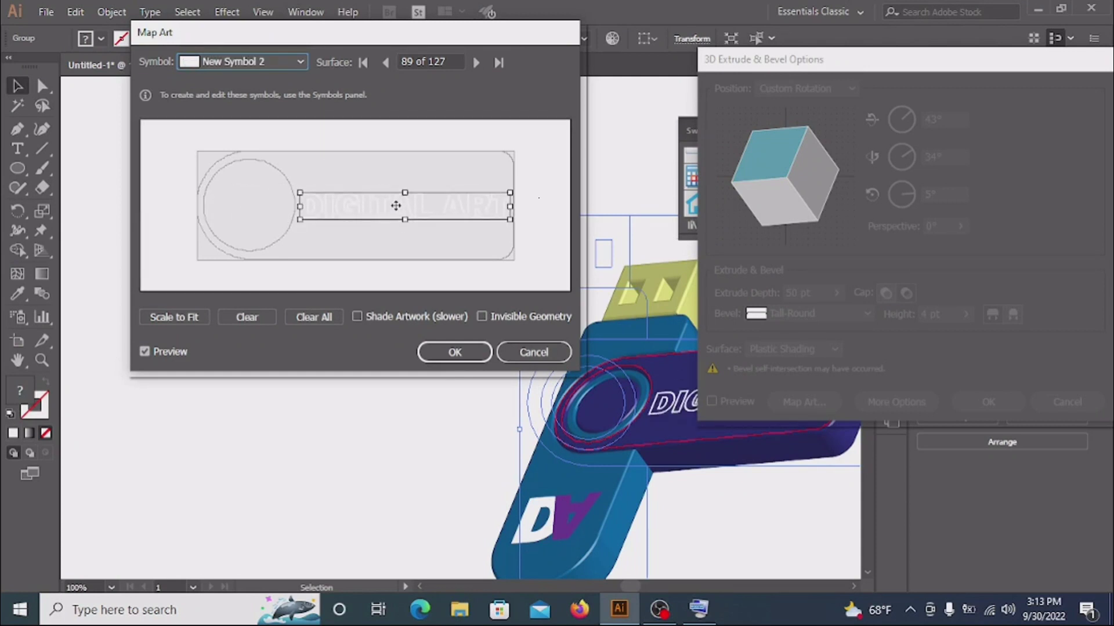
left_click(455, 352)
Step: Apply the 3D settings, move the drive left, and delete the stray purple A
left_click(988, 402)
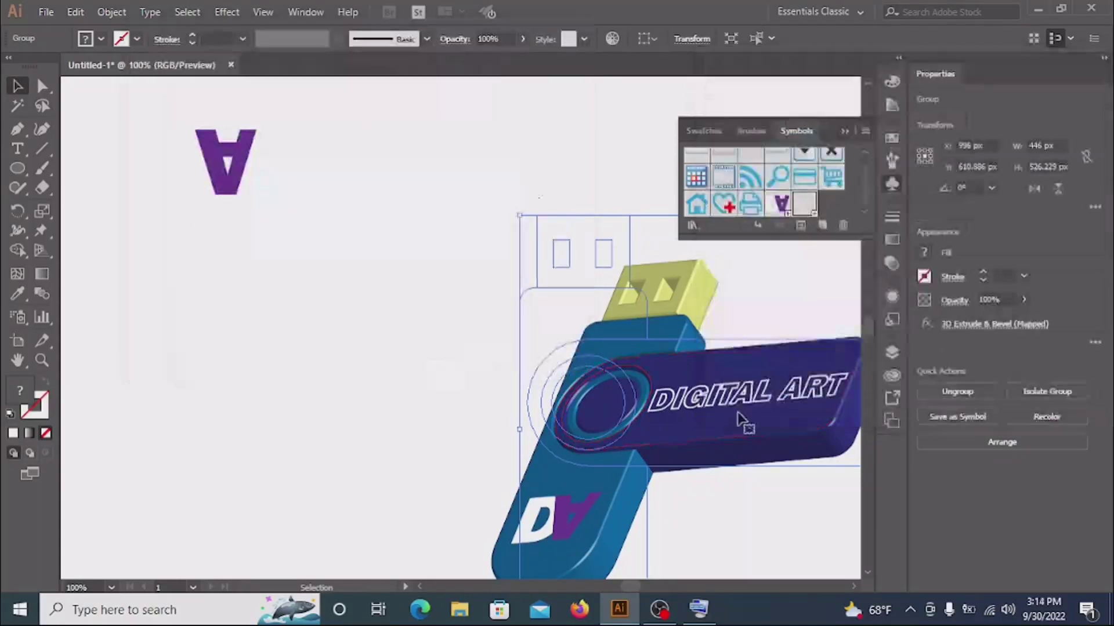
mouse_move(746, 423)
left_mouse_down()
mouse_move(510, 342)
mouse_move(637, 373)
left_mouse_up()
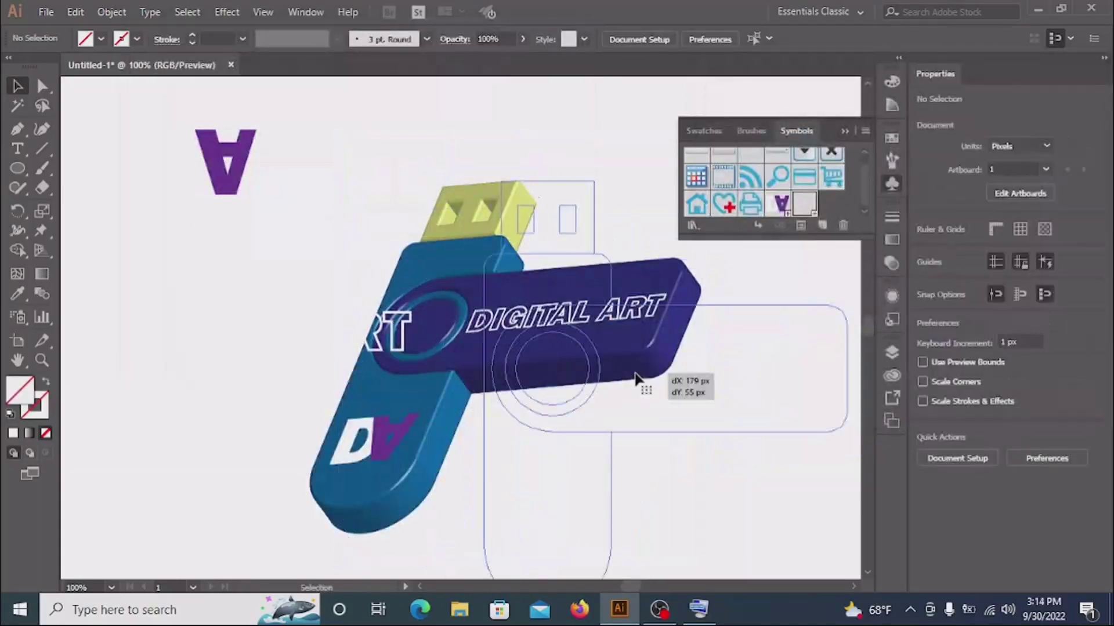
left_click_drag(124, 162, 341, 410)
key("Delete")
left_click(844, 130)
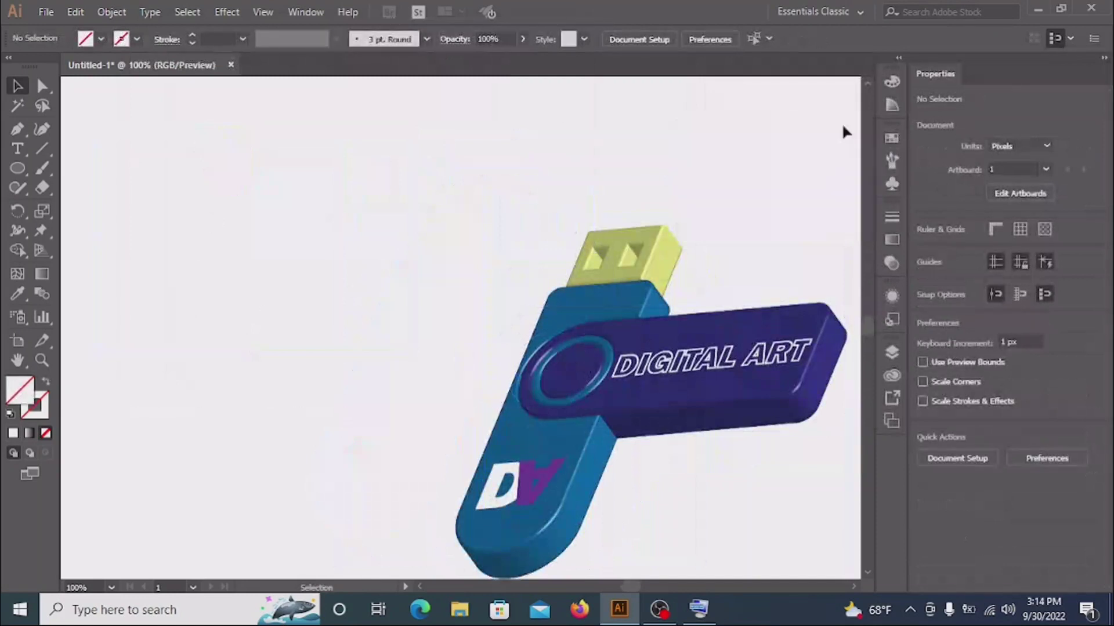
key("ctrl+minus")
key("ctrl+minus")
scroll(438, 299, "right", 2)
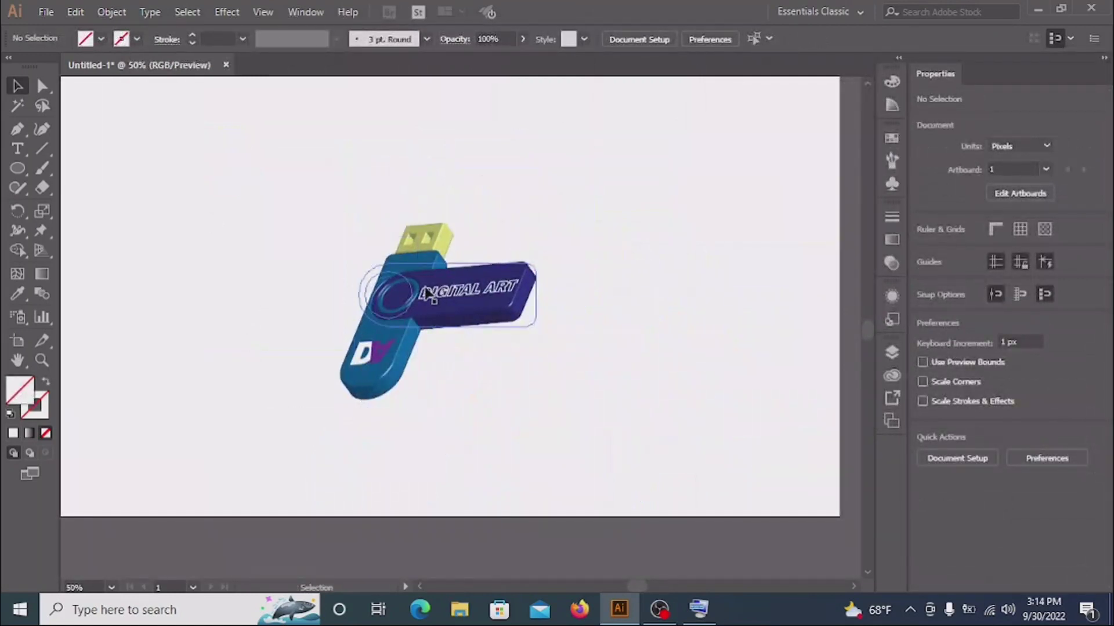
scroll(427, 293, "up", 1)
scroll(426, 303, "up", 2)
Step: Recolour the drive's blue body black from the Fill swatches
double_click(381, 424)
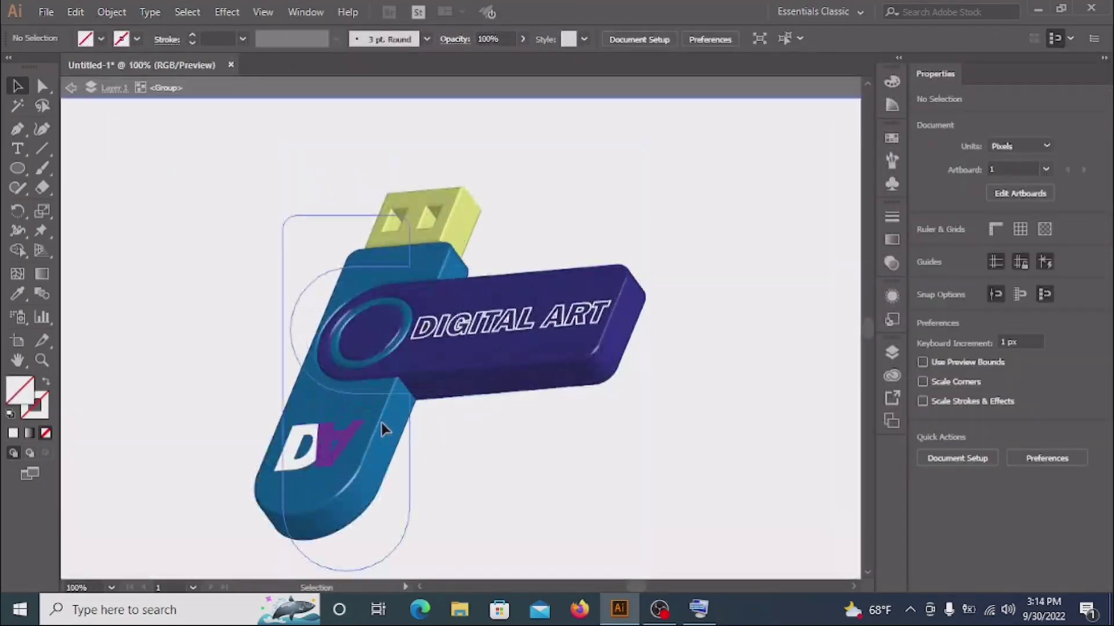
left_click(101, 39)
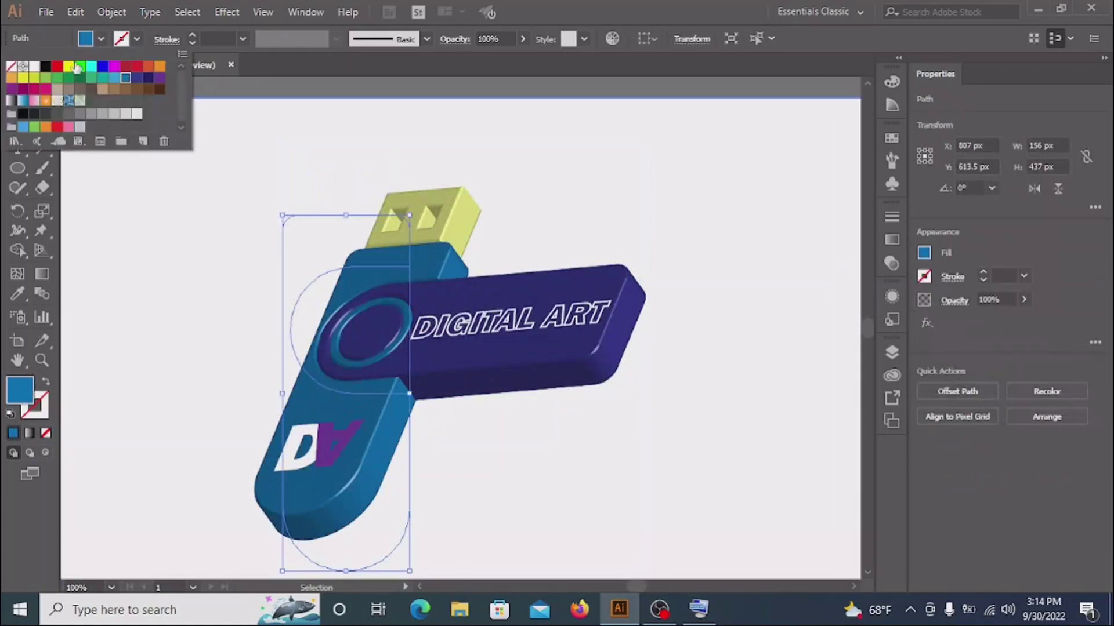
left_click(728, 223)
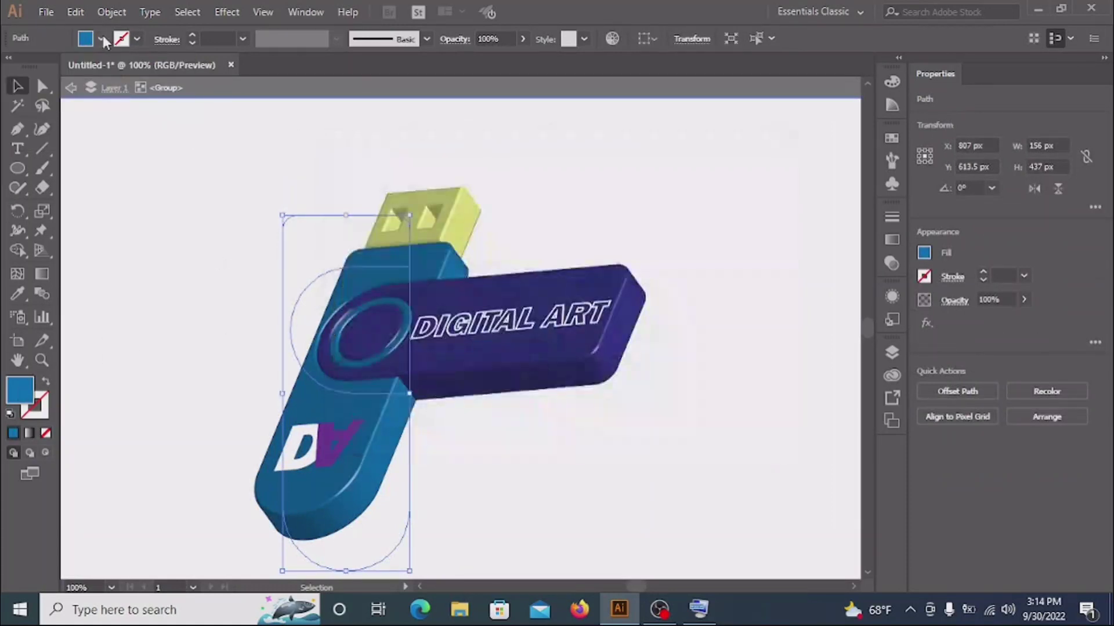
left_click(46, 68)
left_click(35, 114)
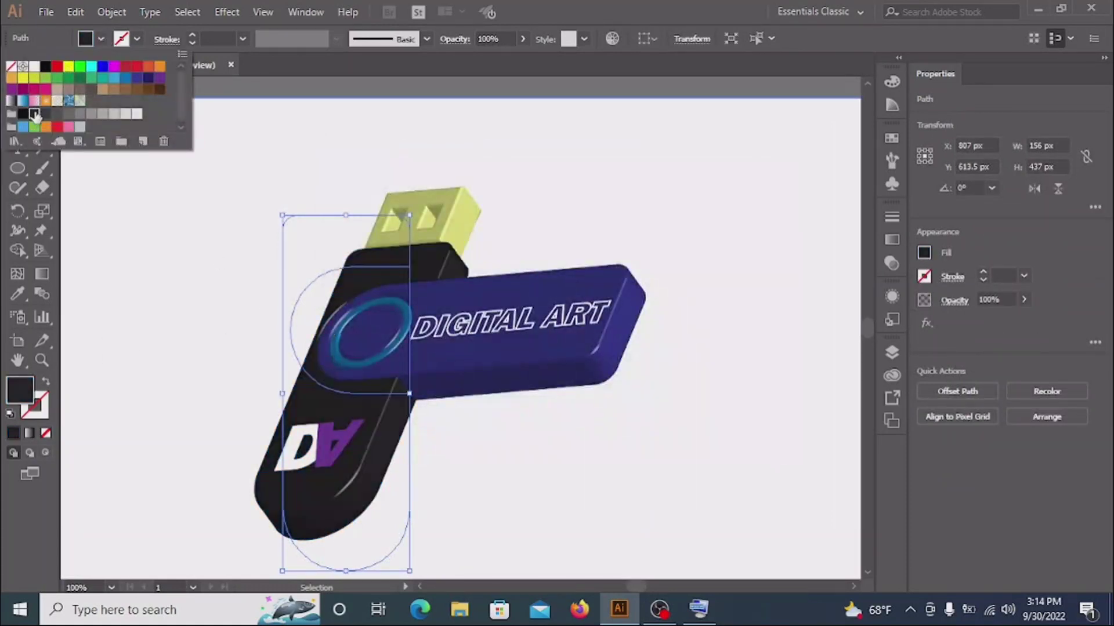
left_click(490, 316)
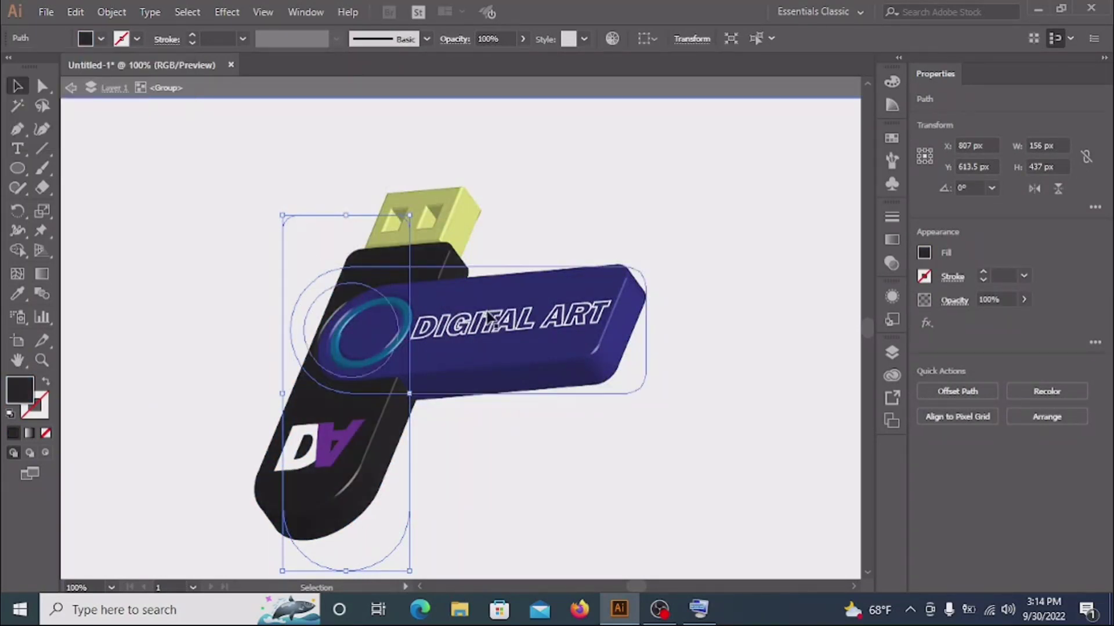
Step: Fill the isolated swivel cap with black
double_click(471, 352)
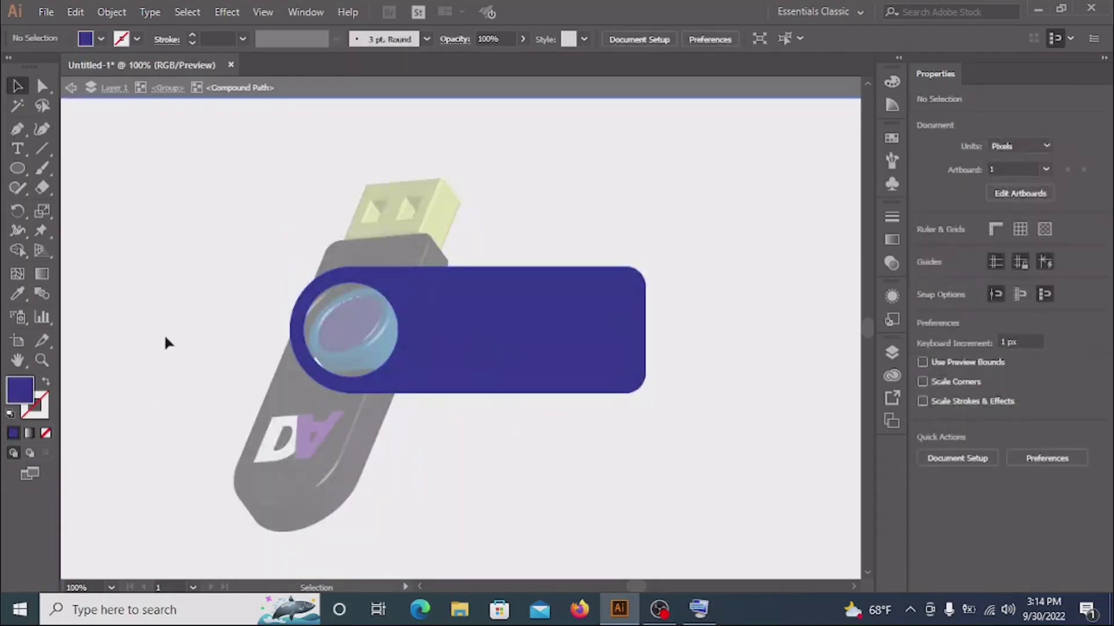
left_click(85, 39)
left_click(23, 114)
left_click(302, 307)
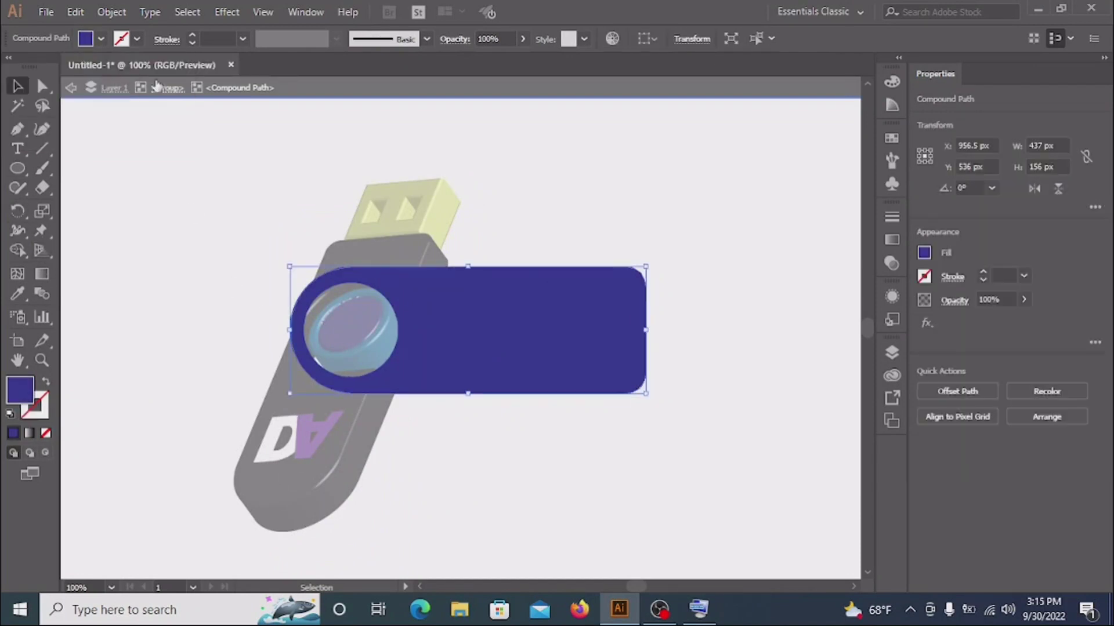
left_click(101, 38)
left_click(22, 115)
left_click(137, 227)
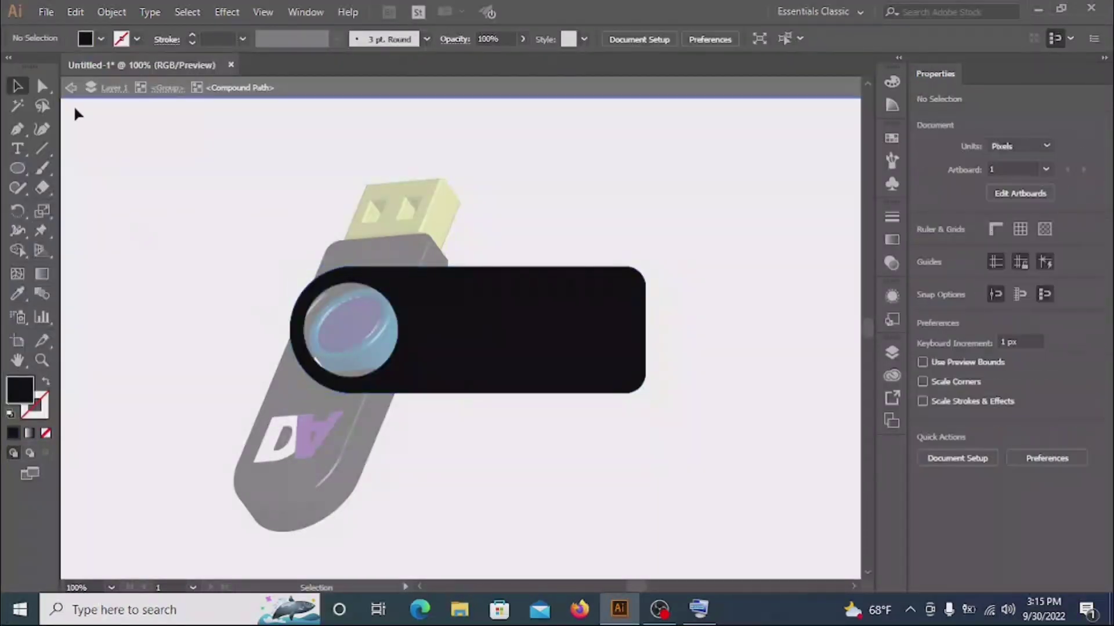
left_click(71, 87)
Step: Fill the swivel circle with black
left_click(372, 339)
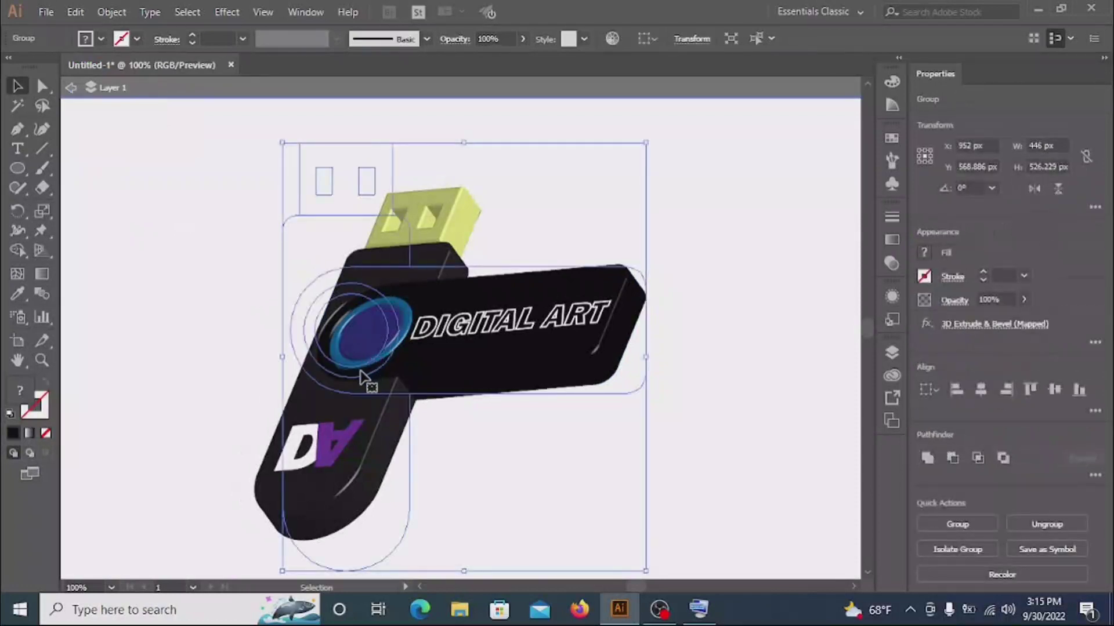
double_click(355, 347)
left_click(355, 347)
left_click(101, 38)
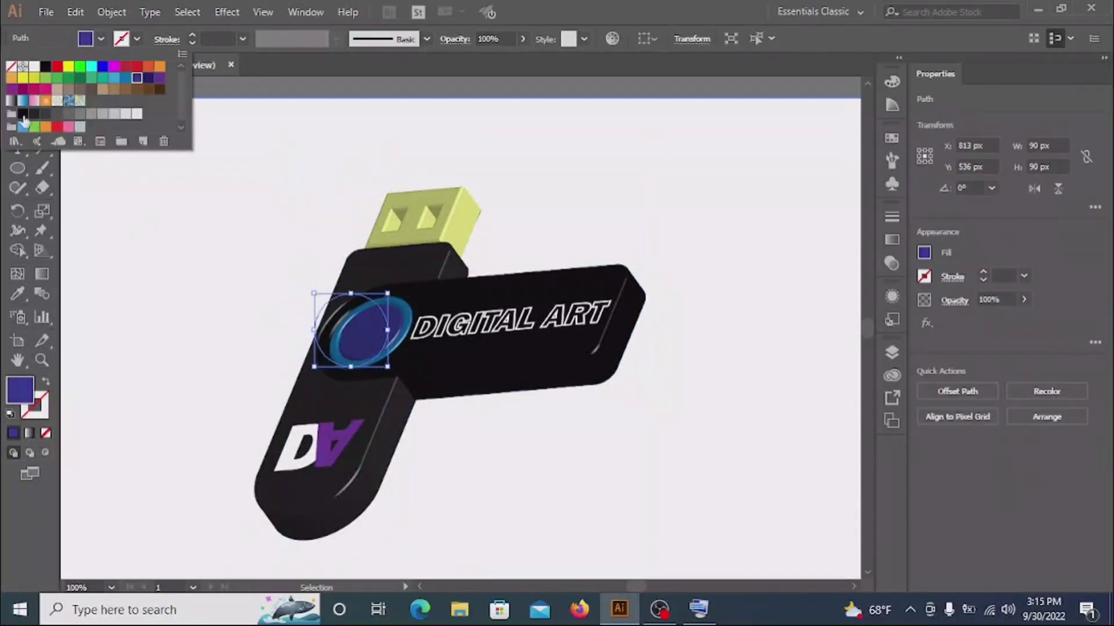
left_click(21, 113)
left_click(90, 179)
left_click(87, 112)
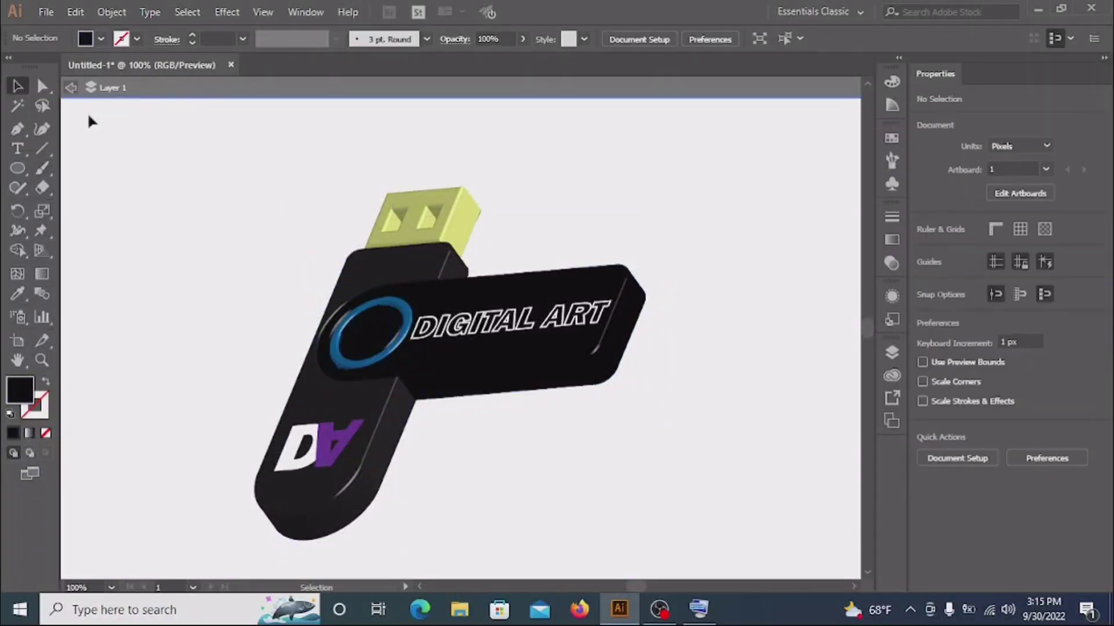
Step: Make the swivel ring black and Alt-drag a copy of the drive to the upper left
left_click(321, 358)
double_click(320, 358)
left_click(321, 358)
left_click(101, 39)
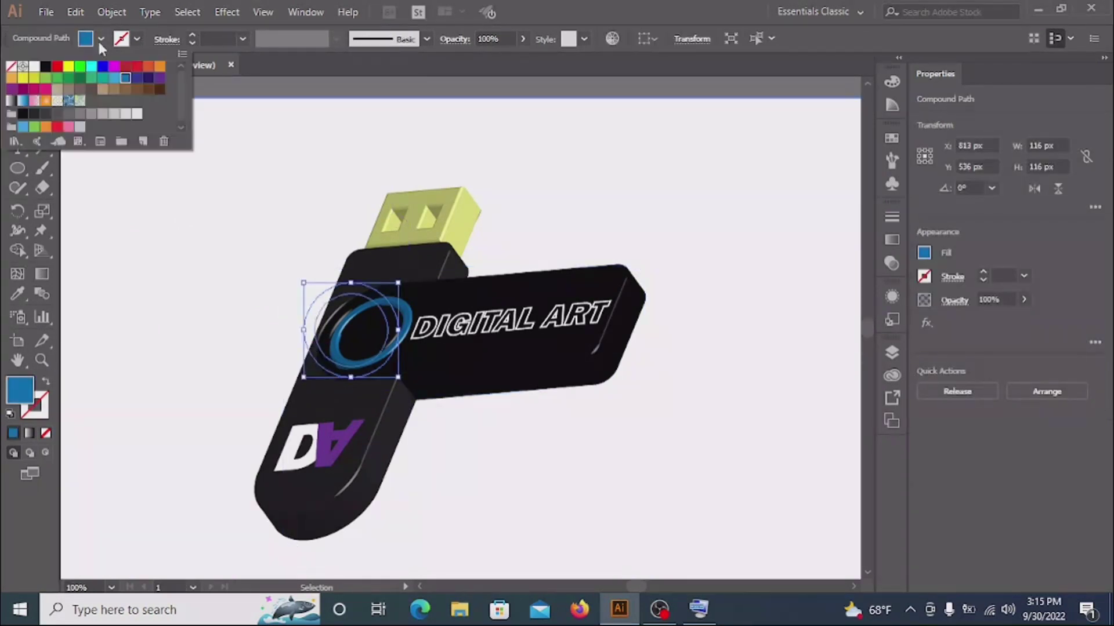
left_click(35, 115)
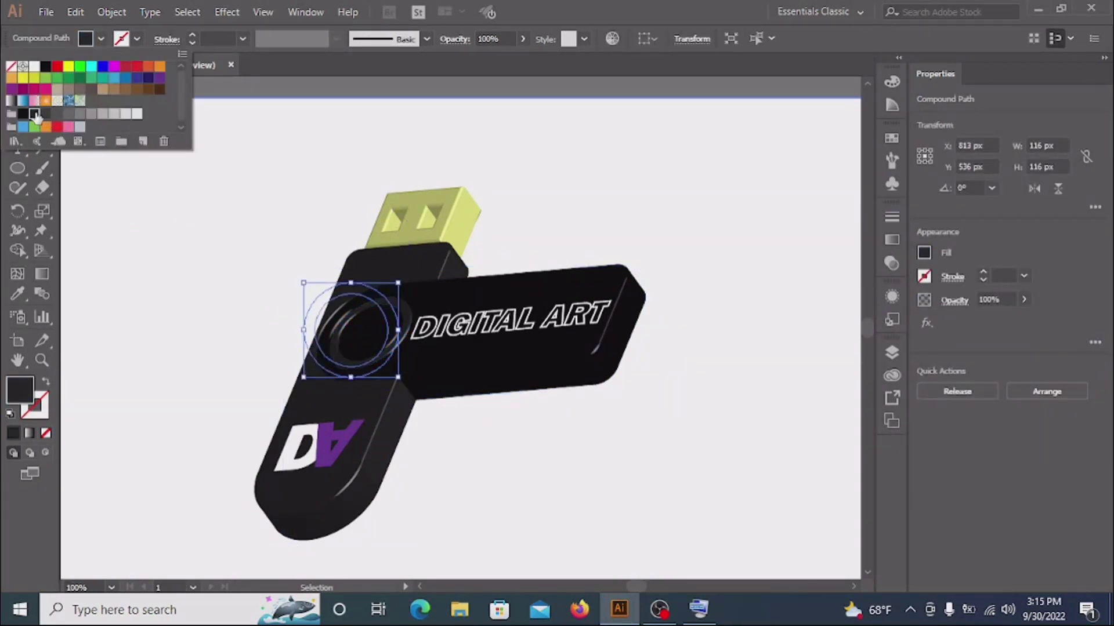
left_click(144, 220)
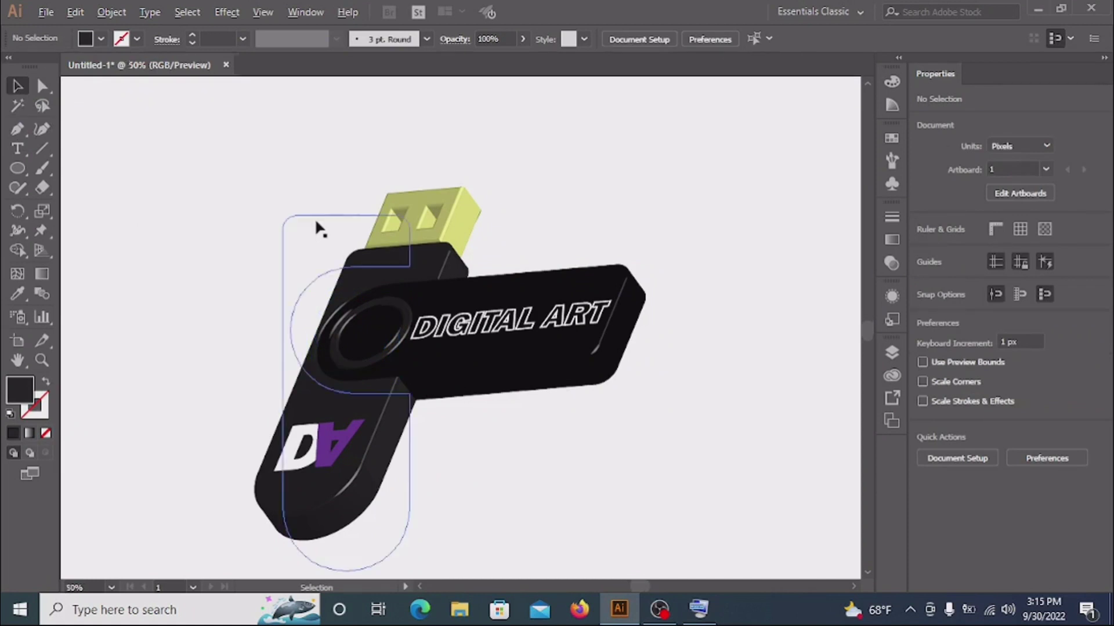
scroll(301, 232, "down", 2)
mouse_move(384, 283)
left_mouse_down()
mouse_move(281, 219)
mouse_move(196, 203)
left_mouse_up()
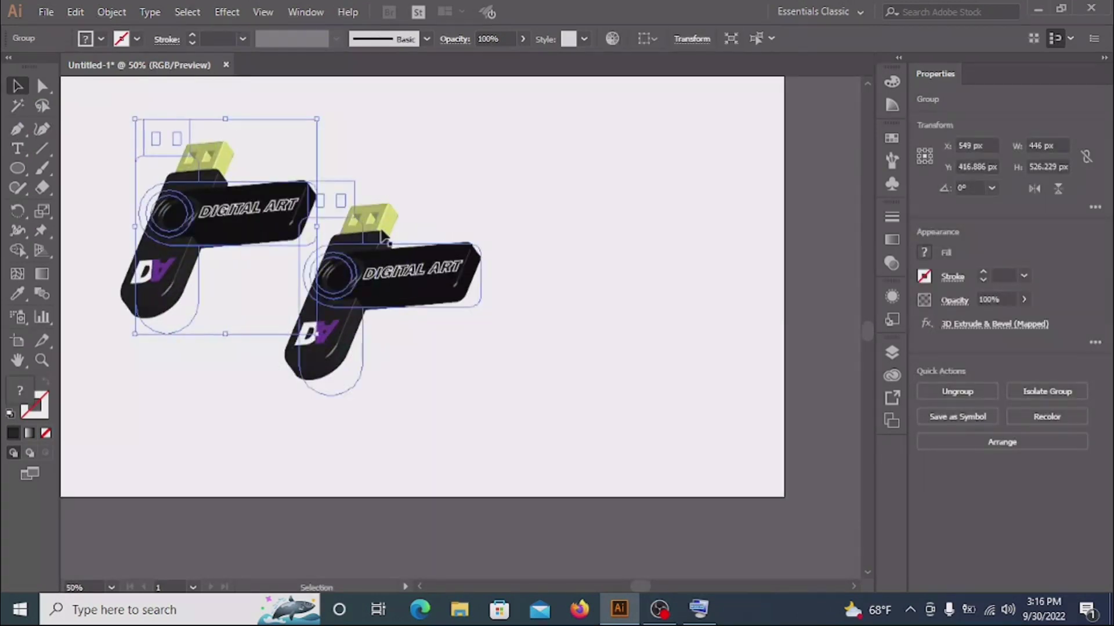
Step: Set the lower drive's connector fill to white, ffffff, in the Color Picker
double_click(382, 214)
left_click_drag(345, 198, 343, 199)
double_click(330, 199)
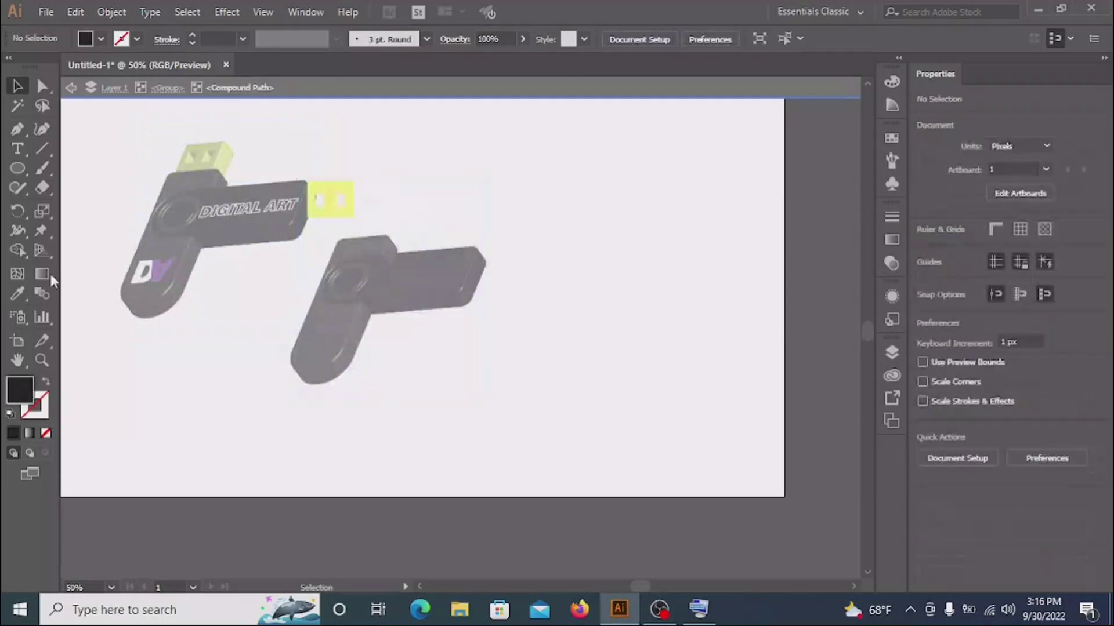
key("ctrl+a")
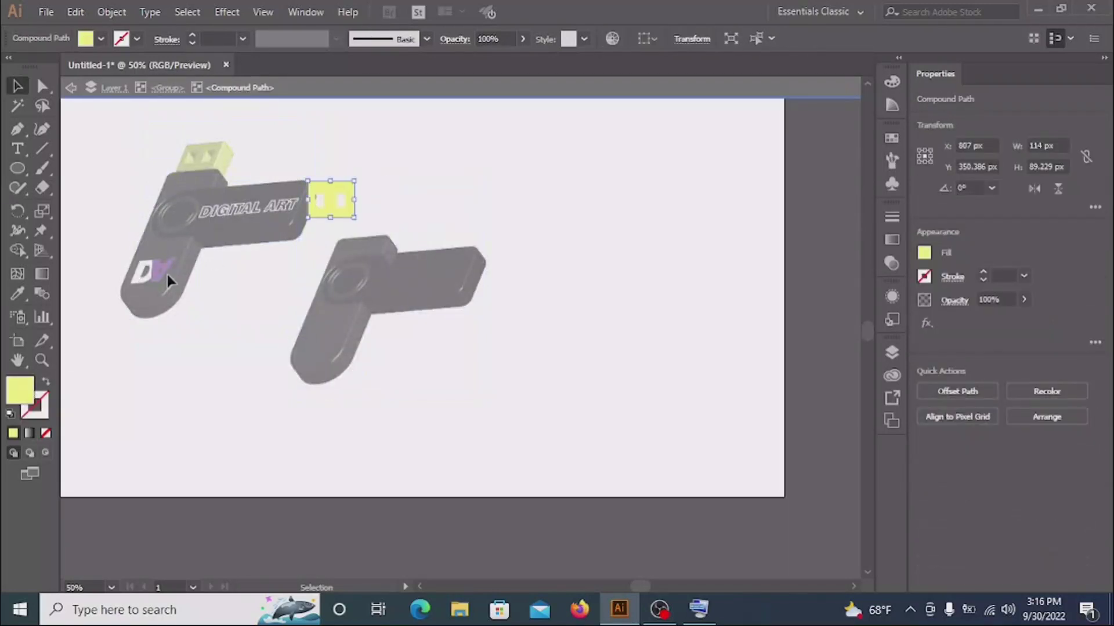
double_click(20, 389)
type("ffffff")
left_click(729, 199)
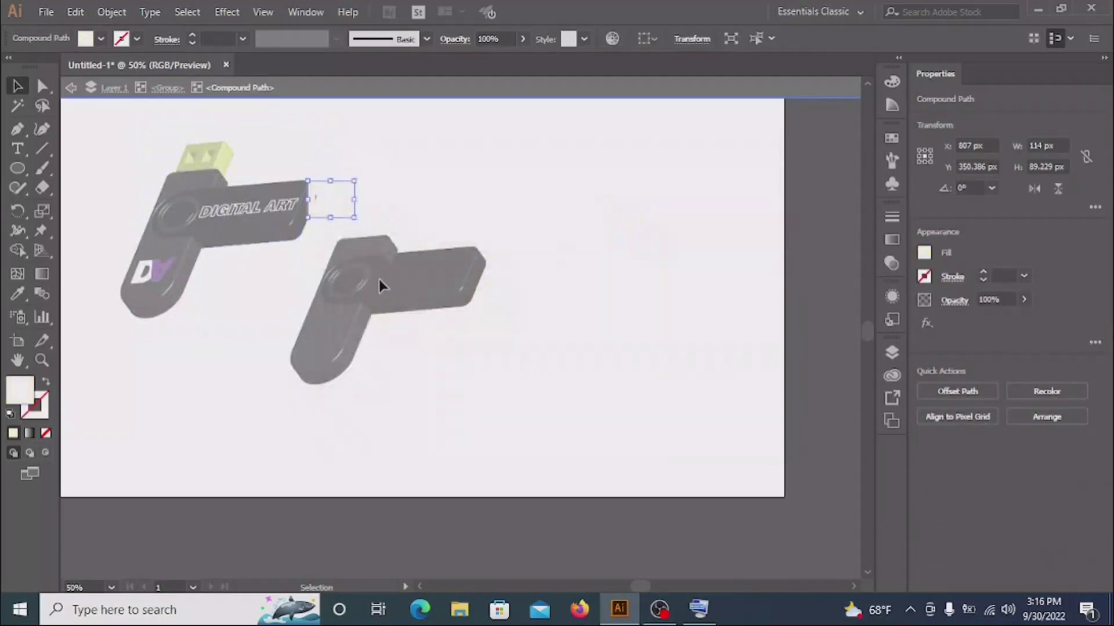
left_click(69, 87)
Step: Give the second drive's swivel circles and body outline a dark fill
key("ctrl+1")
double_click(310, 366)
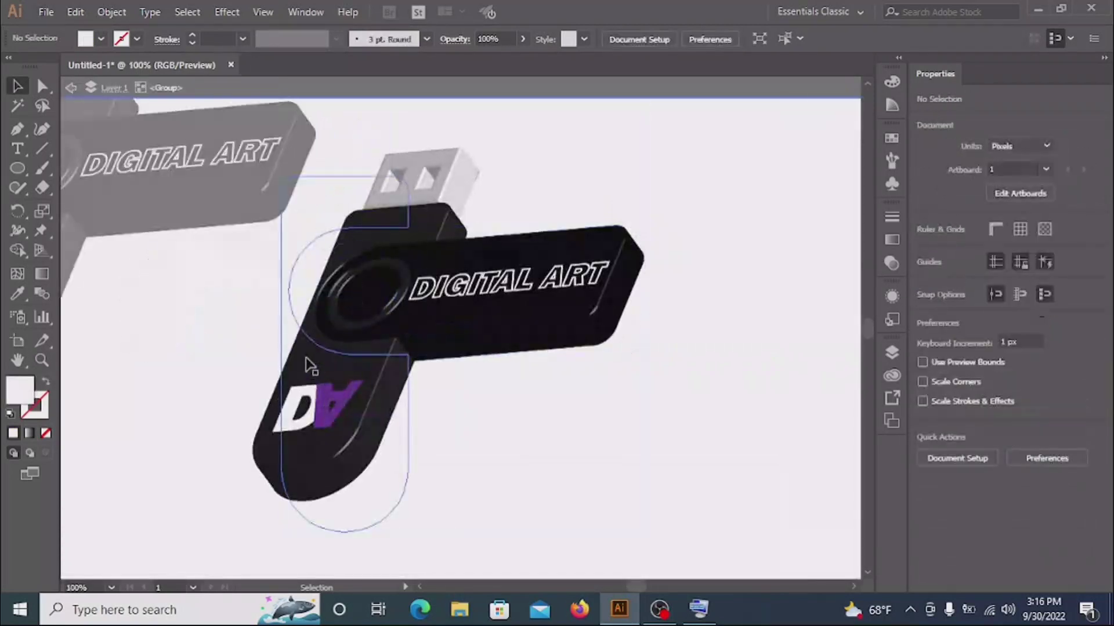
left_click(328, 336)
left_click(311, 371, "shift")
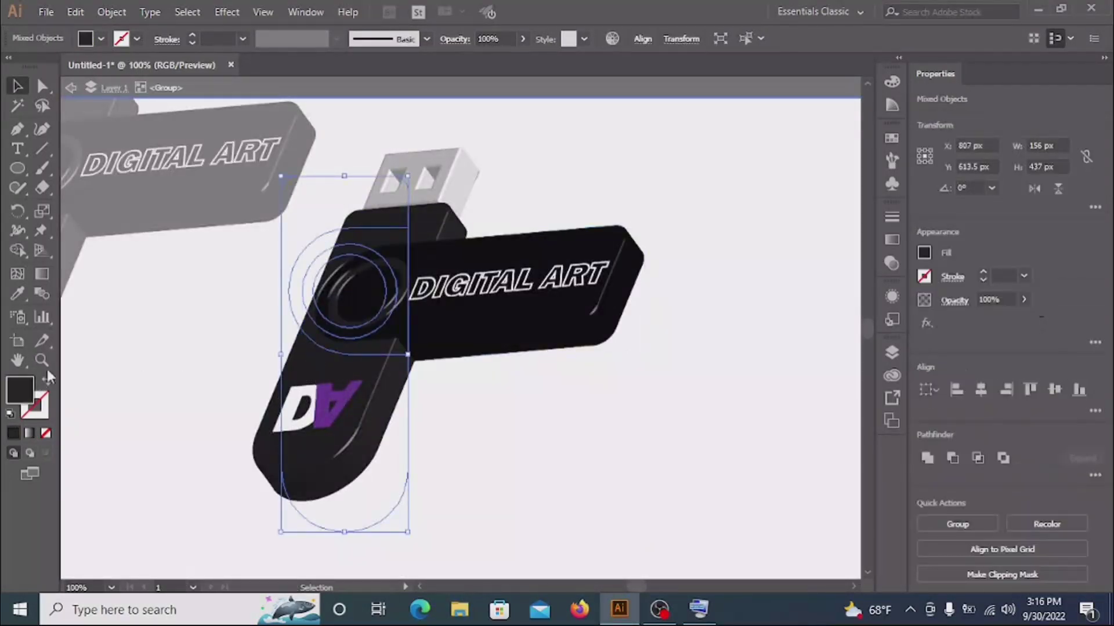
left_click(100, 39)
left_click(50, 119)
left_click(145, 371)
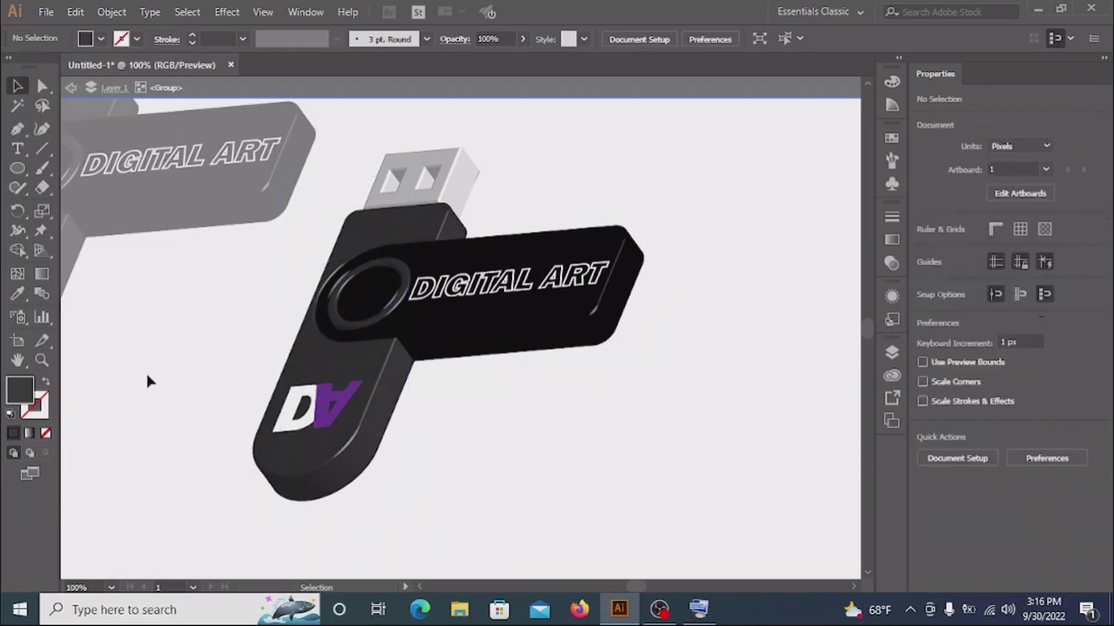
double_click(145, 371)
key("ctrl+minus")
Step: Re-angle the yellow-connector drive's 3D Extrude & Bevel rotation so it faces nearly straight on
left_click_drag(141, 179, 283, 361)
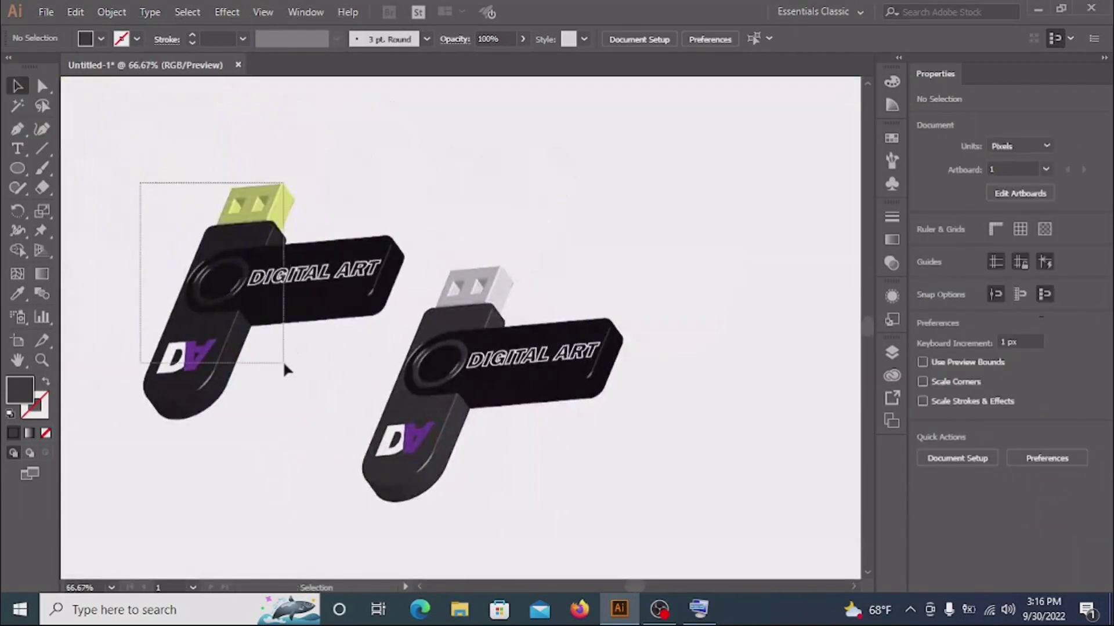
left_click(995, 323)
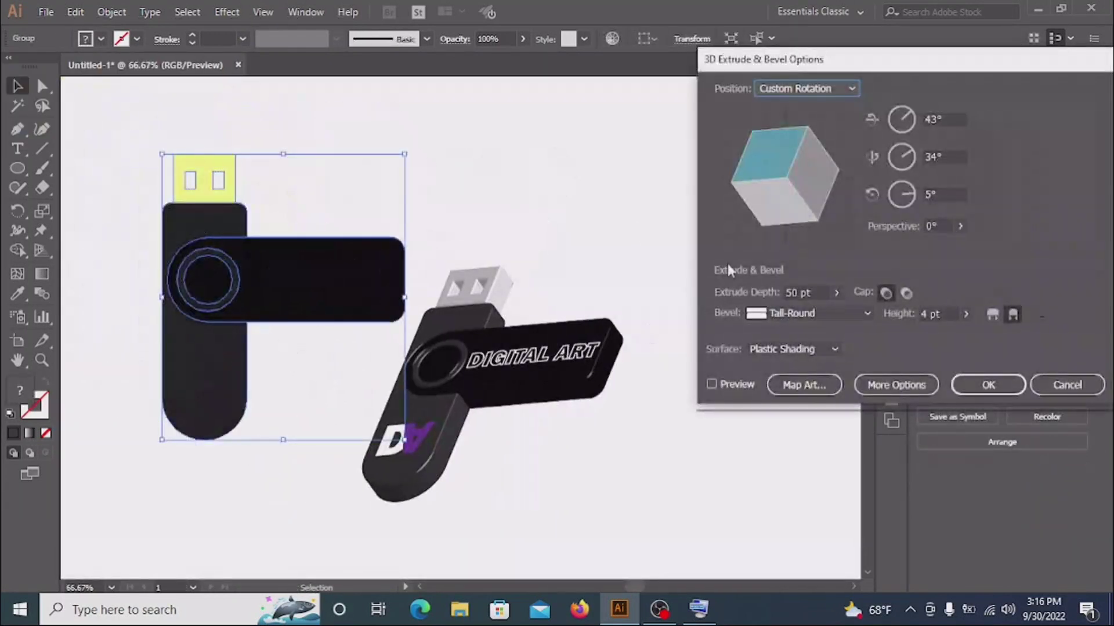
left_click_drag(801, 174, 807, 179)
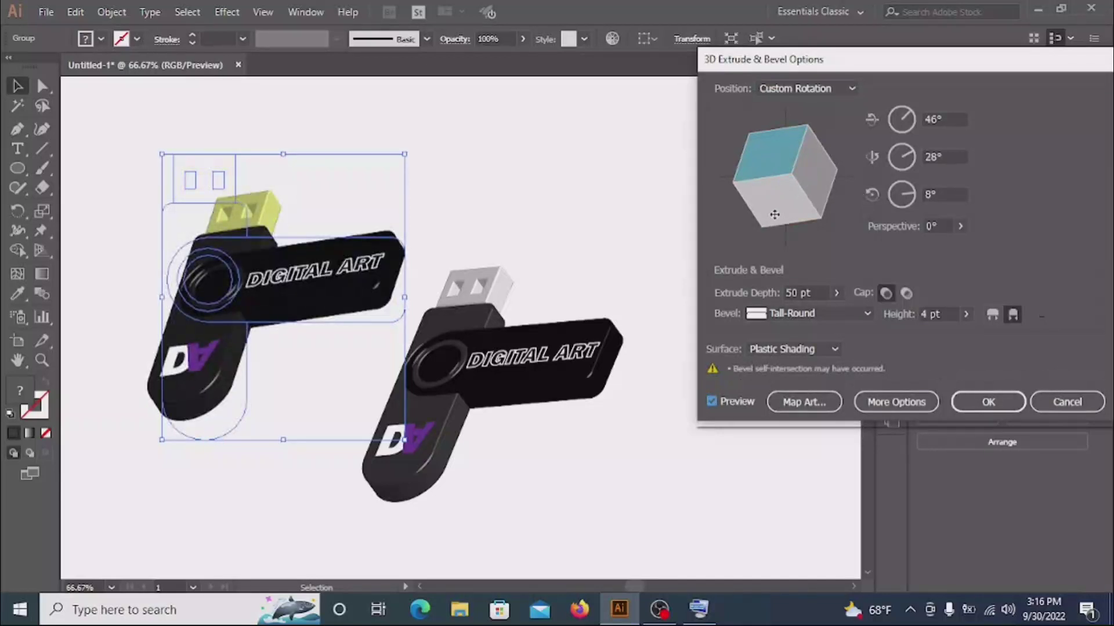
mouse_move(774, 215)
left_mouse_down()
mouse_move(792, 227)
mouse_move(774, 208)
mouse_move(807, 186)
left_mouse_up()
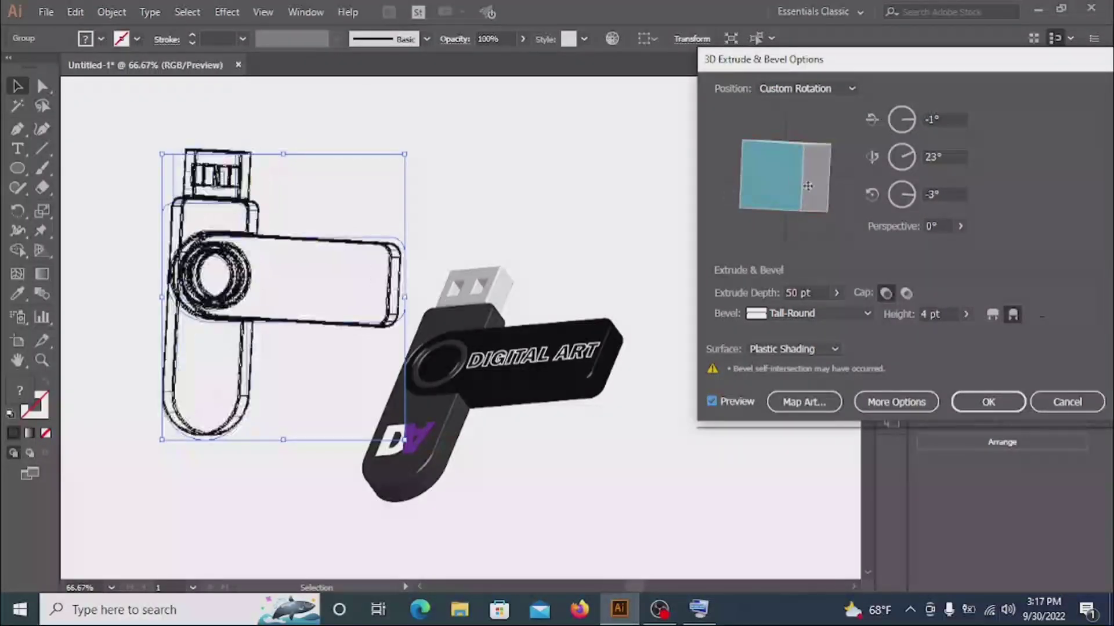
left_click_drag(769, 187, 772, 200)
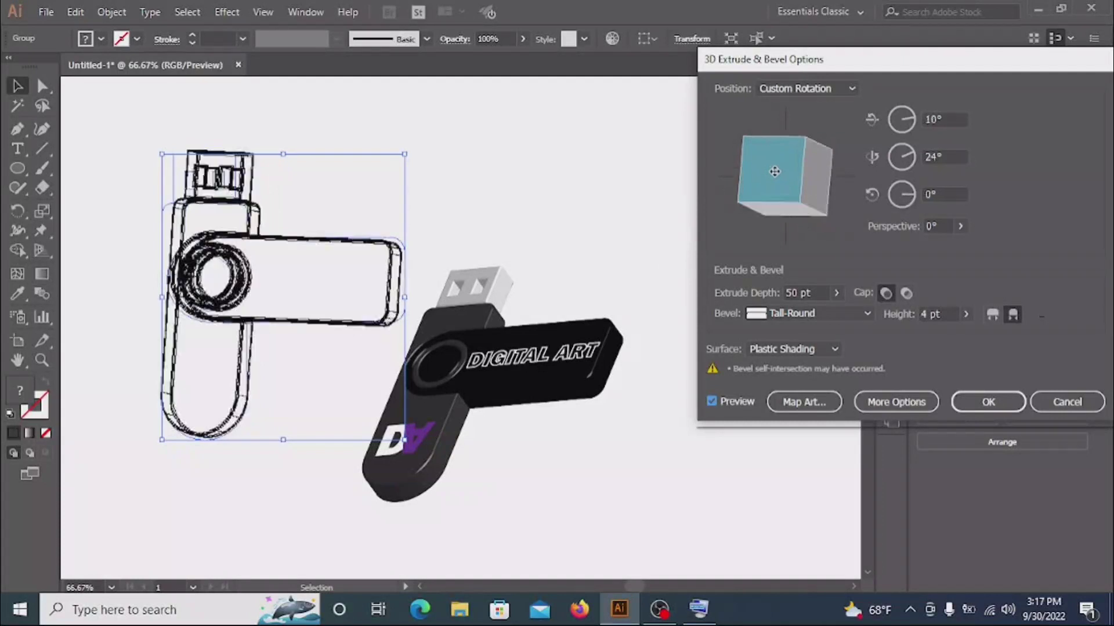
left_click(1002, 404)
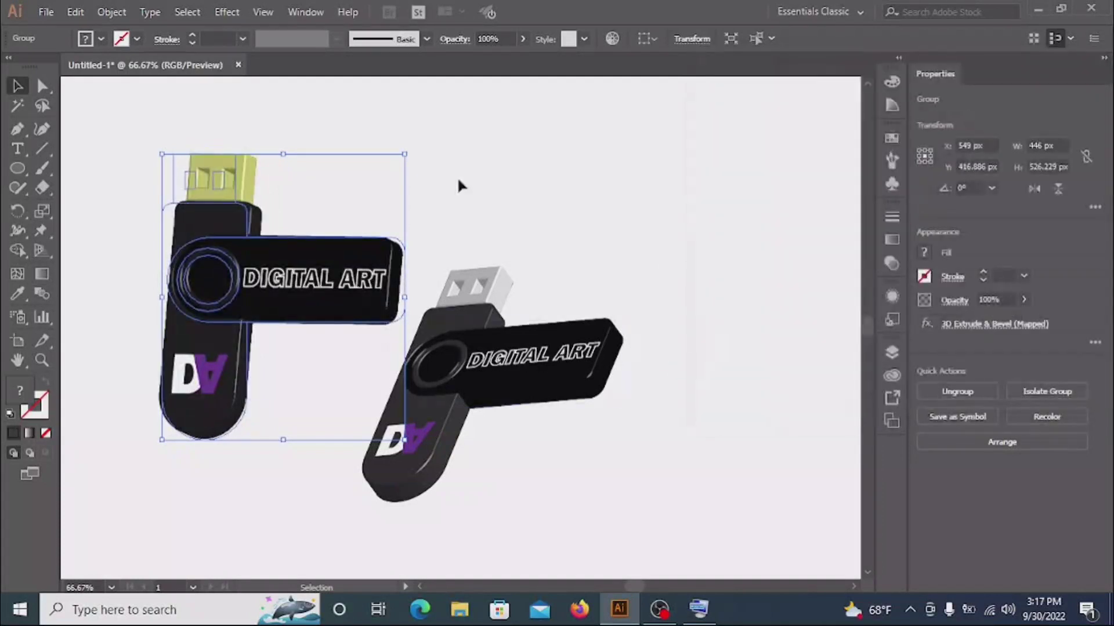
Step: Move the rotated drive over the black drive and bring it to the front
left_click(457, 176)
mouse_move(244, 261)
left_mouse_down()
mouse_move(661, 290)
mouse_move(489, 363)
left_mouse_up()
right_click(489, 362)
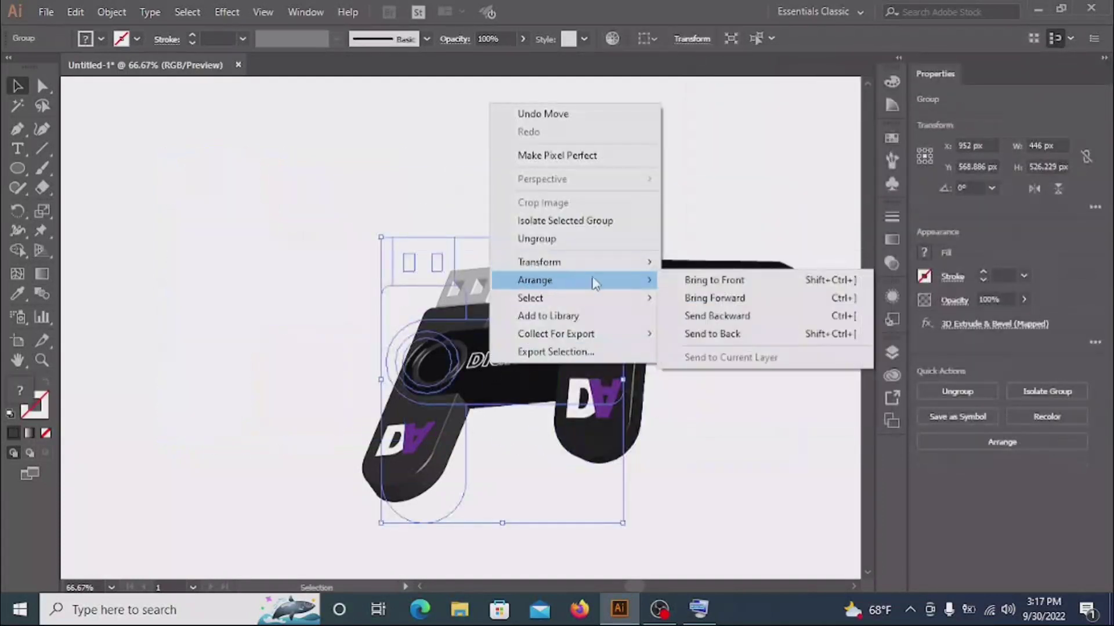
left_click(699, 279)
left_click(713, 230)
left_click_drag(613, 280, 586, 190)
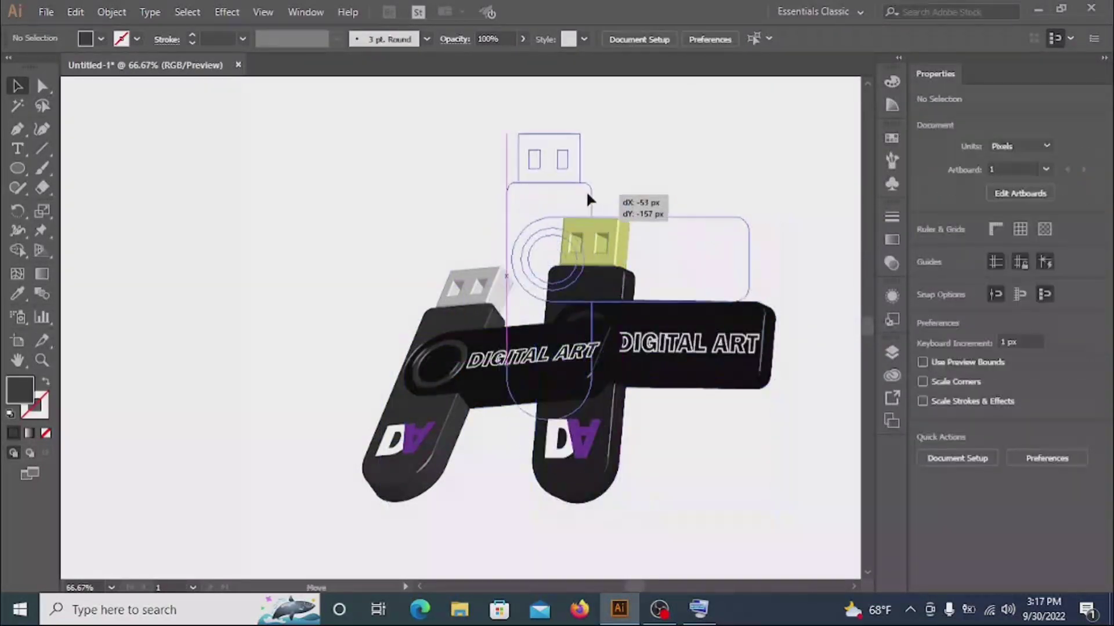
left_click_drag(432, 273, 406, 273)
left_click(626, 258)
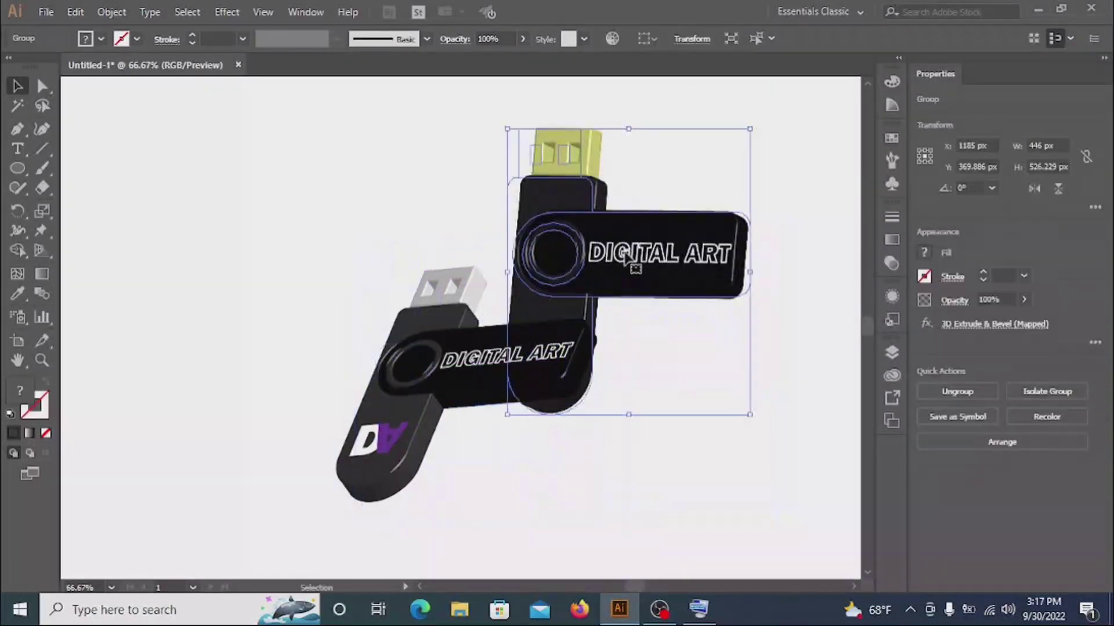
left_click(104, 13)
mouse_move(113, 298)
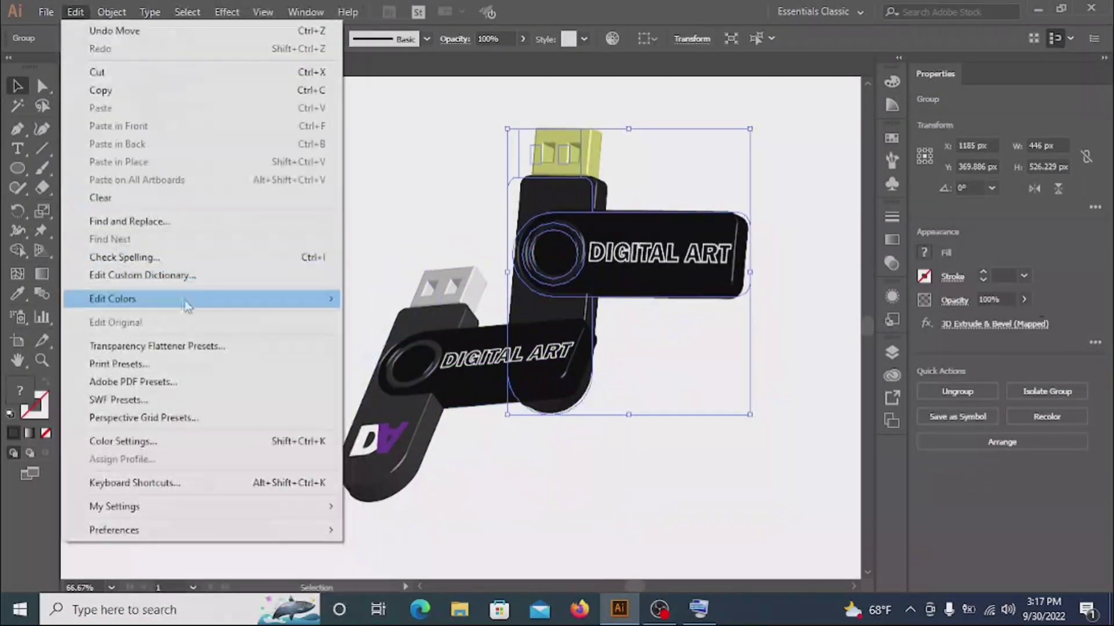
left_click(383, 306)
mouse_move(624, 71)
left_mouse_down()
mouse_move(406, 187)
mouse_move(144, 111)
mouse_move(155, 84)
left_mouse_up()
left_click(112, 138)
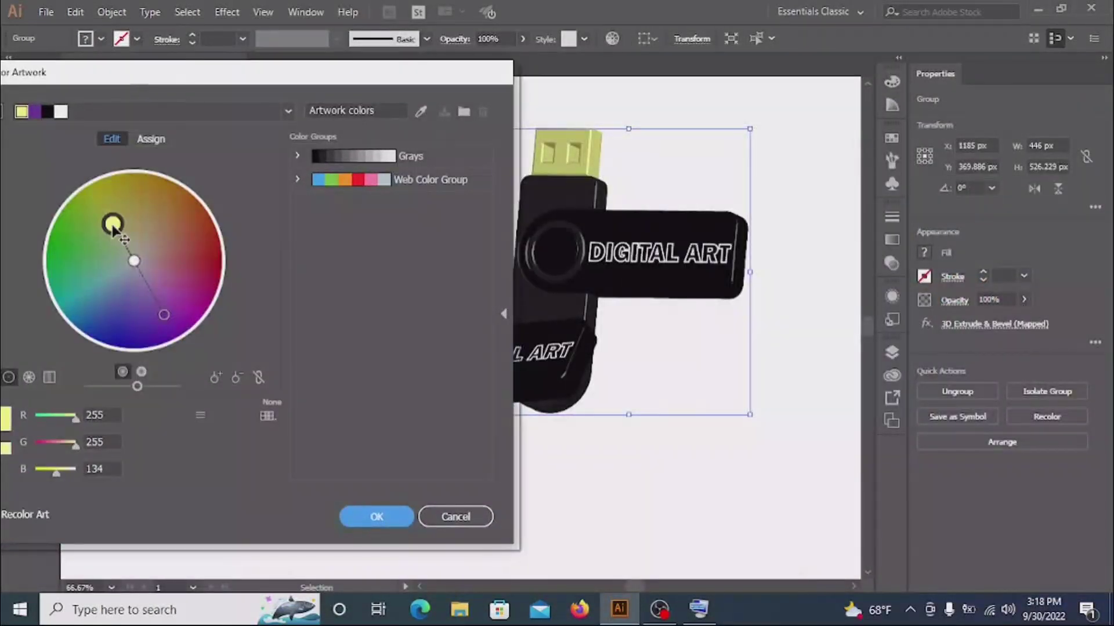
left_click_drag(163, 314, 164, 296)
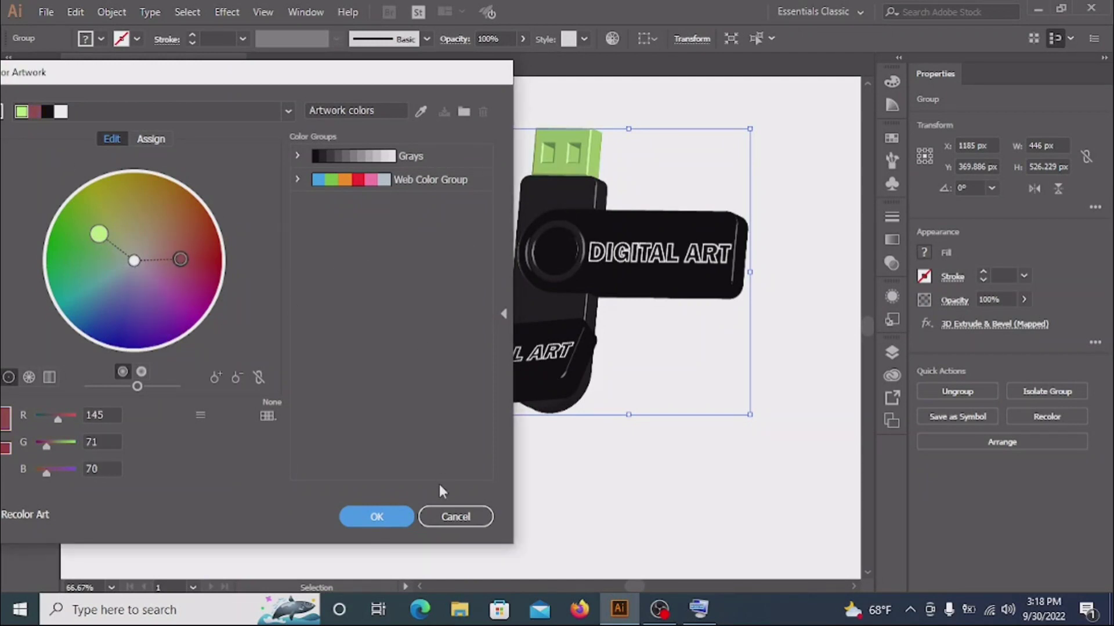
left_click(453, 516)
left_click(76, 12)
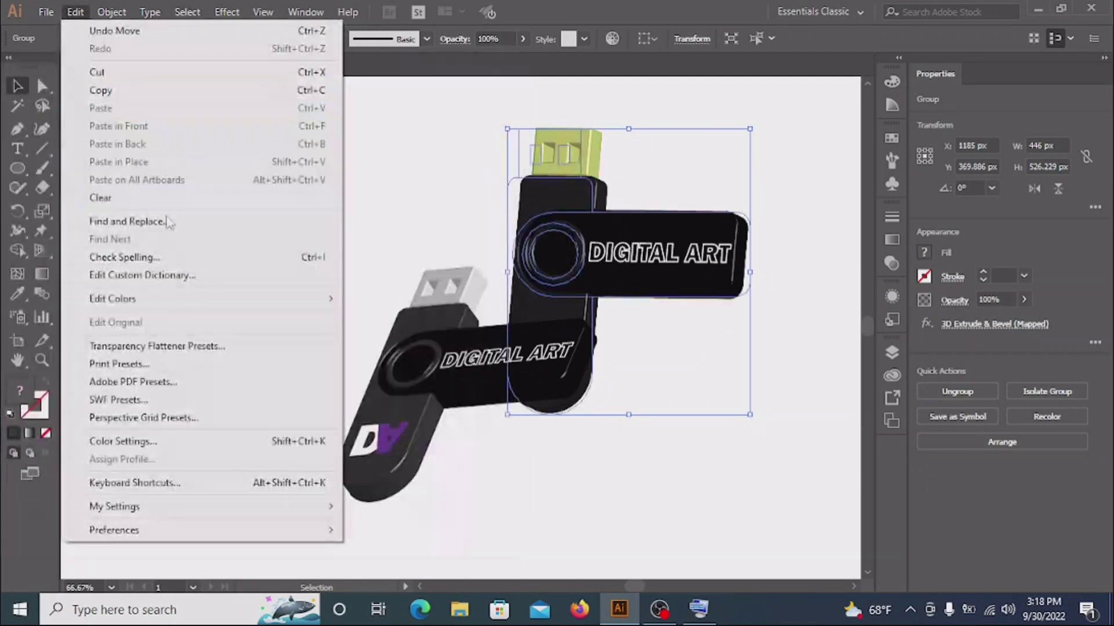
mouse_move(113, 298)
left_click(395, 299)
left_click(196, 243)
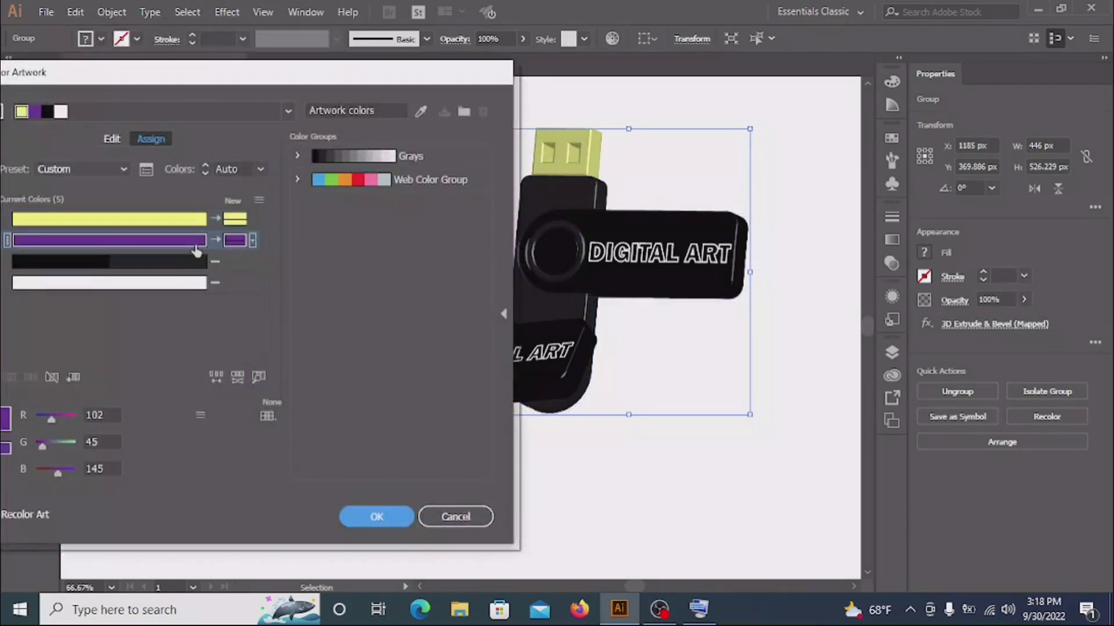
left_click(112, 139)
left_click_drag(113, 224, 104, 247)
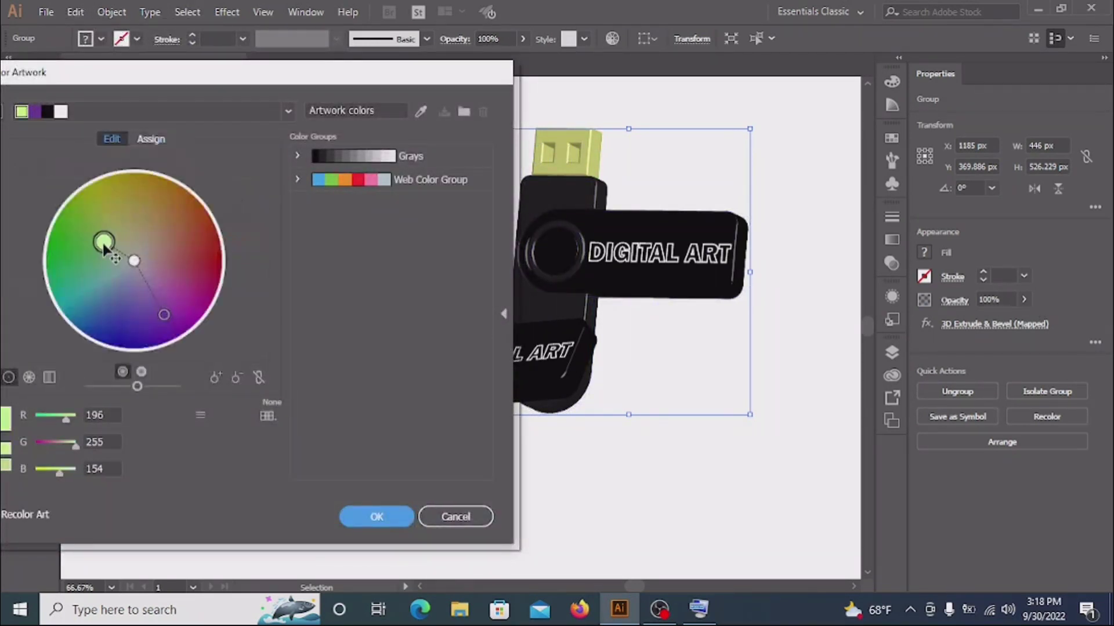
left_click(376, 516)
left_click(561, 419)
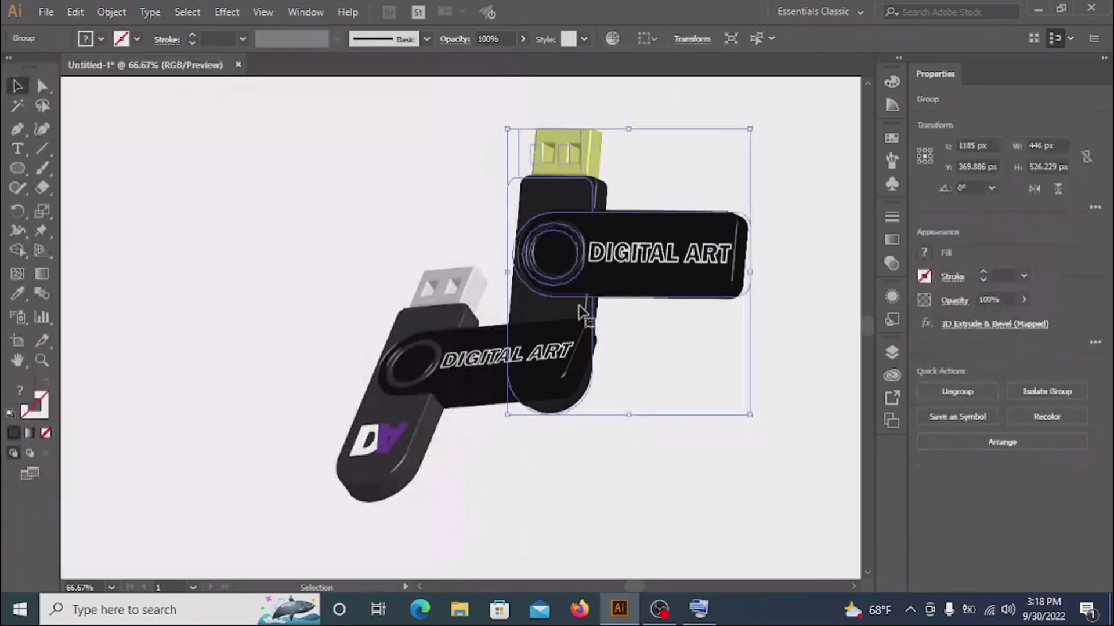
Step: Inside the drive group, fill the body and swivel-hole ring with cyan
double_click(571, 302)
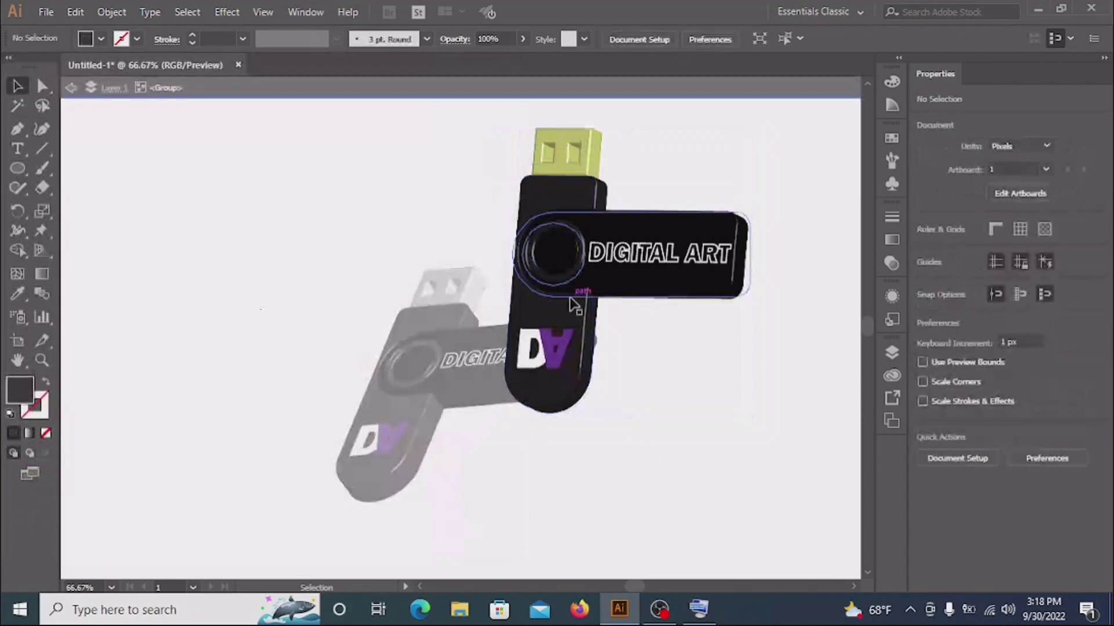
left_click(580, 267, "shift")
left_click(576, 334, "shift")
left_click(101, 39)
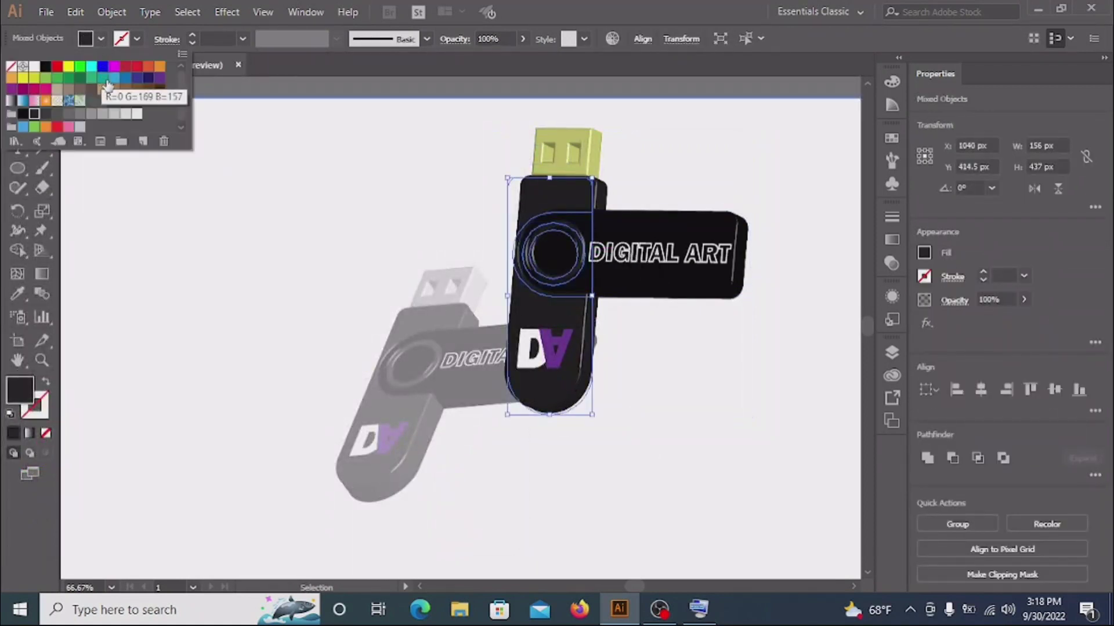
left_click(92, 79)
left_click(92, 66)
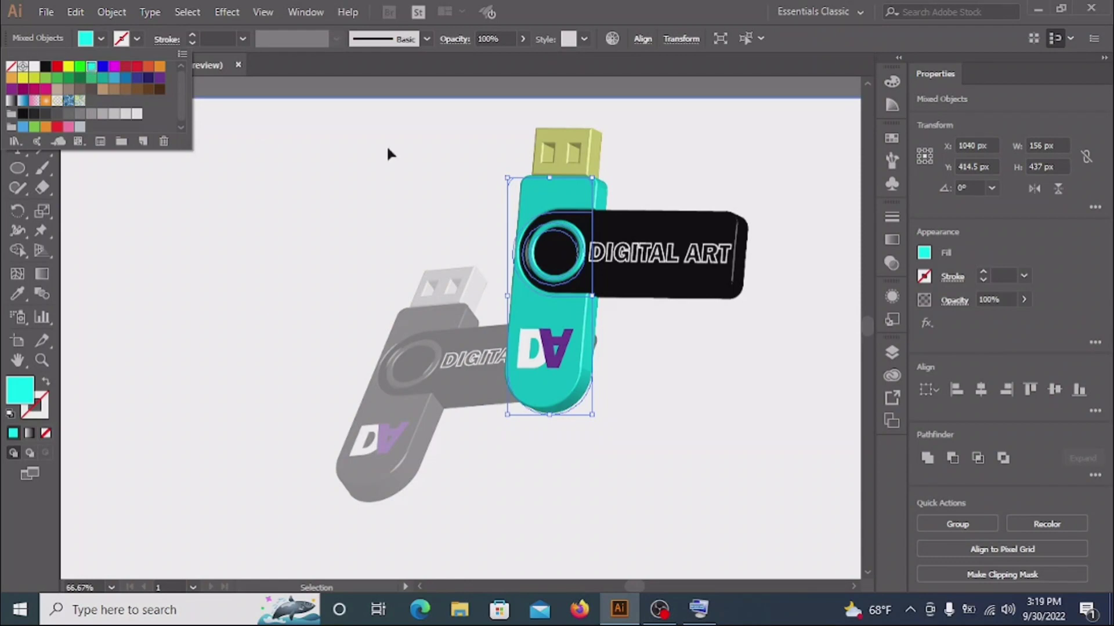
Step: Fill the swivel cap blue, then exit group isolation
left_click(641, 243)
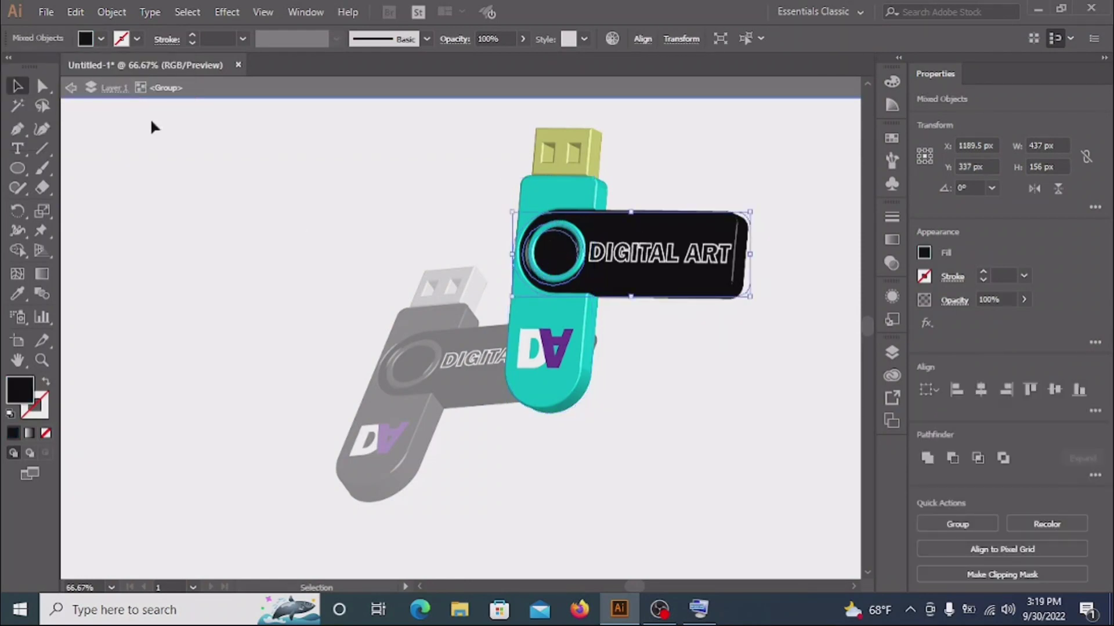
left_click(101, 39)
left_click(113, 80)
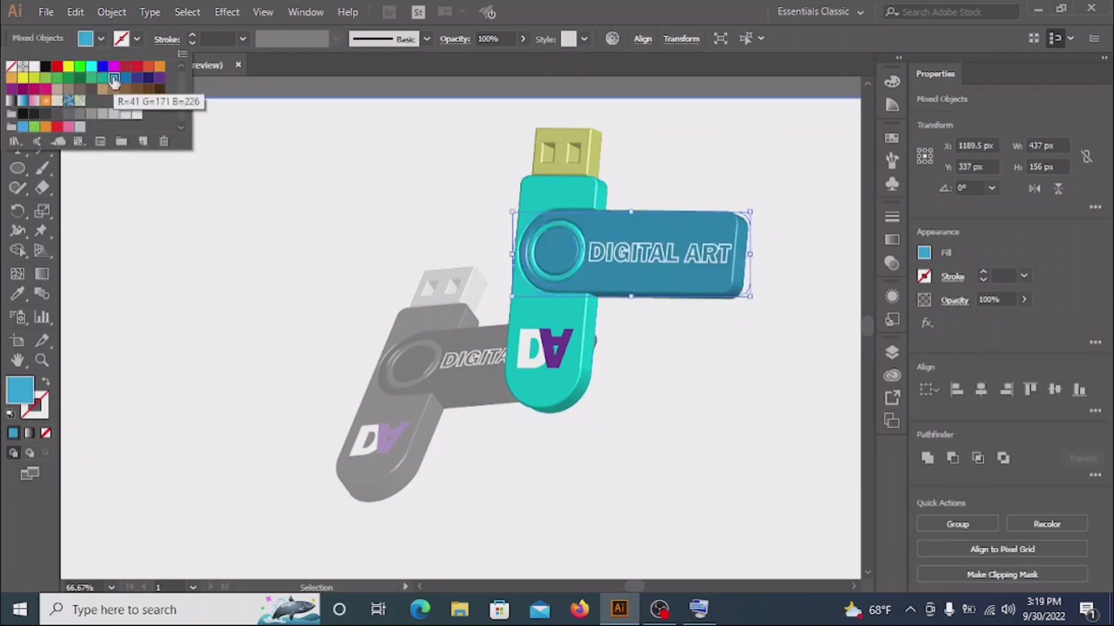
left_click(228, 242)
double_click(243, 207)
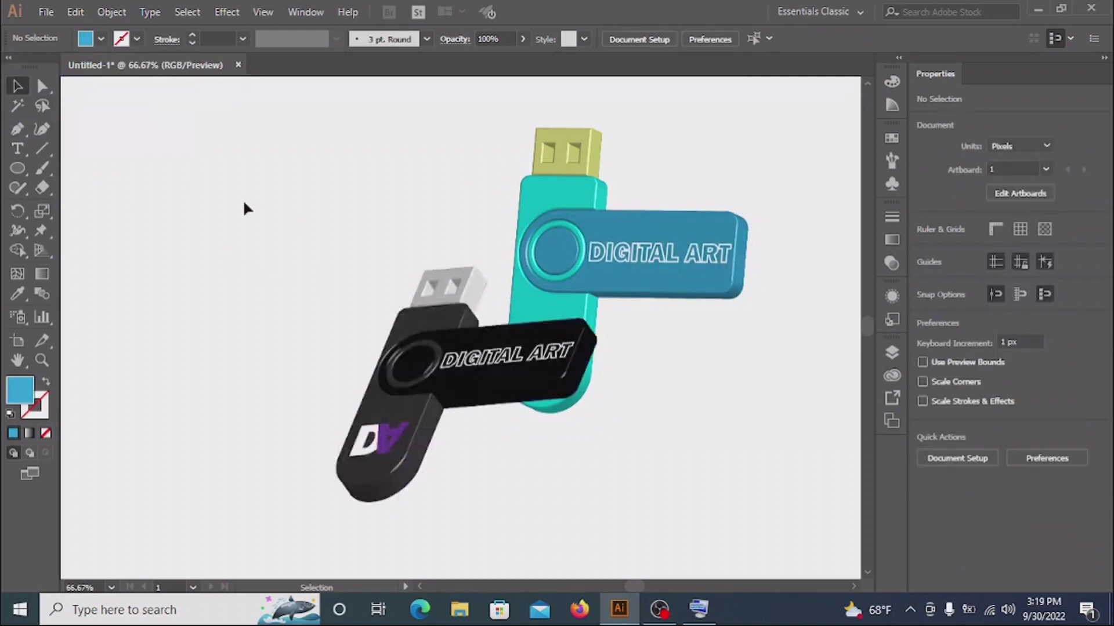
Step: Zoom out and reposition the teal drive lower and beside the black drive
mouse_move(541, 255)
left_mouse_down()
mouse_move(555, 407)
mouse_move(544, 247)
left_mouse_up()
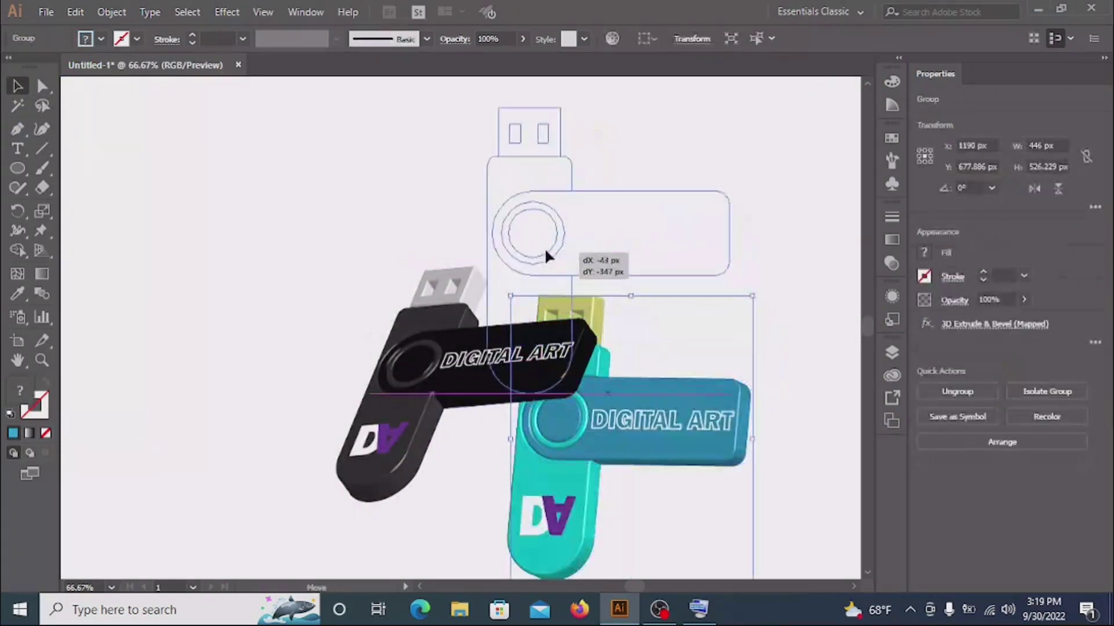
left_click(582, 426)
key("ctrl+0")
mouse_move(437, 307)
left_mouse_down()
mouse_move(440, 456)
mouse_move(458, 455)
mouse_move(249, 338)
left_mouse_up()
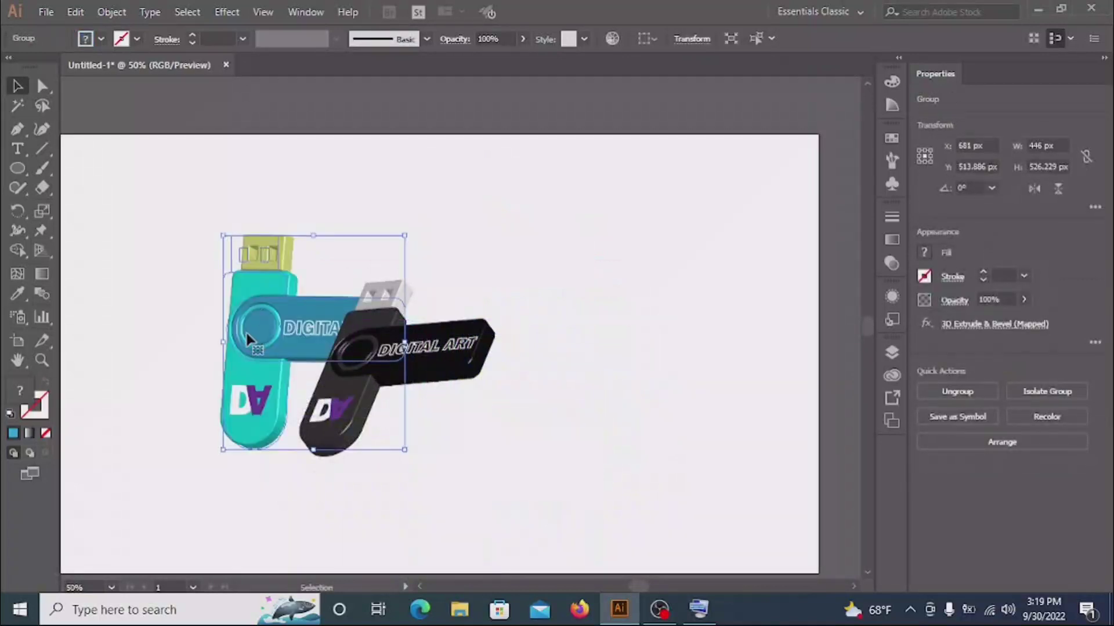
left_click(603, 246)
scroll(514, 277, "down", 3)
left_click(290, 250)
left_click(406, 273, "shift")
left_click_drag(353, 302, 509, 312)
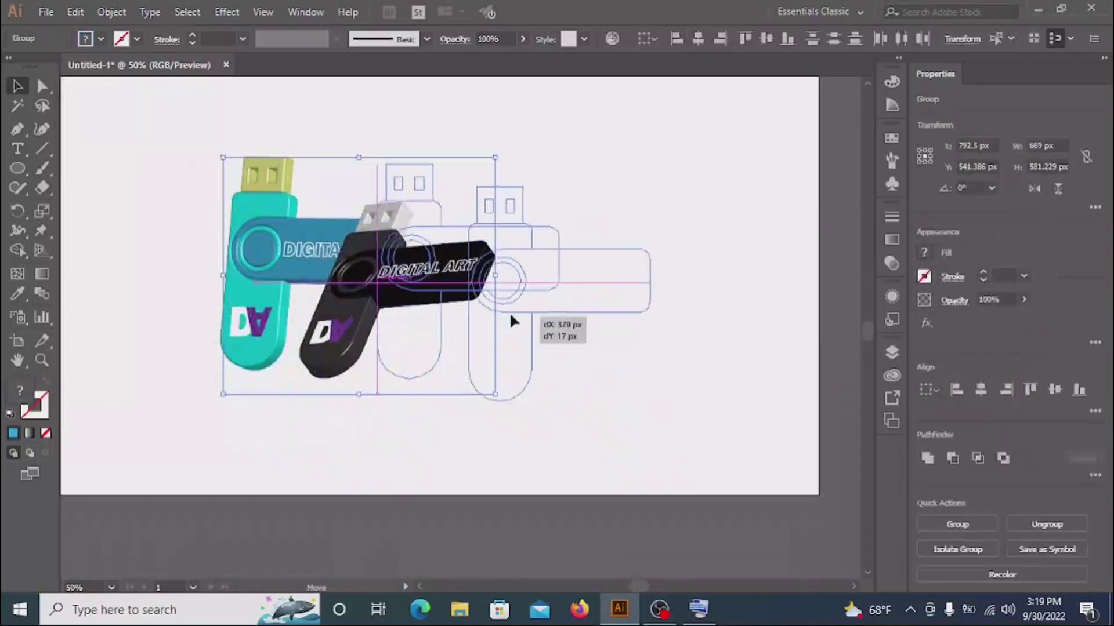
Step: Check the teal connector's fill colour, then nudge the teal drive into its overlapping position
double_click(425, 180)
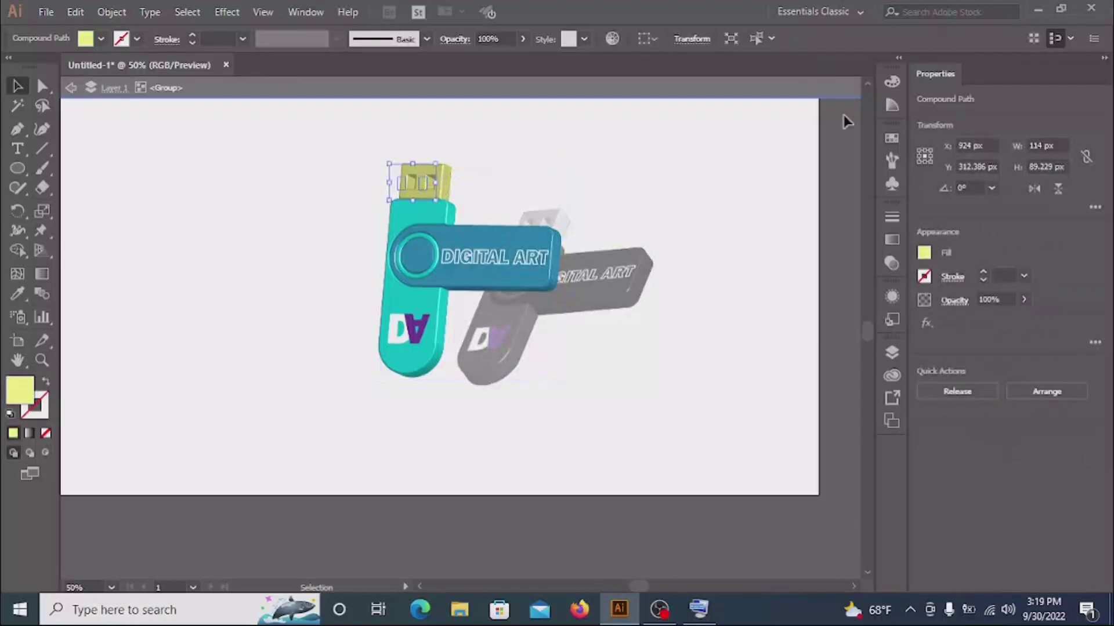
left_click(891, 81)
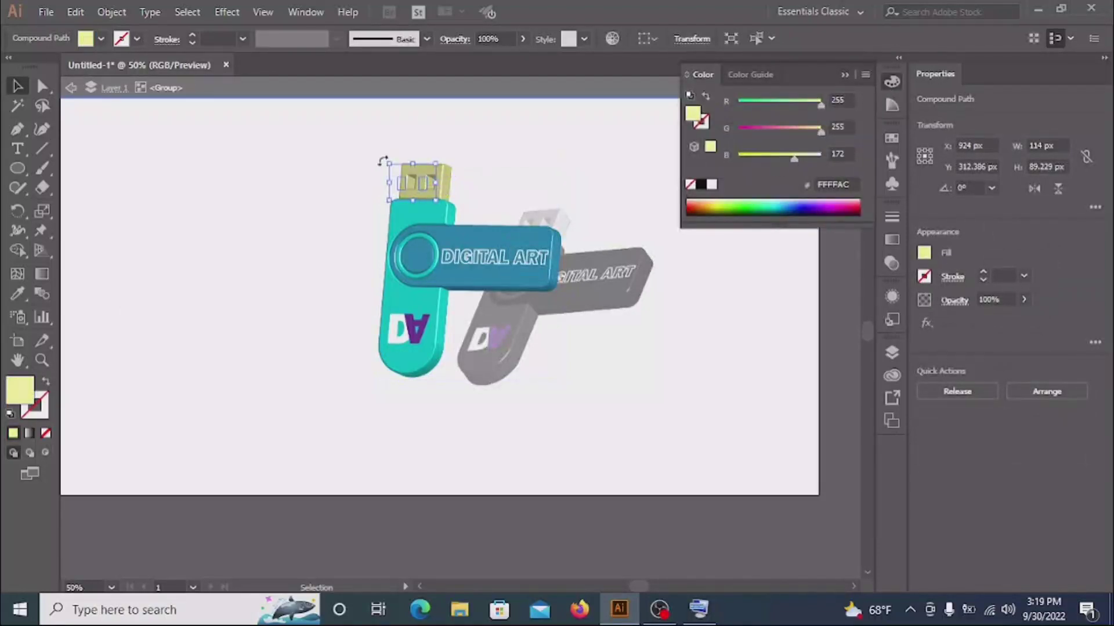
left_click(108, 137)
left_click(72, 89)
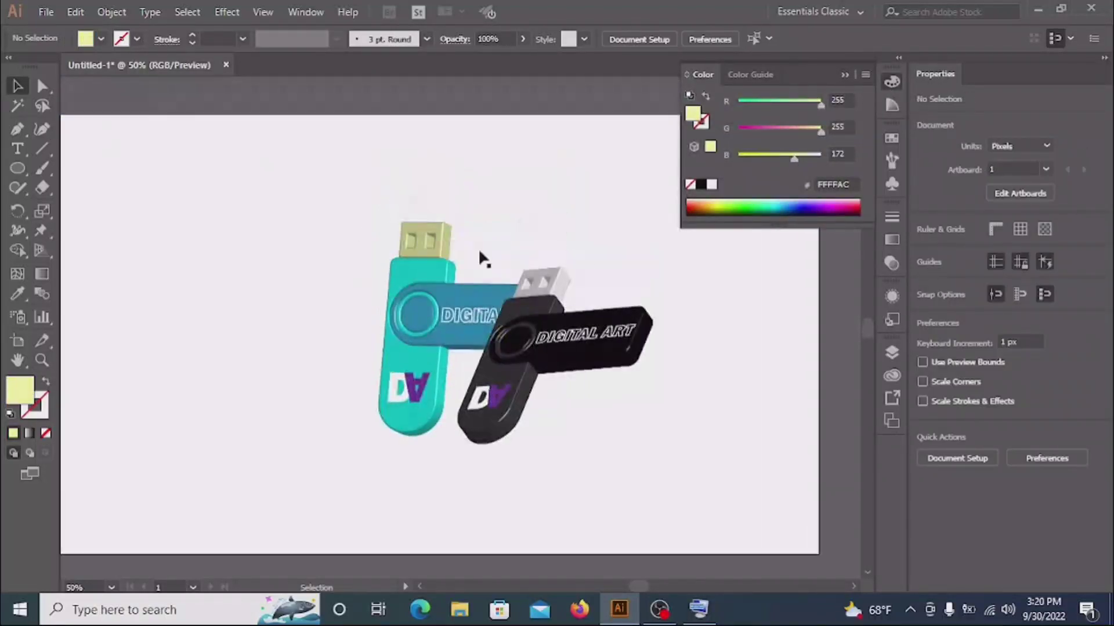
scroll(477, 248, "up", 2)
left_click_drag(522, 325, 416, 291)
scroll(467, 208, "up", 1)
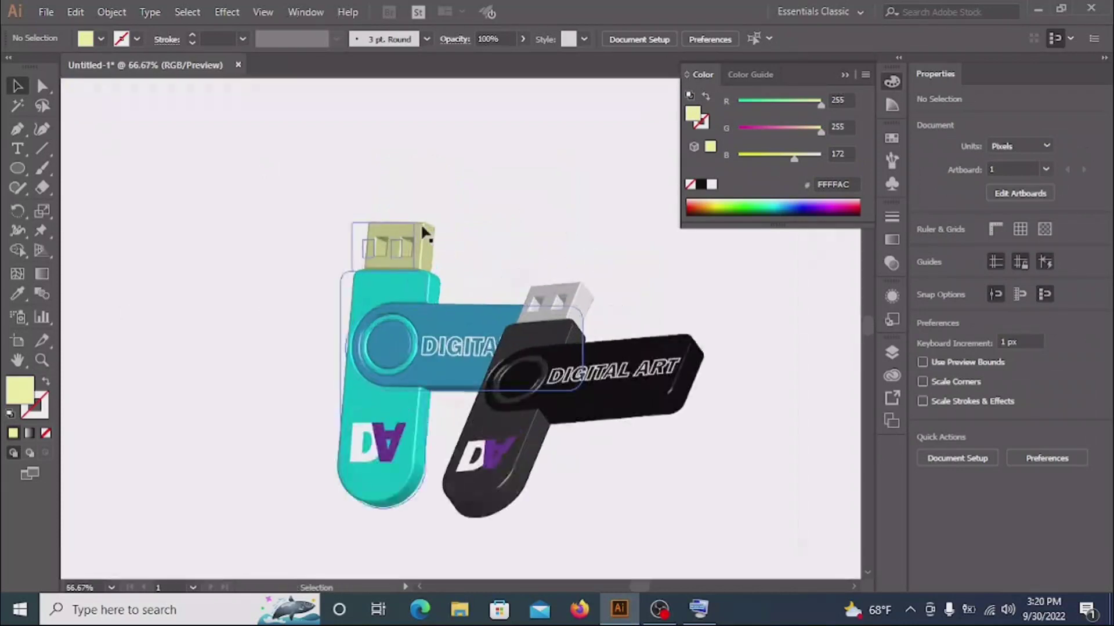
scroll(486, 246, "down", 1)
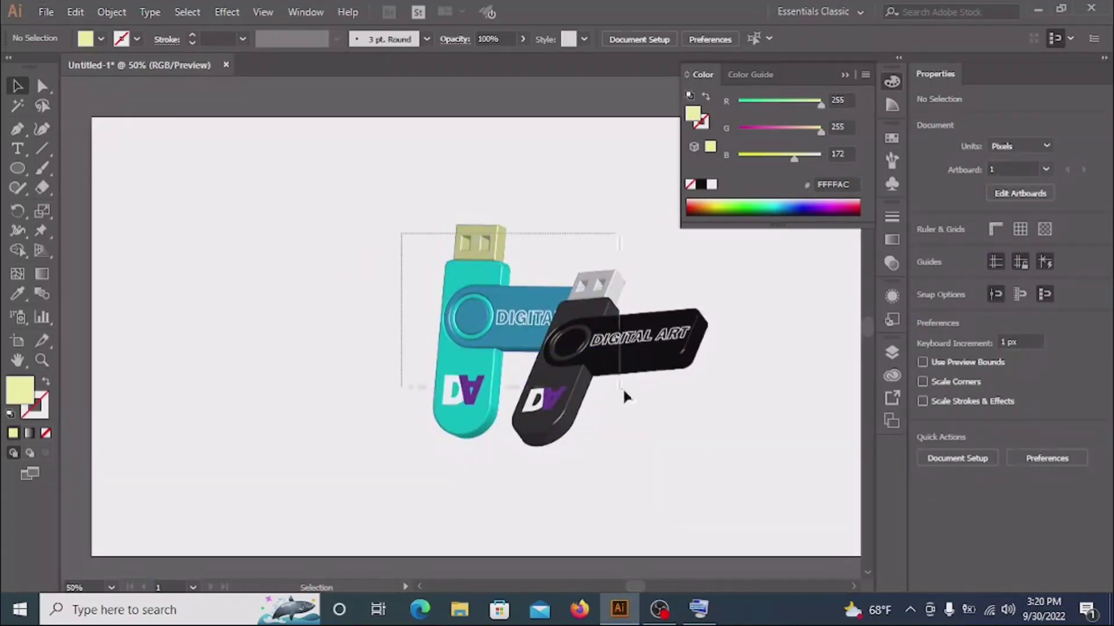